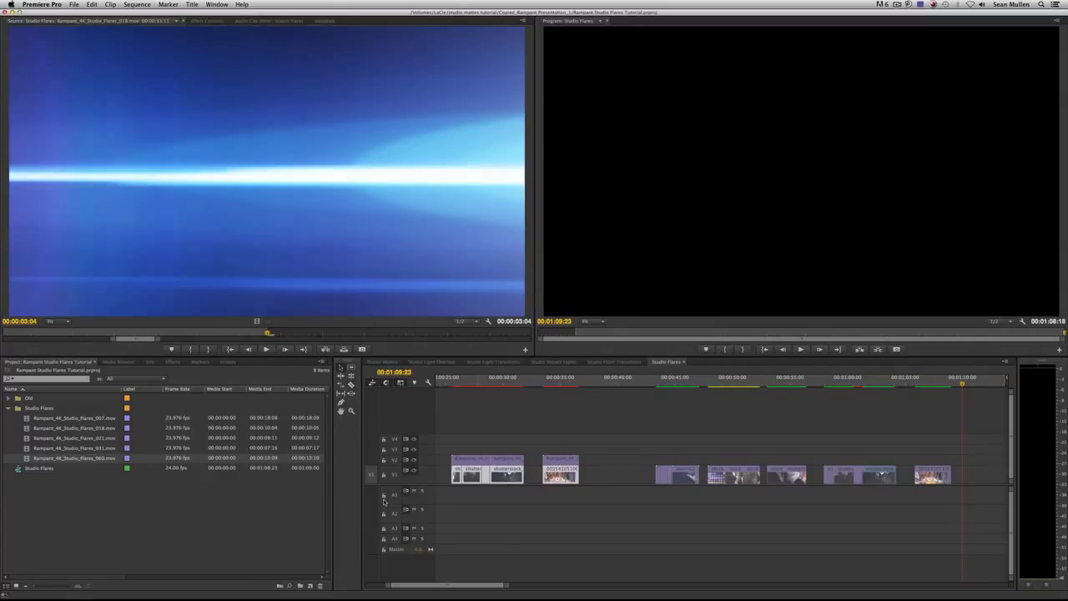
- Switch to Chrome and look over the Rampant Studio Flares product page down to the sample download and preview sheet sections
key(super+Tab)
key(super+Tab)
key(super+Tab)
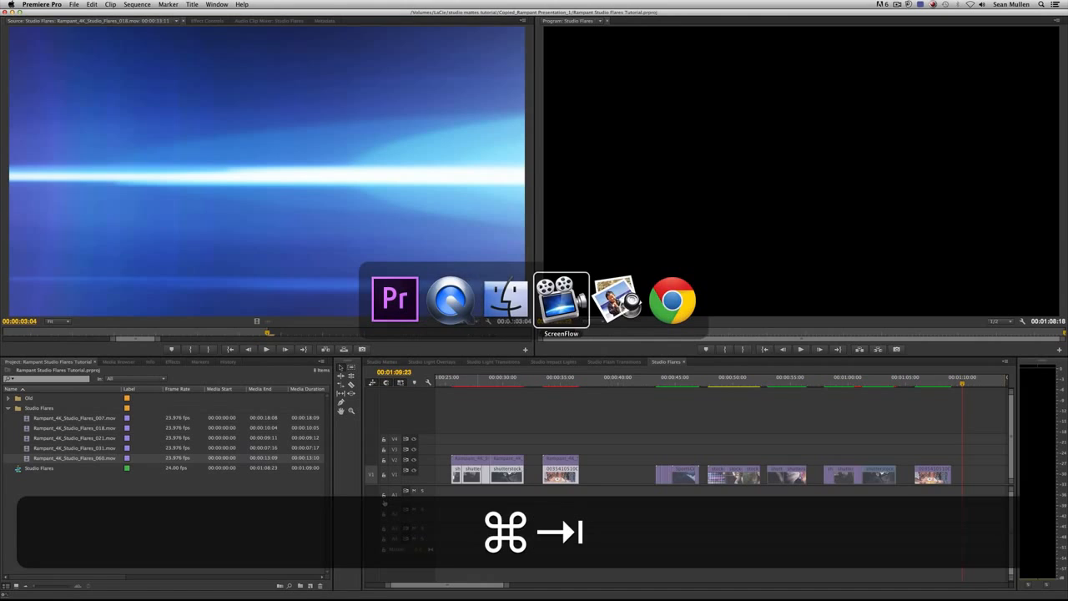
key(super+Tab)
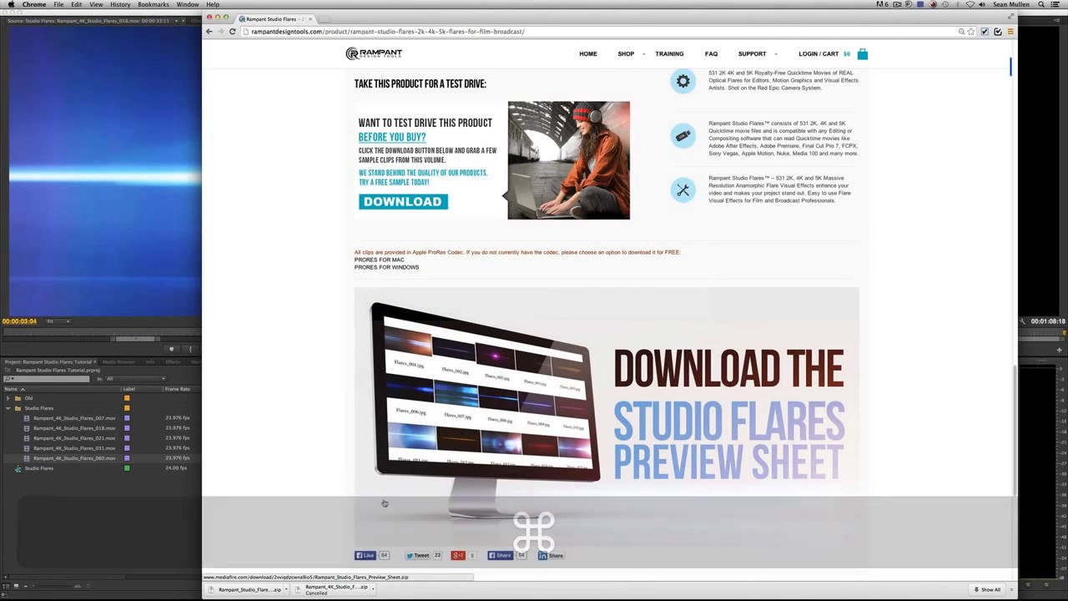
scroll(734, 450, up, 15)
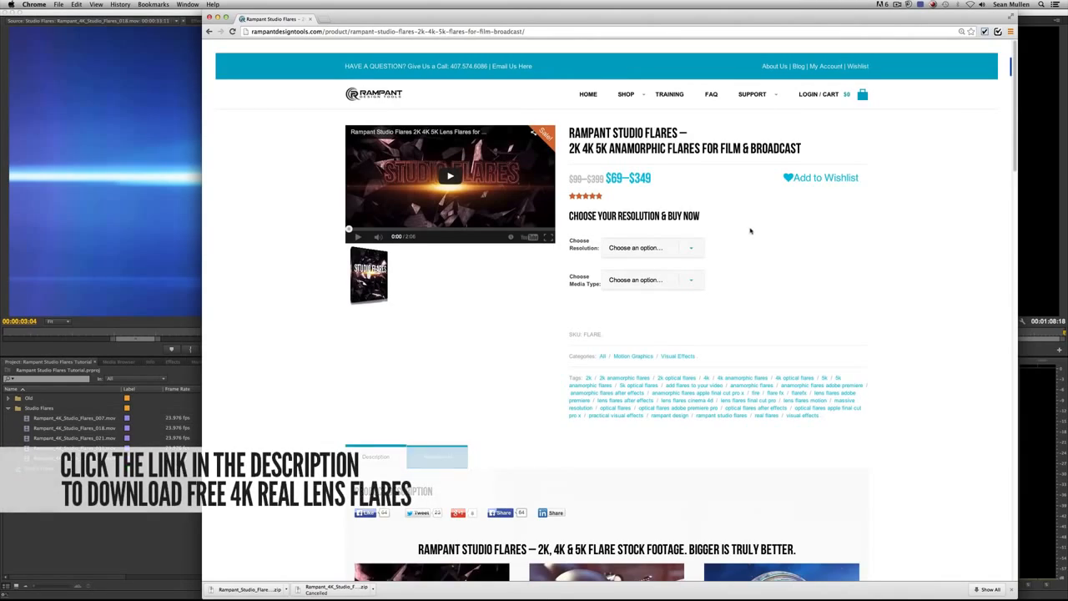
scroll(751, 227, down, 10)
scroll(751, 228, down, 15)
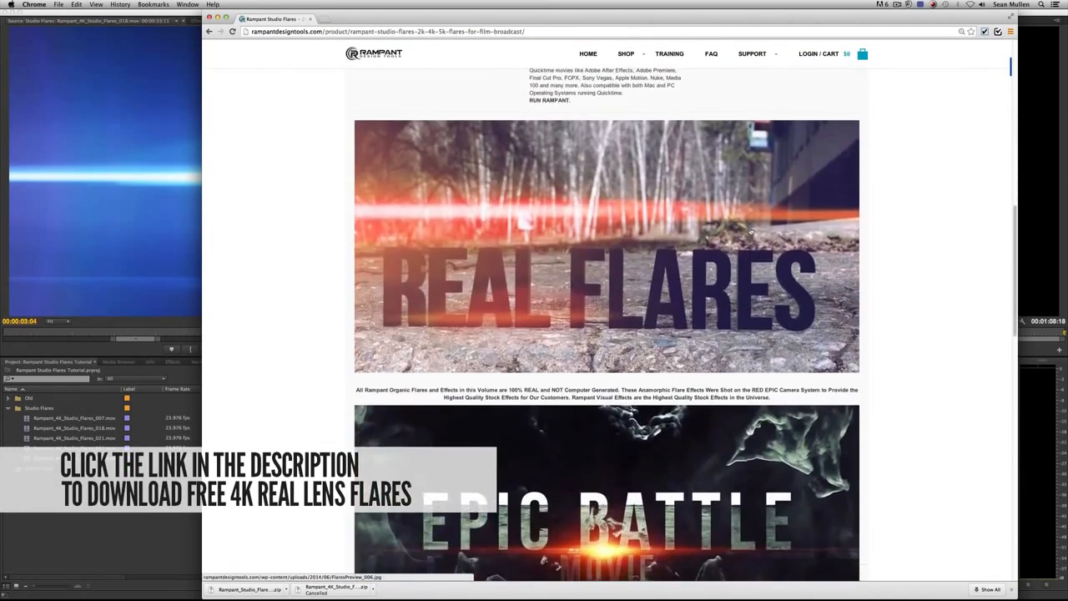
scroll(750, 232, down, 3)
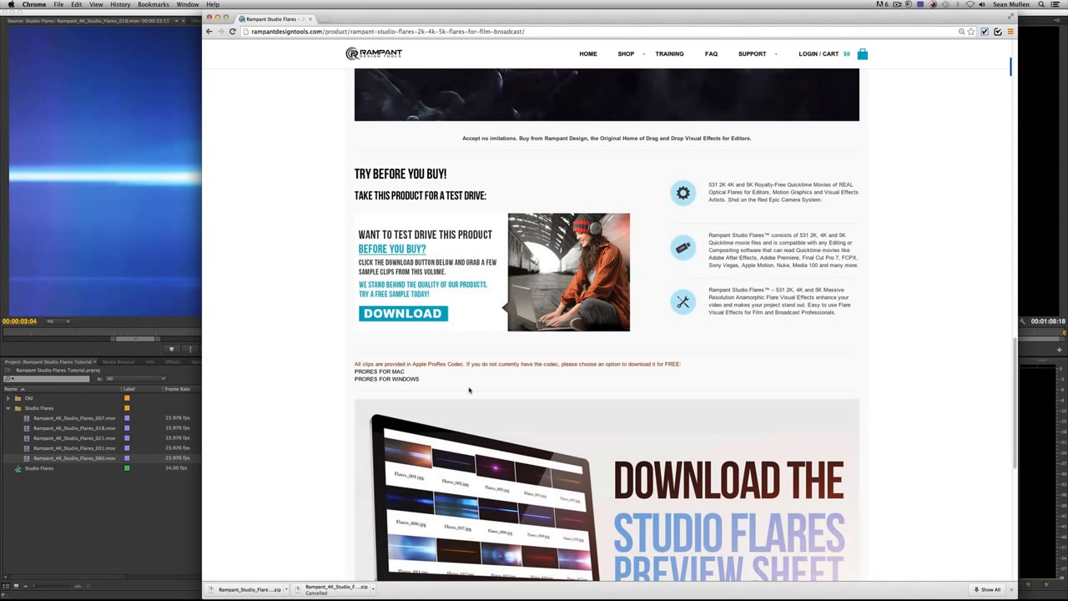
scroll(469, 389, down, 5)
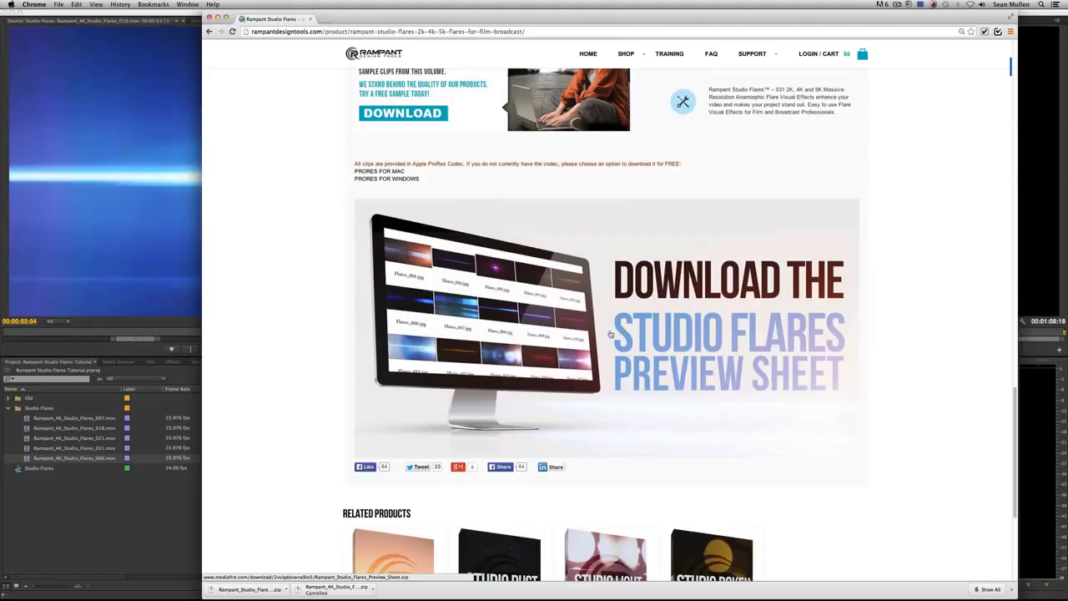
- Switch back to Premiere Pro and play the finished flare examples near the beginning of the Studio Flares sequence
key(super+Tab)
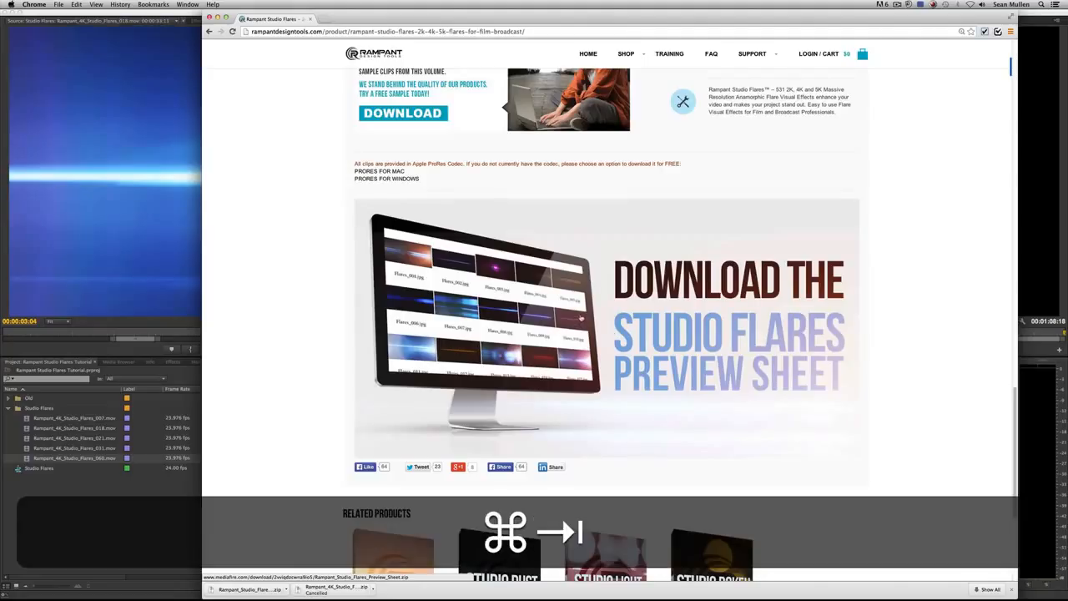
key(super+Tab)
key(super+Tab)
key(super+Tab)
key(super+Tab)
key(super+Tab)
key(super+Tab)
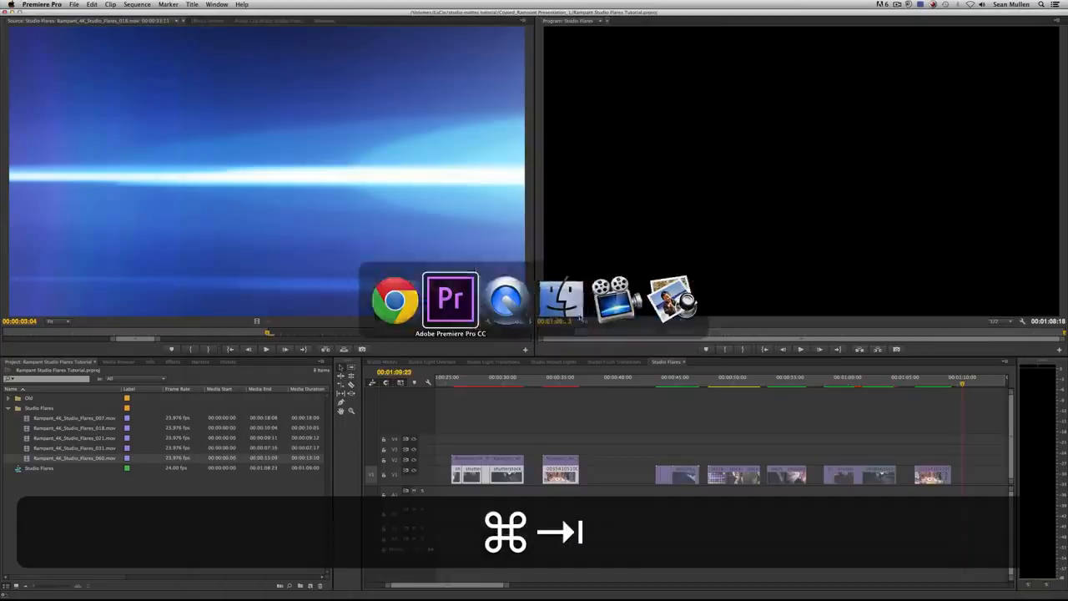
drag(481, 585, 466, 585)
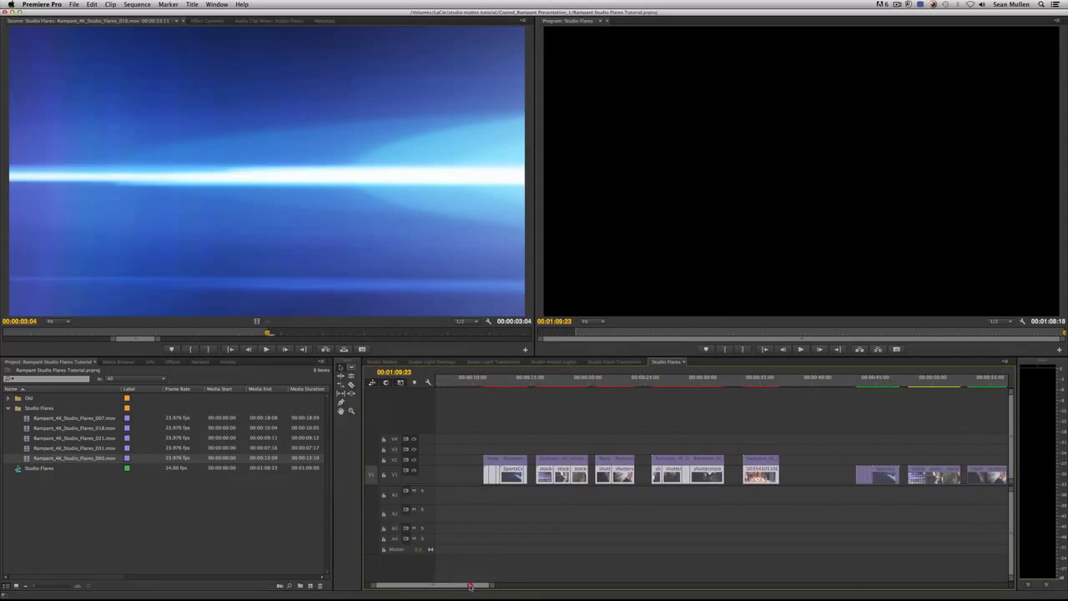
click(489, 382)
drag(489, 383, 485, 381)
key(space)
key(space)
- Go to the College Basketball shot without flares and preview the source clip Rampant_4K_Studio_Flares_018.mov
drag(455, 585, 478, 585)
drag(554, 379, 547, 382)
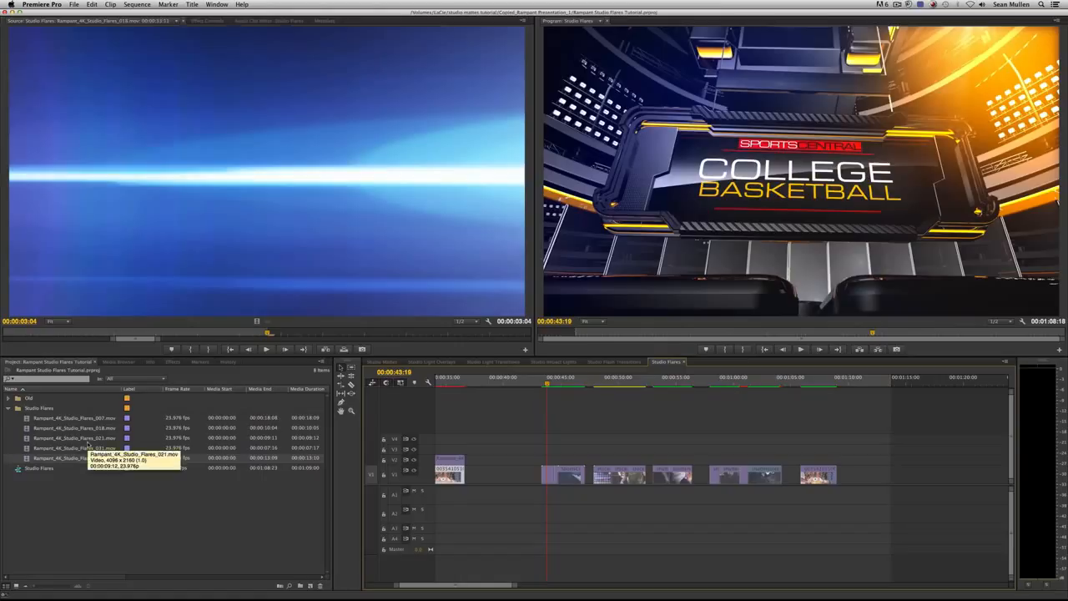
click(84, 427)
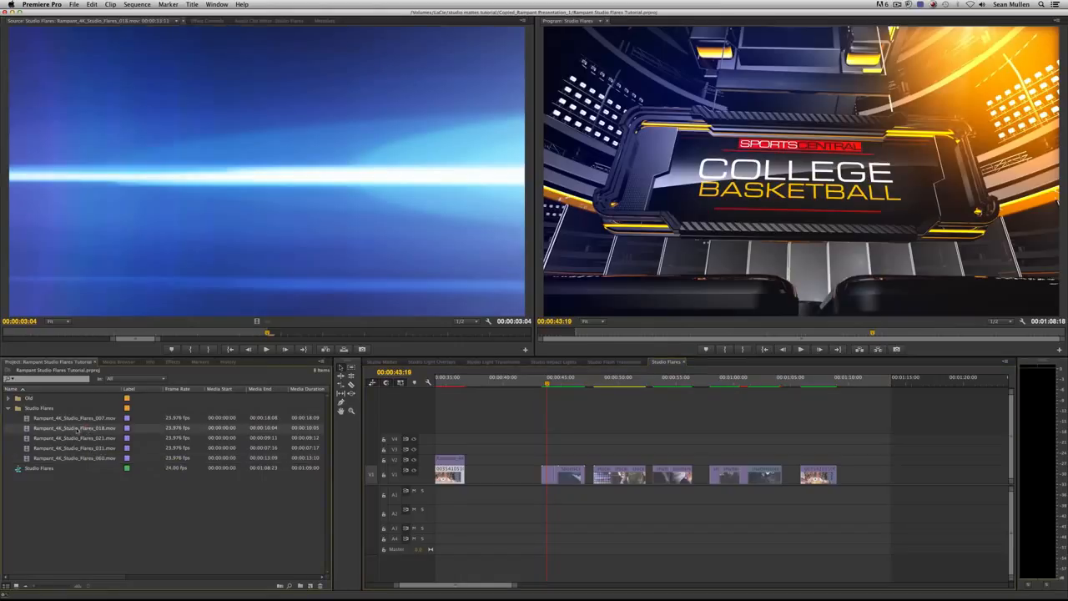
double_click(25, 428)
drag(32, 334, 88, 322)
key(space)
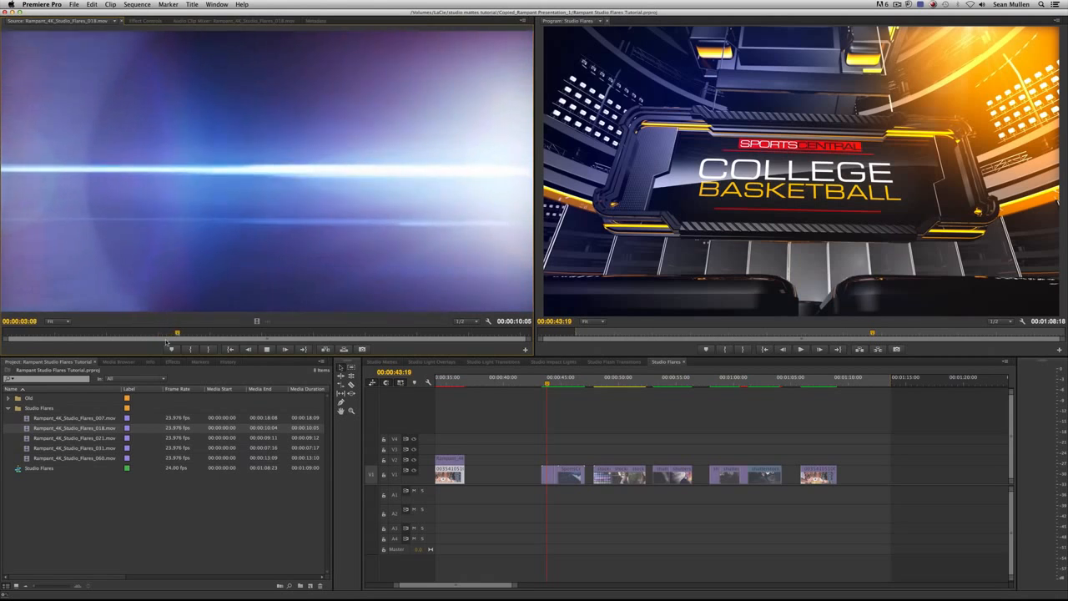
key(space)
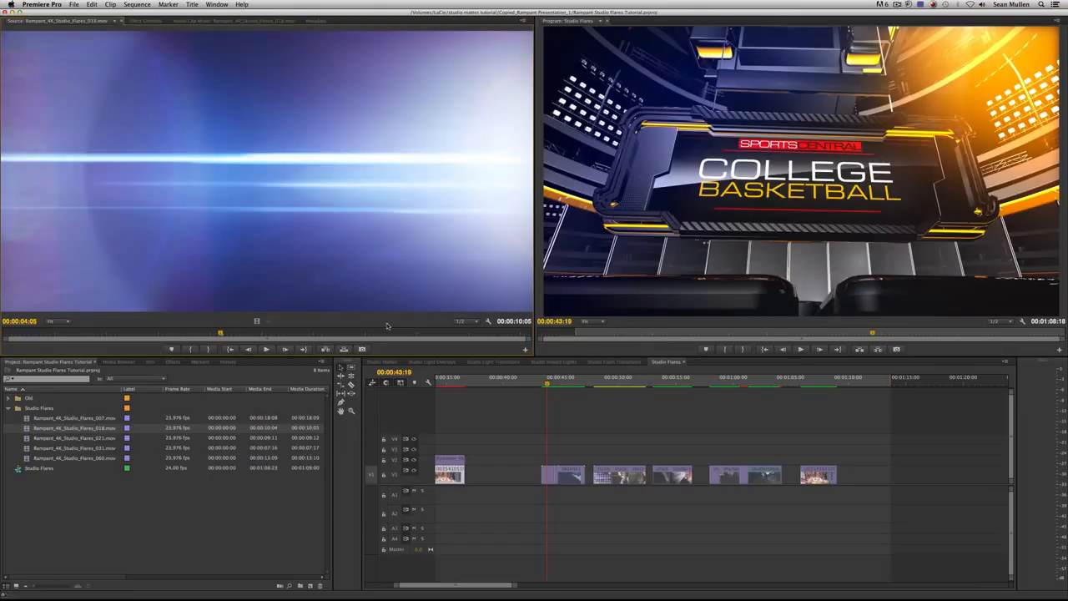
- Place Rampant_4K_Studio_Flares_018.mov on V2 above the College Basketball shot and set its blend mode to Screen
drag(26, 428, 548, 457)
key(space)
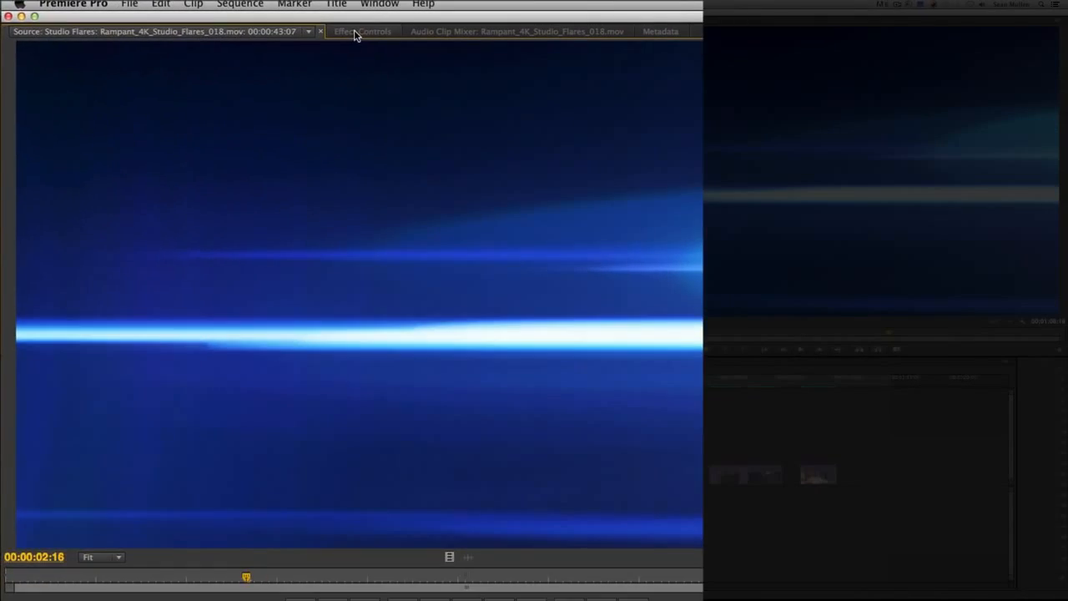
click(203, 20)
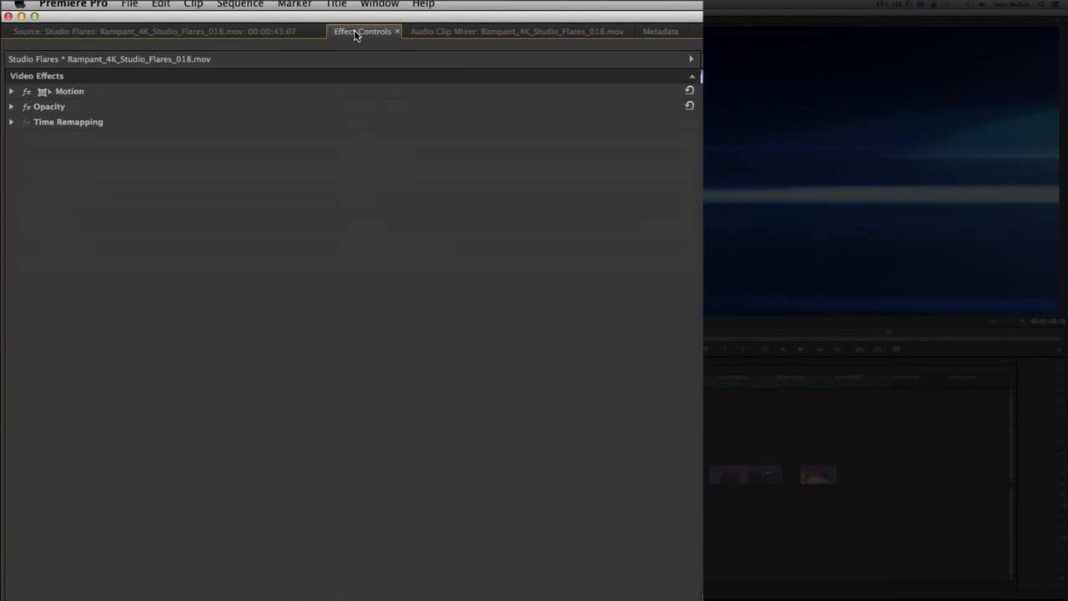
click(11, 106)
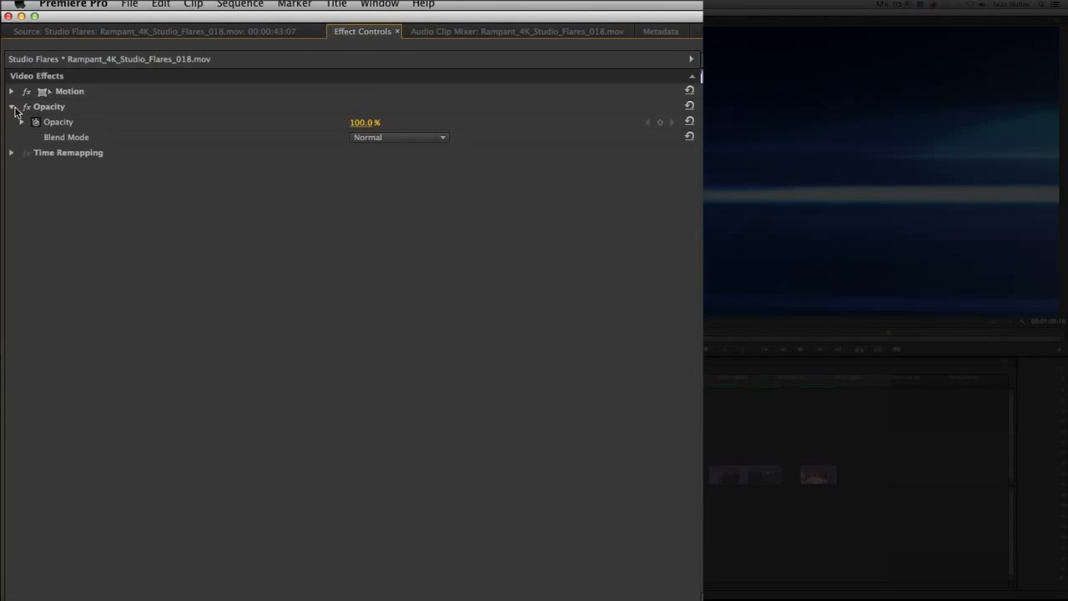
click(428, 138)
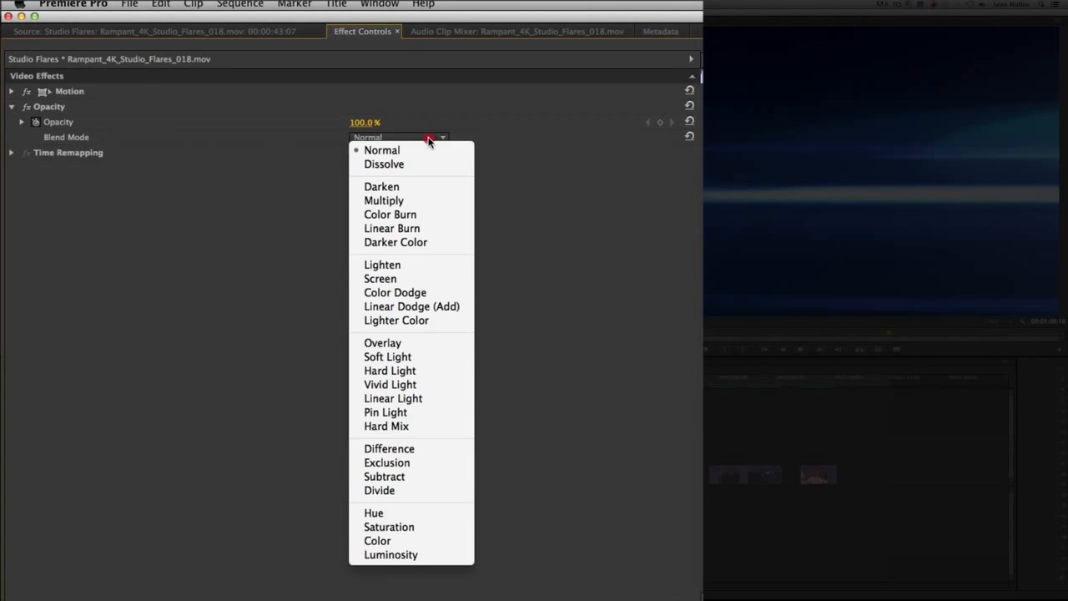
click(408, 279)
- Slide the flare clip earlier on V2 so it starts before the College Basketball shot, and check the overlay
drag(567, 375, 550, 383)
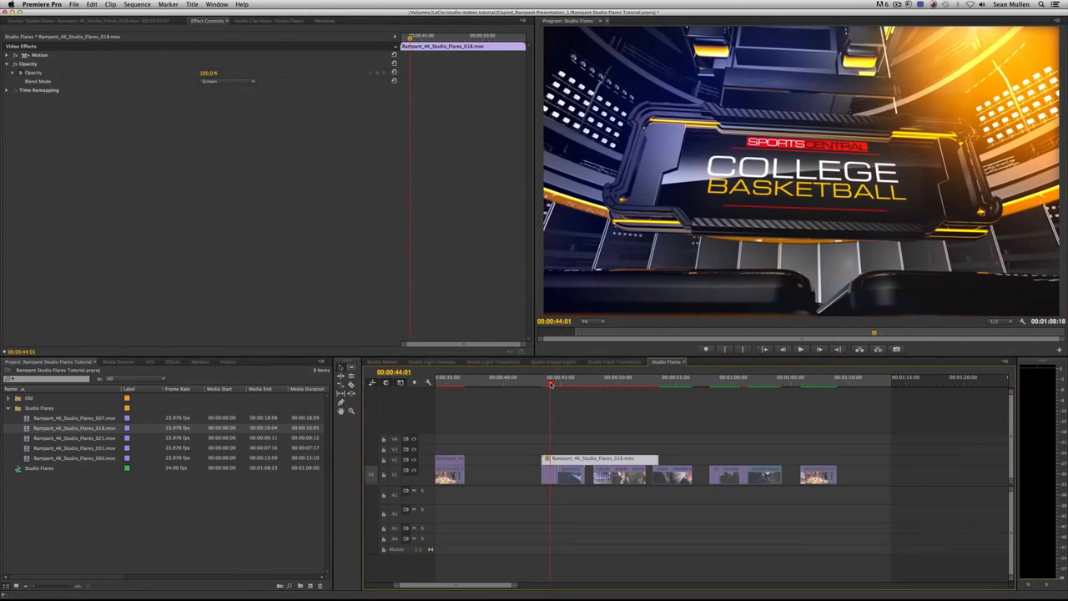
mouse_move(593, 458)
mouse_down()
mouse_move(562, 459)
mouse_move(576, 461)
mouse_up()
drag(548, 382, 548, 383)
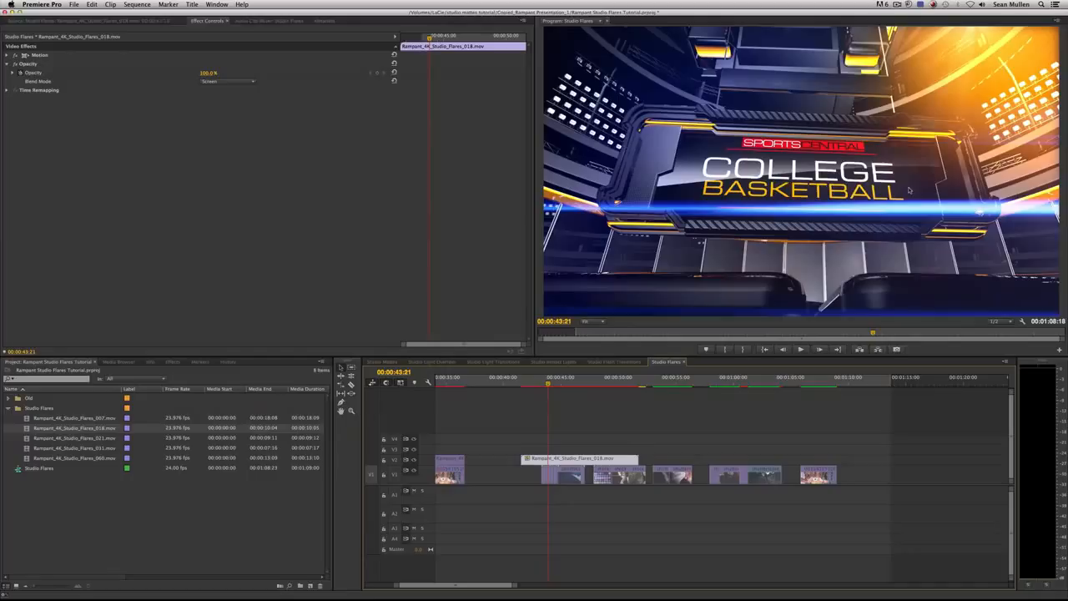
- Try scaling the College Basketball flare down to 55 and restore its scale to 100
click(8, 55)
drag(206, 73, 168, 73)
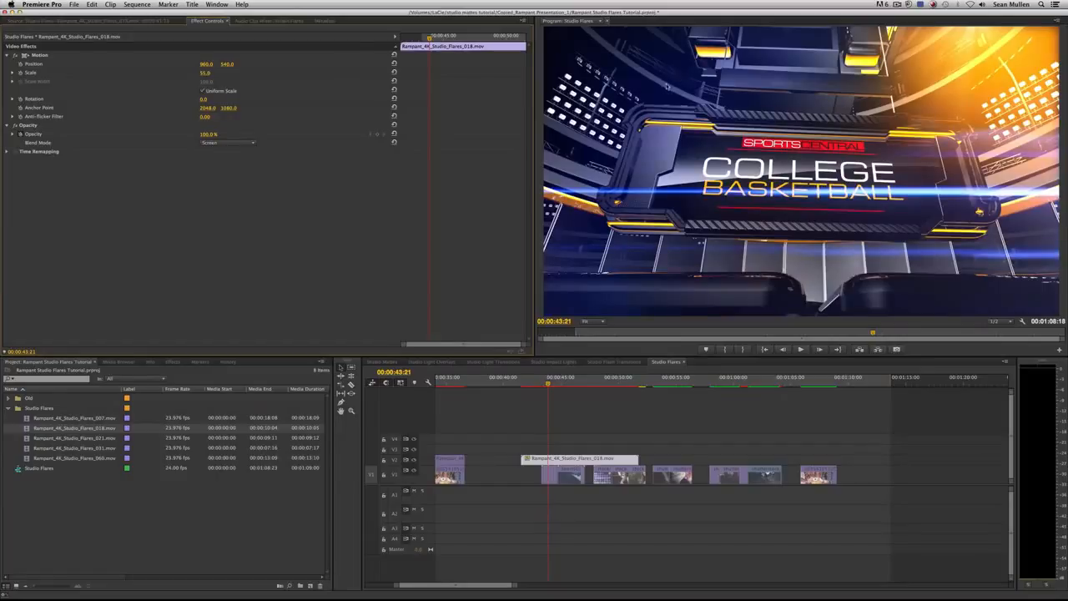
click(201, 74)
text(100)
key(Return)
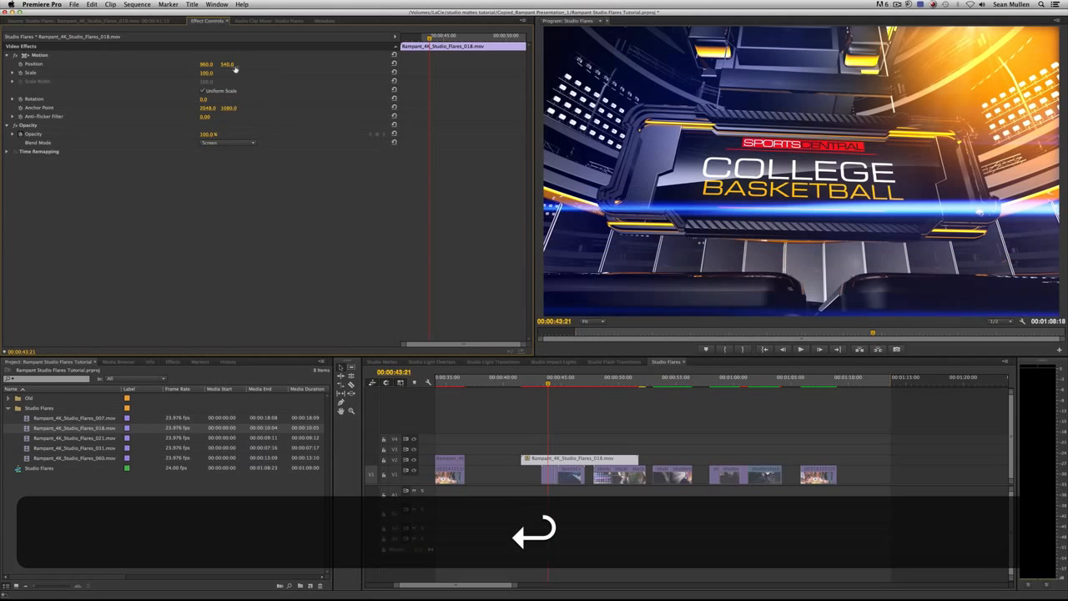
- Reposition the College Basketball flare to 586, 474 and play back the shot with it
mouse_move(226, 64)
mouse_down()
mouse_move(143, 64)
mouse_move(280, 64)
mouse_move(208, 65)
mouse_move(246, 64)
mouse_up()
key(super+z)
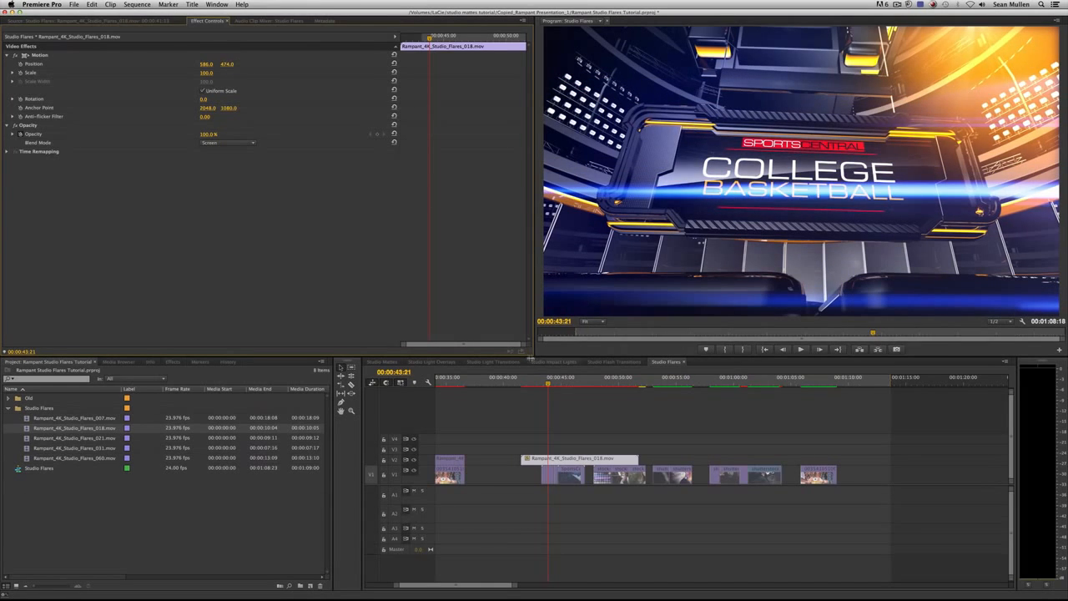
key(space)
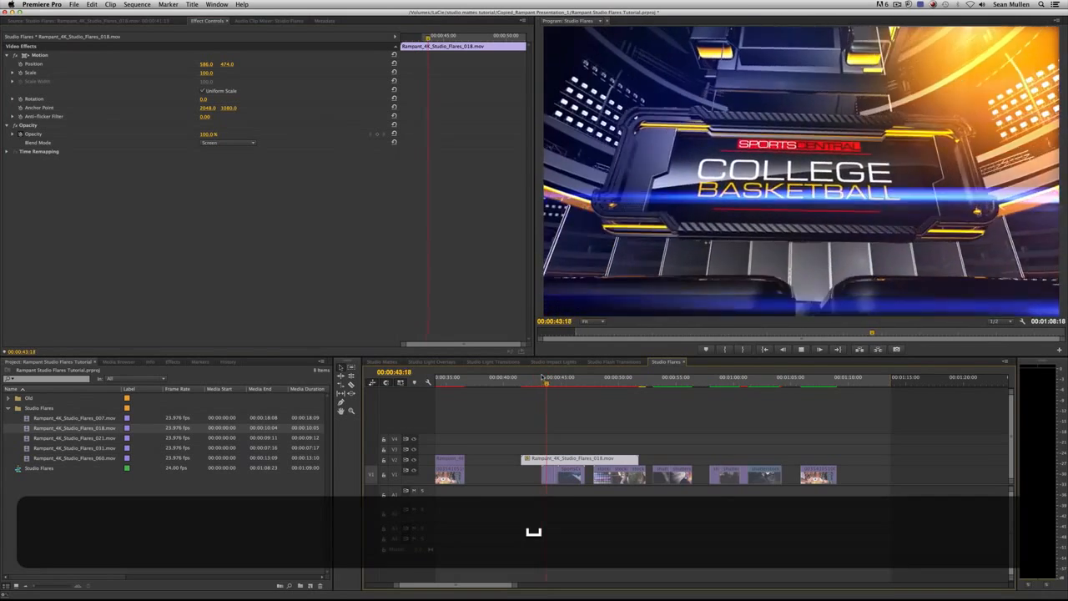
key(space)
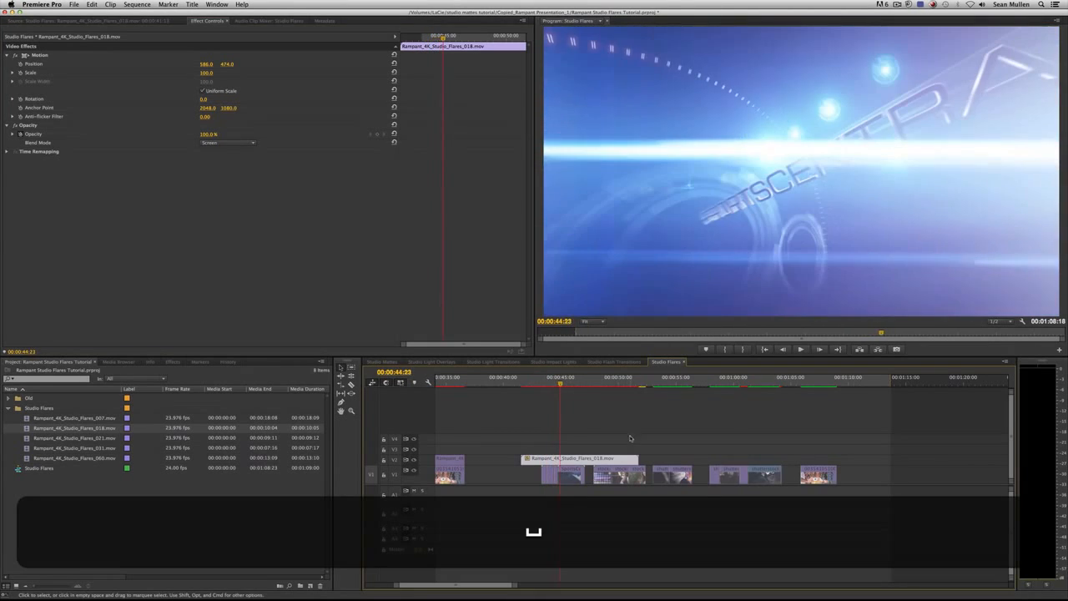
- Trim the flare on V2 to match the start and end of the College Basketball shot, and play the result
drag(637, 458, 543, 459)
click(542, 378)
key(space)
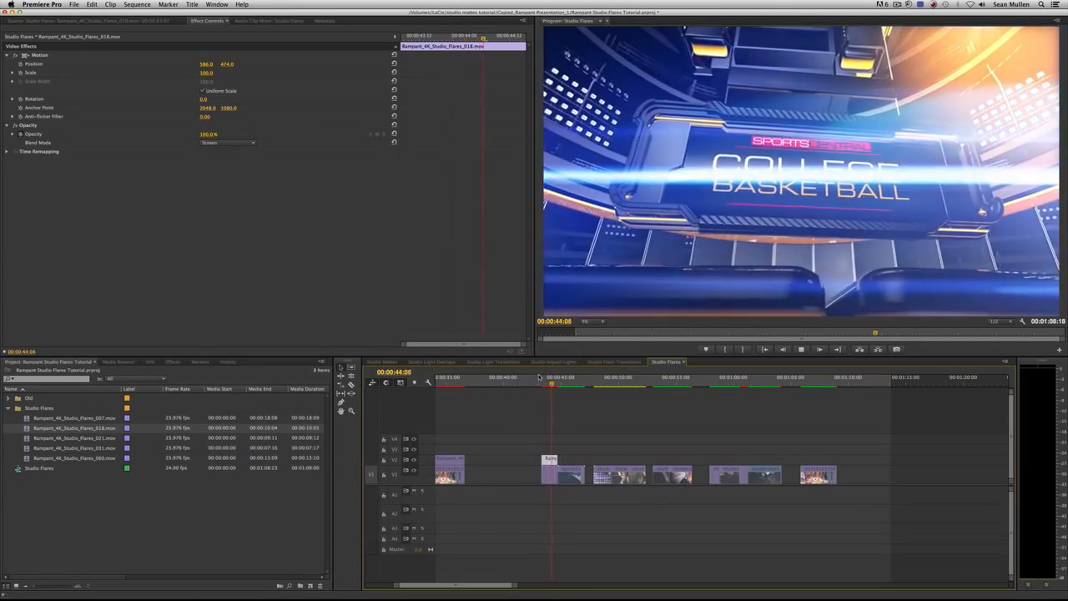
key(space)
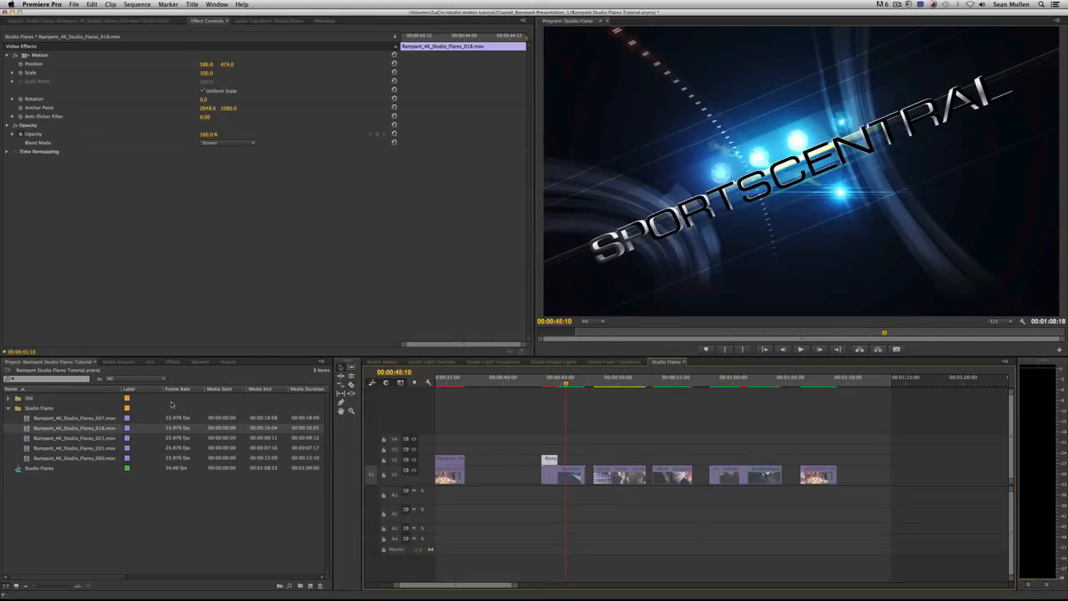
- Preview Rampant_4K_Studio_Flares_060.mov and place it on V2 over the Sportscentral shot, after the first flare
double_click(87, 458)
drag(90, 332, 243, 324)
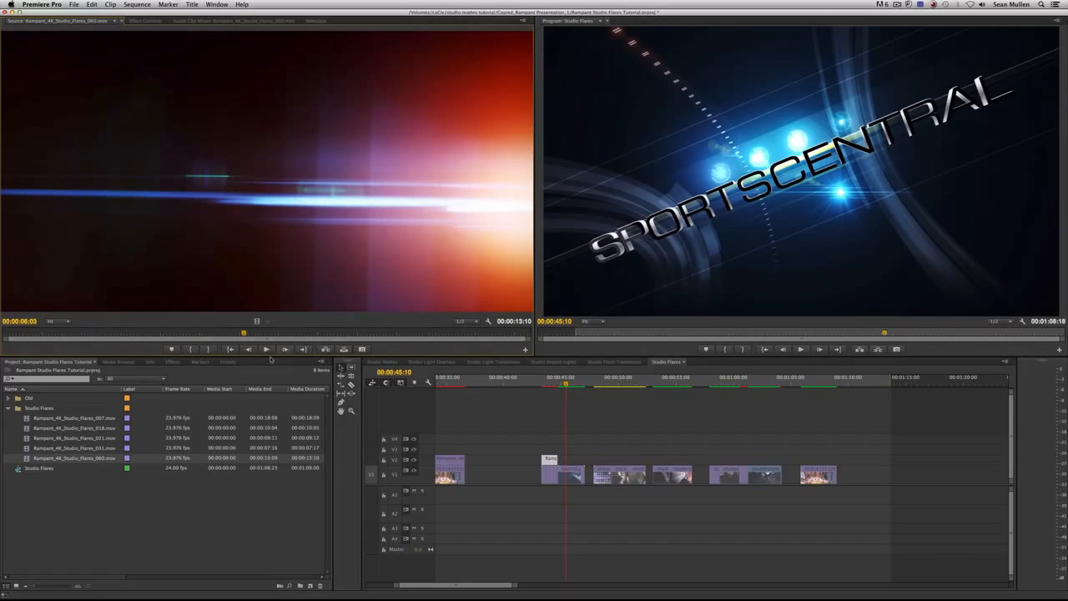
click(26, 460)
drag(27, 460, 565, 459)
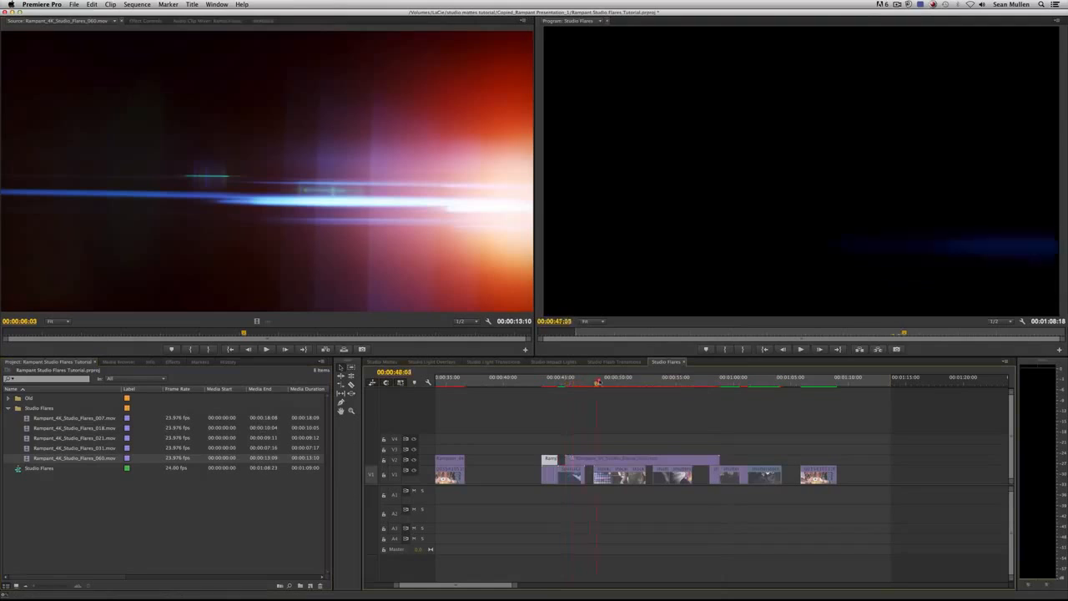
- Set the blend mode of Rampant_4K_Studio_Flares_060.mov on V2 to Screen and check it over the shots beneath
click(646, 377)
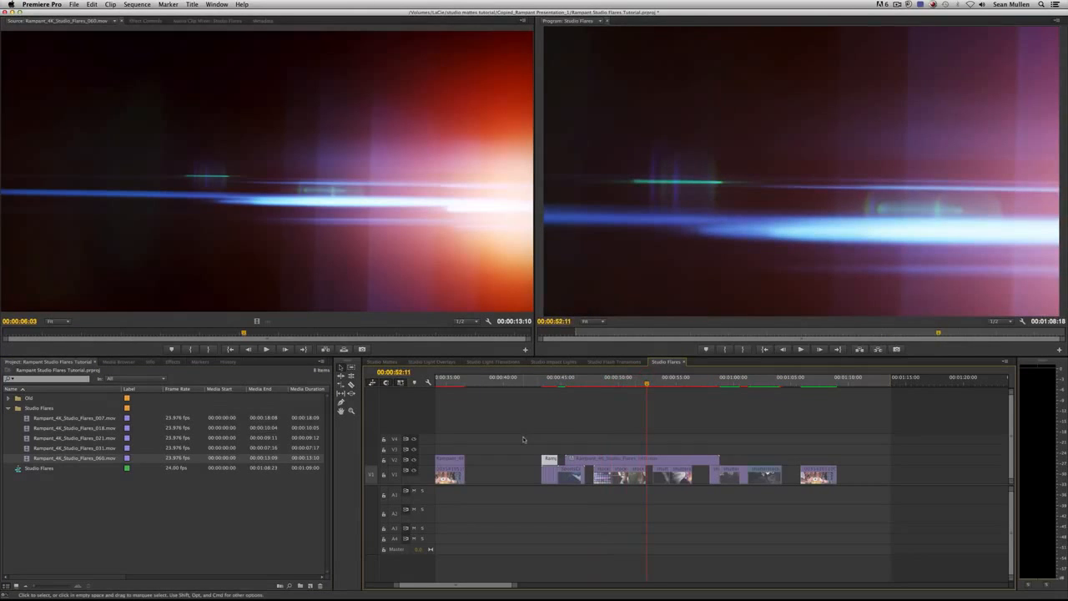
double_click(620, 458)
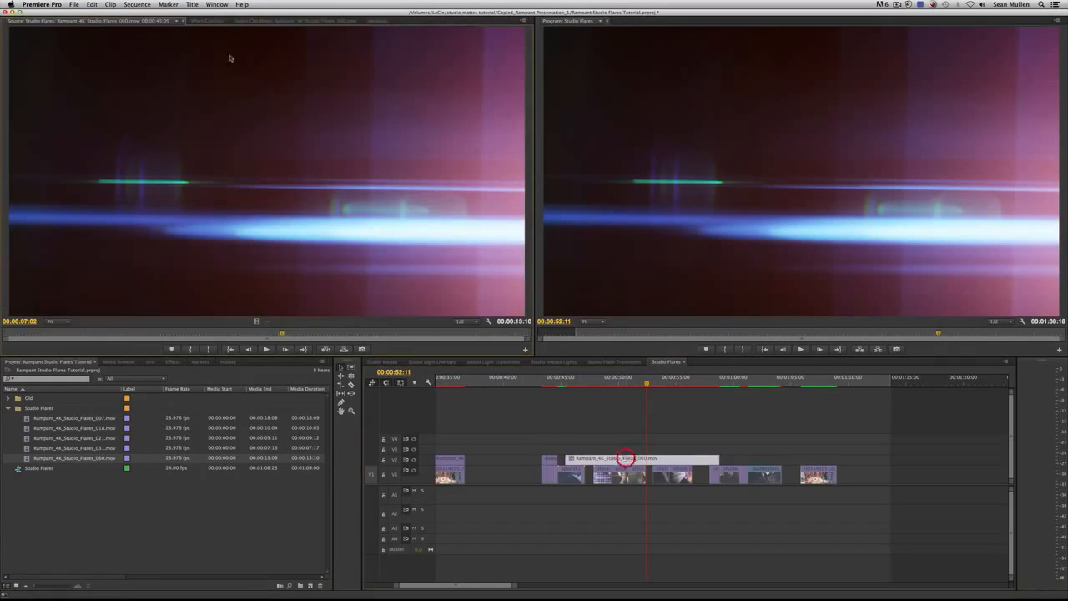
click(204, 22)
click(7, 64)
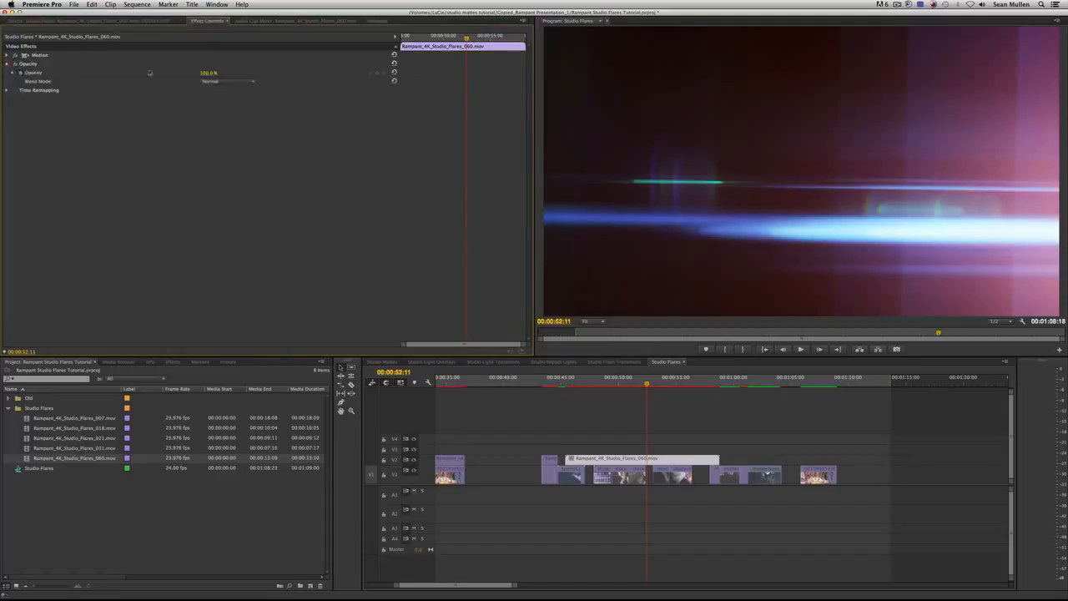
click(234, 82)
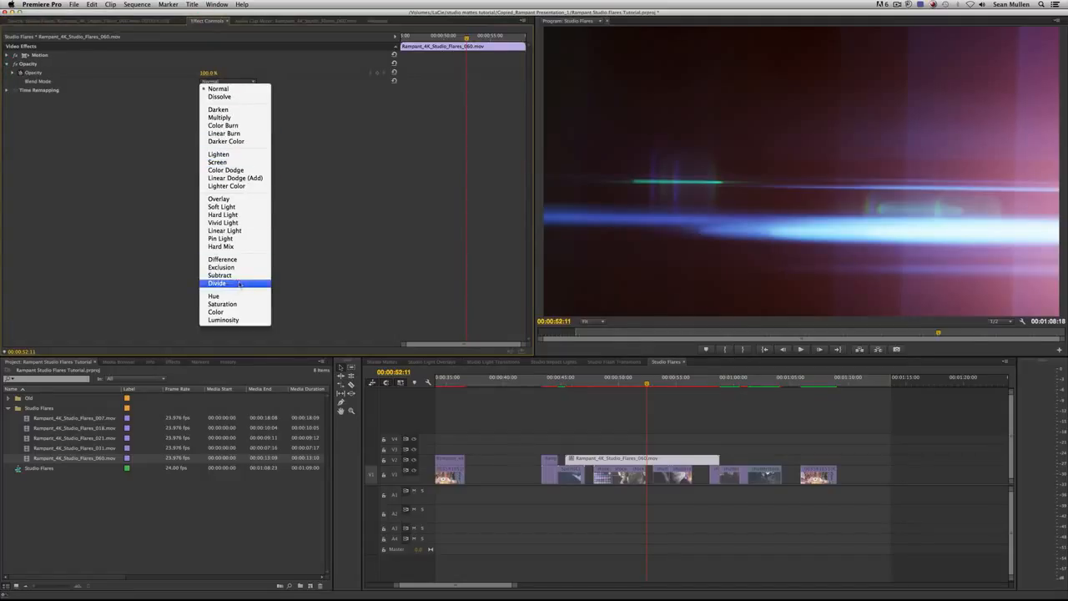
click(247, 162)
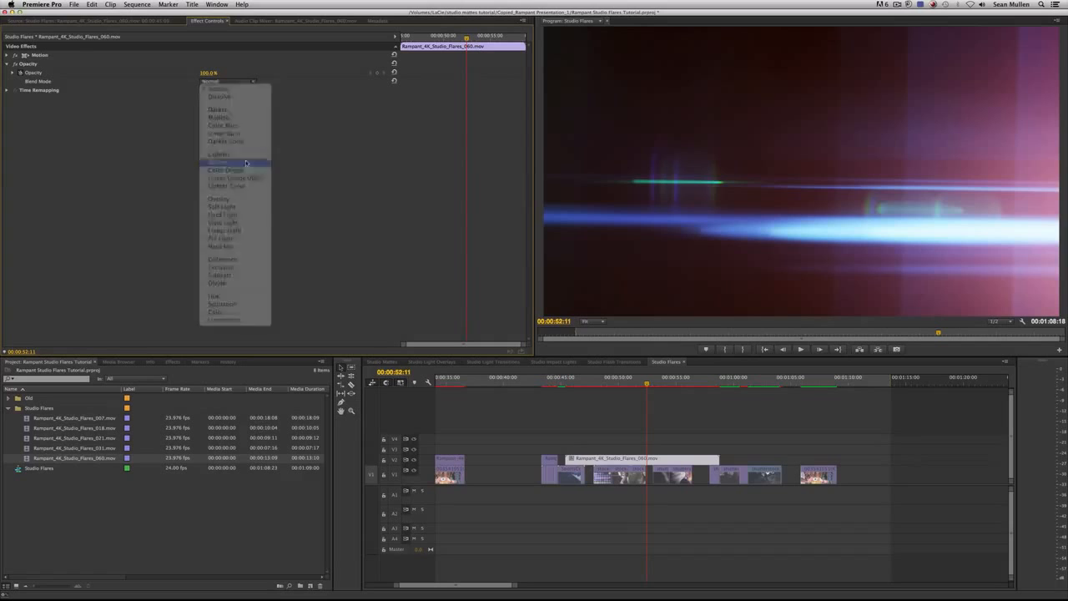
click(609, 377)
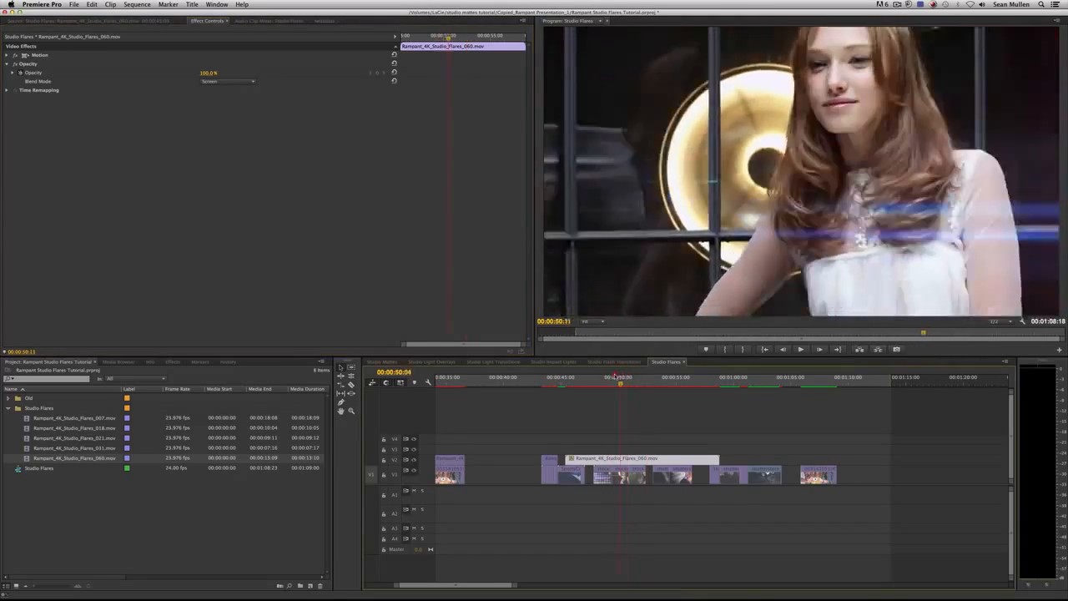
click(577, 381)
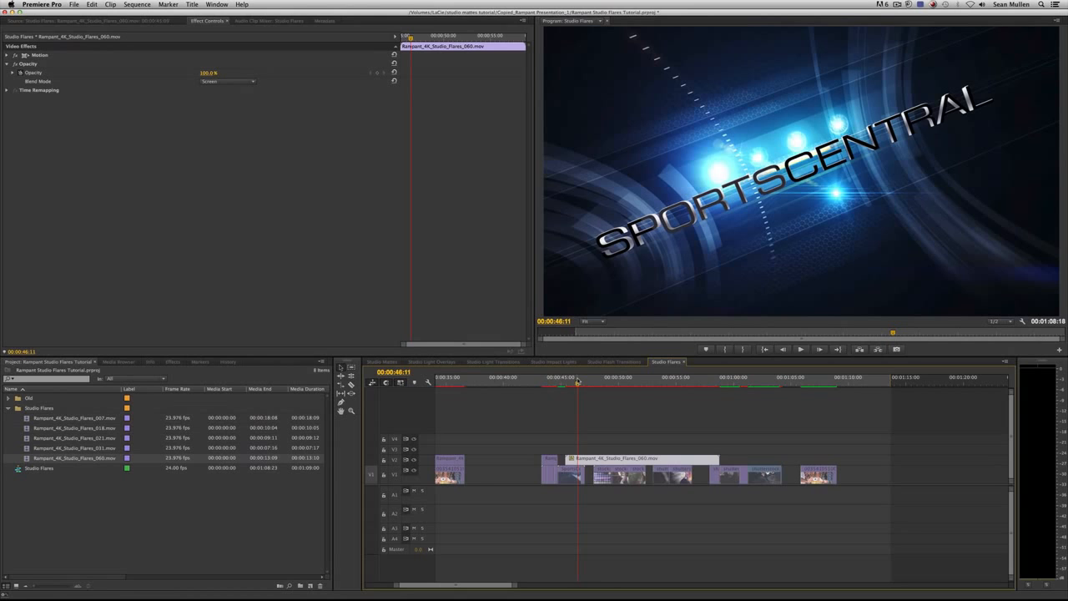
- Undo the Screen blend mode on the Rampant_4K_Studio_Flares_060.mov clip and copy the Opacity effect from the College Basketball flare
key(super+z)
drag(608, 382, 639, 379)
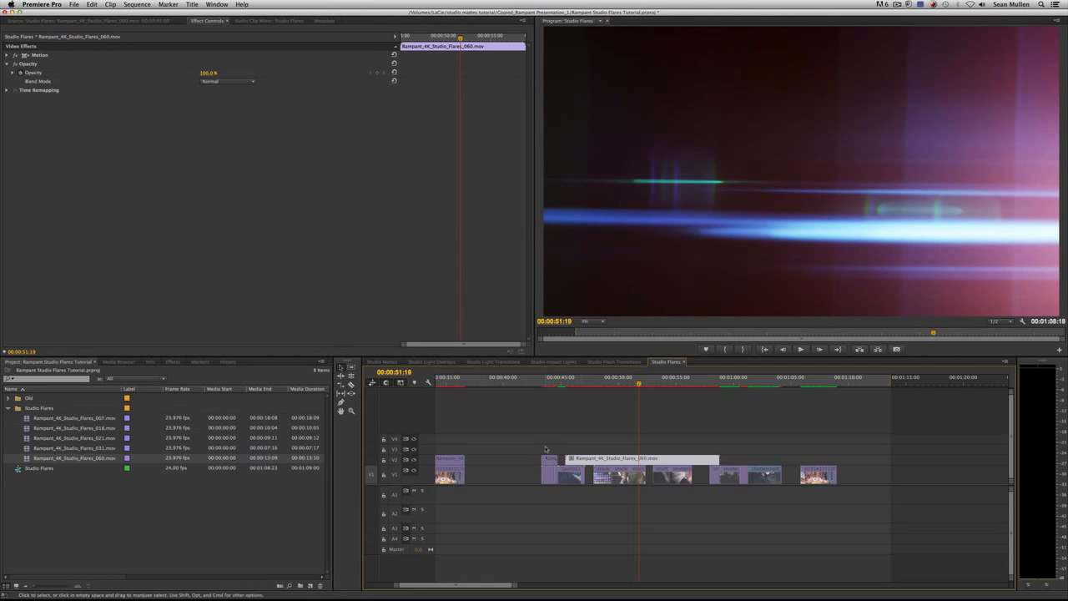
click(548, 380)
double_click(549, 464)
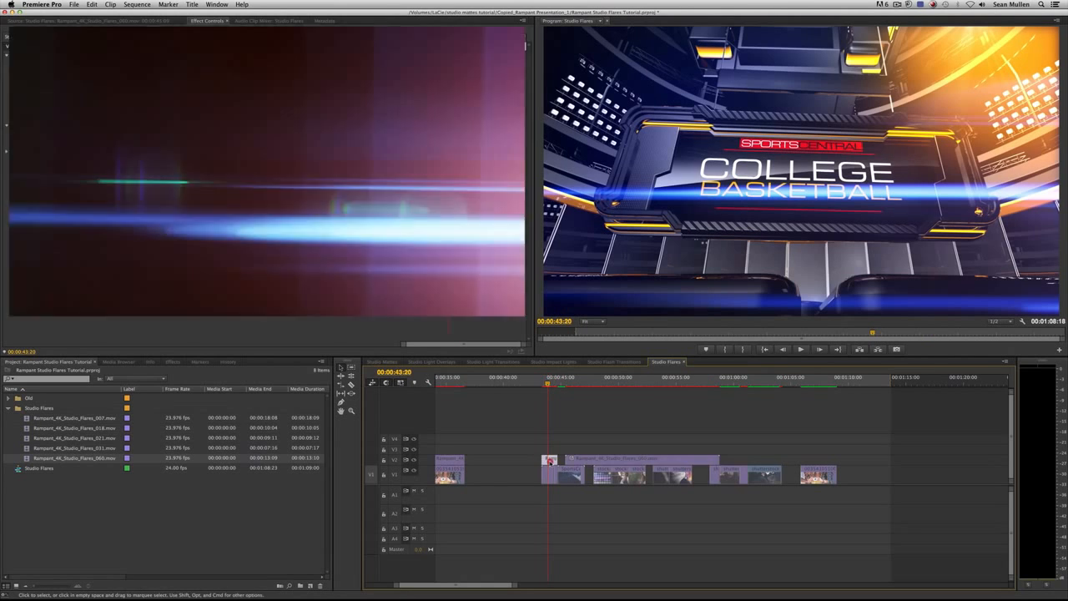
click(207, 20)
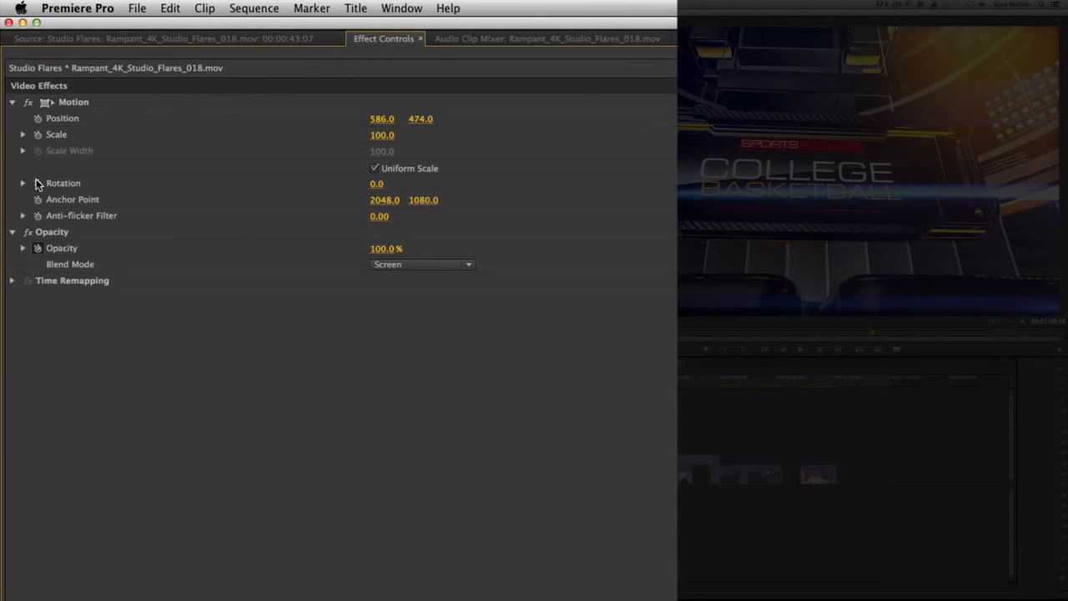
click(60, 231)
key(super+c)
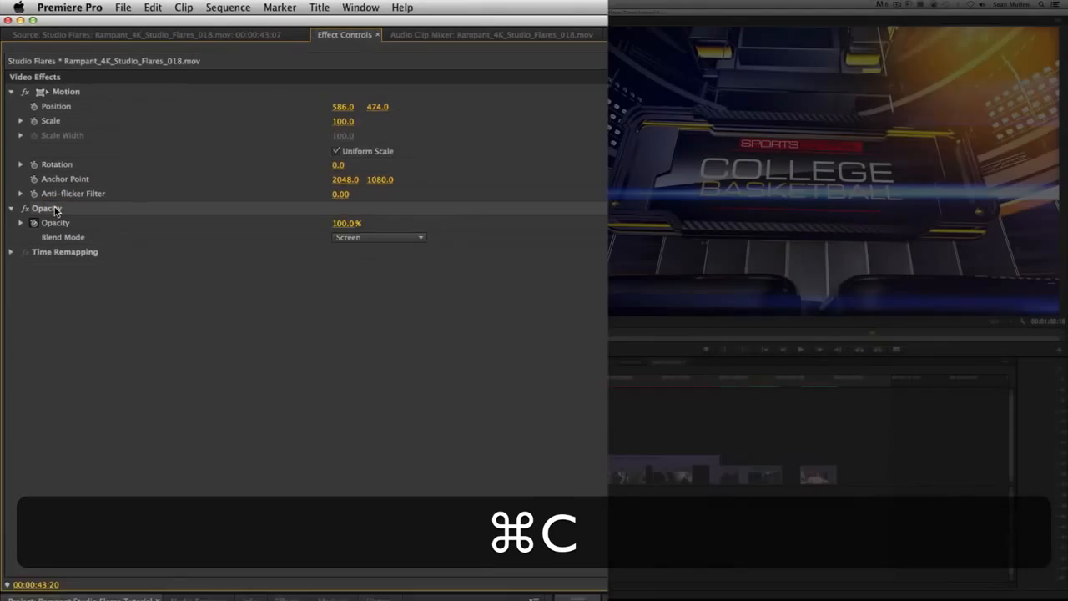
- Paste the copied Opacity effect onto the Rampant_4K_Studio_Flares_060.mov clip on V2
click(596, 380)
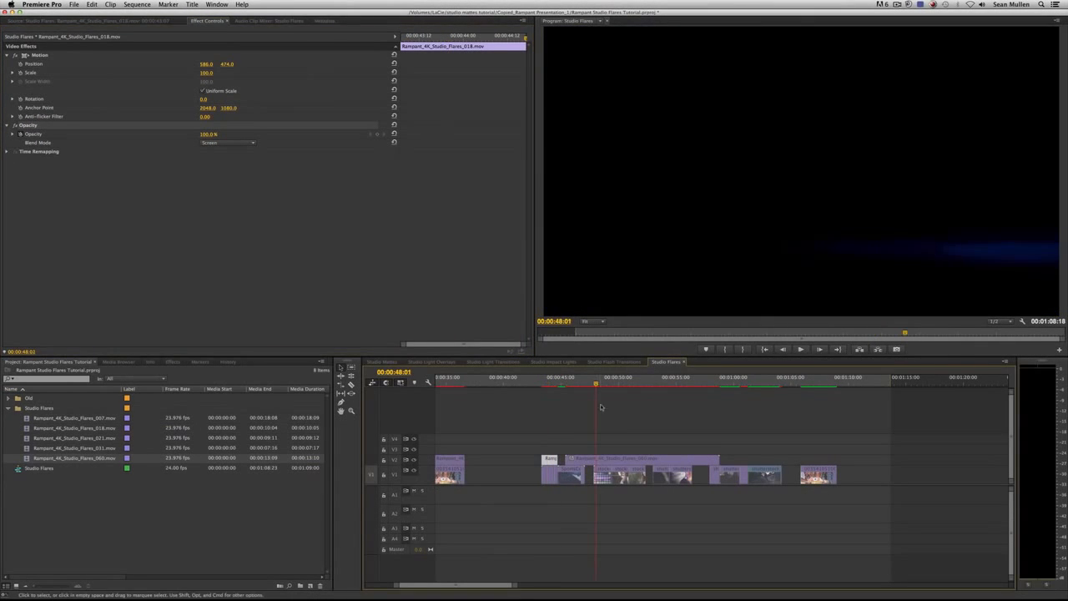
click(613, 460)
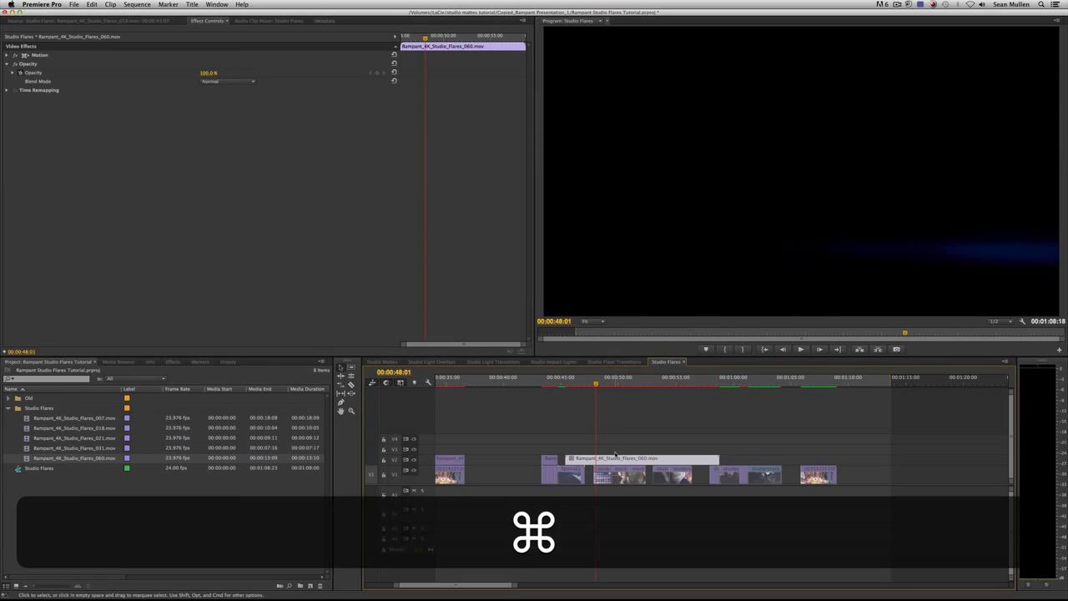
key(super+v)
- Trim the Rampant_4K_Studio_Flares_060.mov clip to match the Sportscentral shot and play back both title shots with their flares
drag(594, 382, 577, 389)
mouse_move(566, 458)
mouse_down()
mouse_move(657, 458)
mouse_move(584, 459)
mouse_up()
drag(577, 382, 544, 382)
key(space)
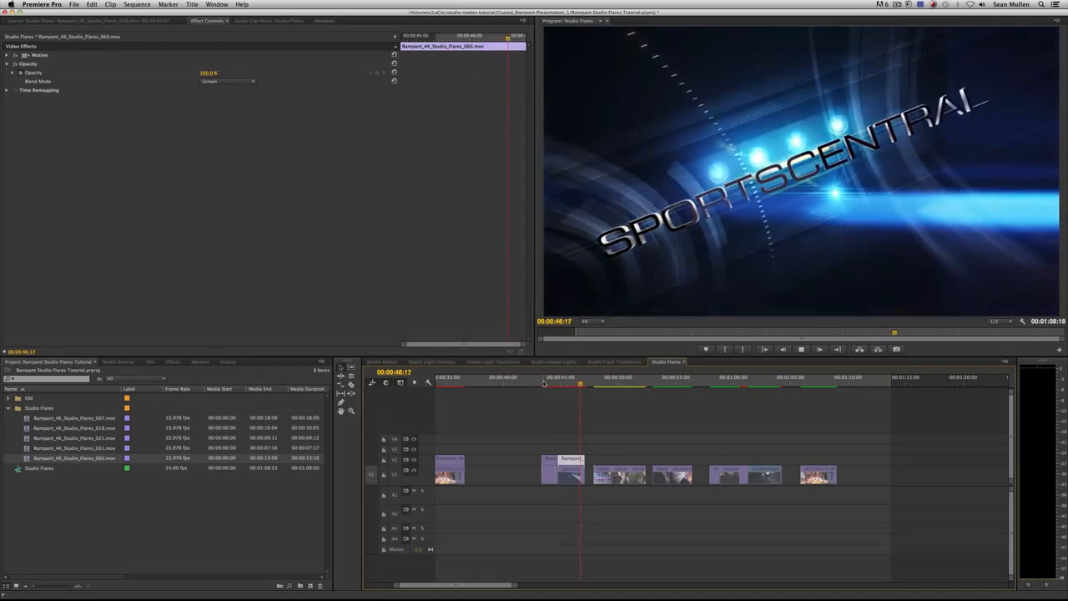
key(space)
- Review the fashion shots, preview Rampant_4K_Studio_Flares_060.mov and place it on V2 from the first fashion shot's start
drag(544, 382, 598, 379)
key(space)
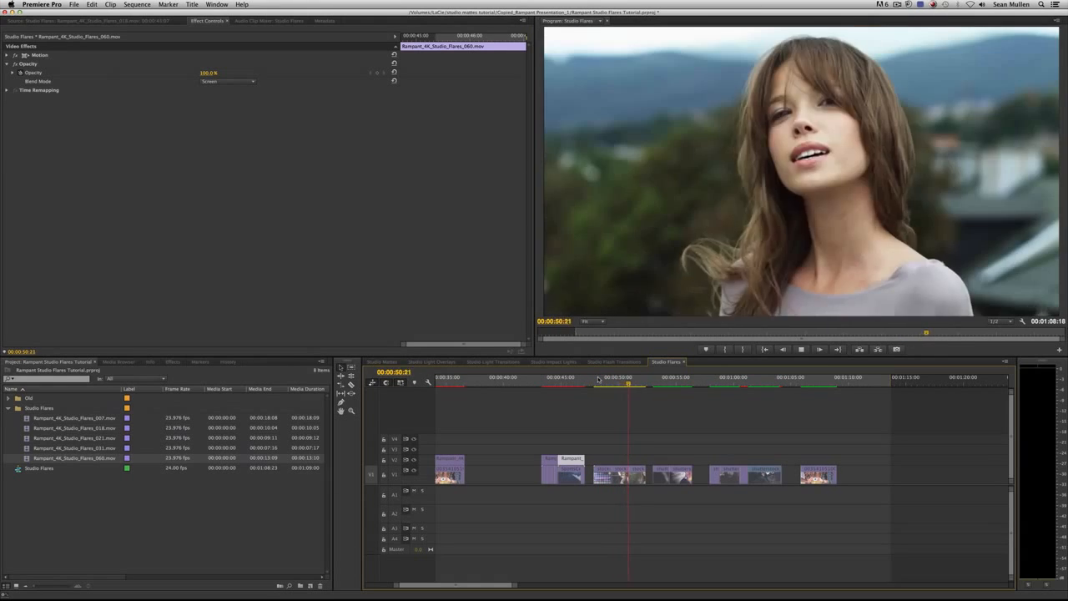
key(space)
mouse_move(599, 380)
mouse_down()
mouse_move(624, 380)
mouse_move(596, 380)
mouse_move(615, 384)
mouse_up()
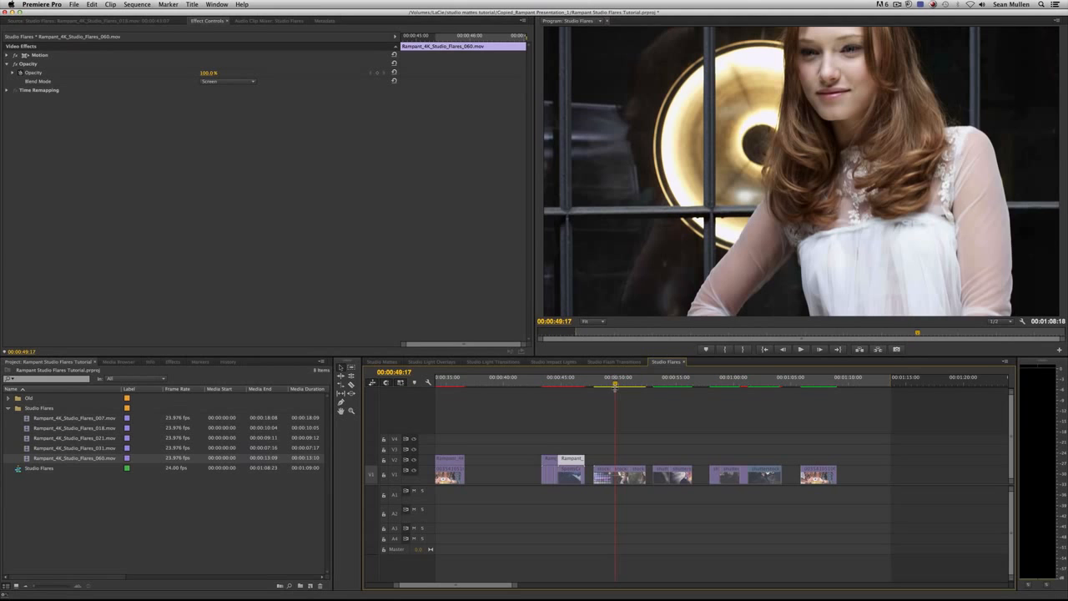
double_click(28, 463)
drag(79, 331, 373, 333)
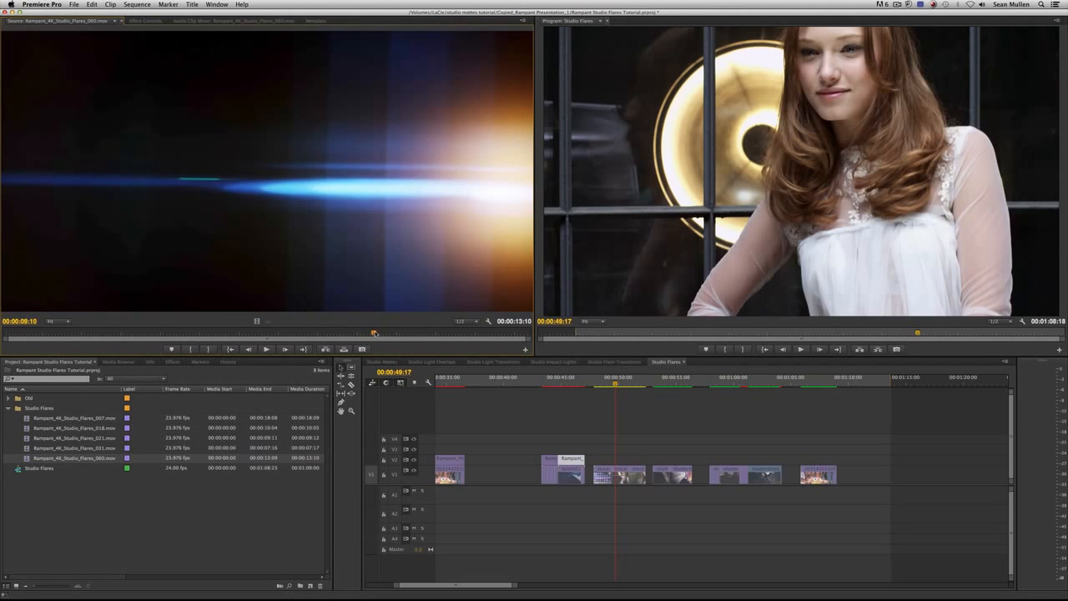
drag(349, 249, 594, 462)
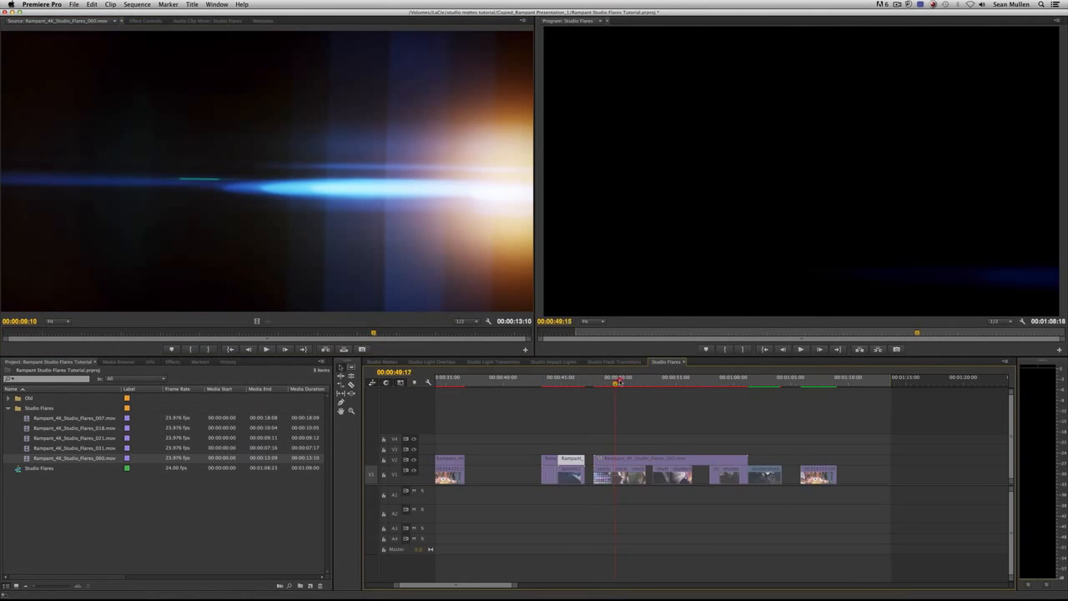
- Paste the copied Opacity effect with Screen blending onto the new flare over the fashion shots and check it
drag(616, 380, 729, 377)
click(670, 377)
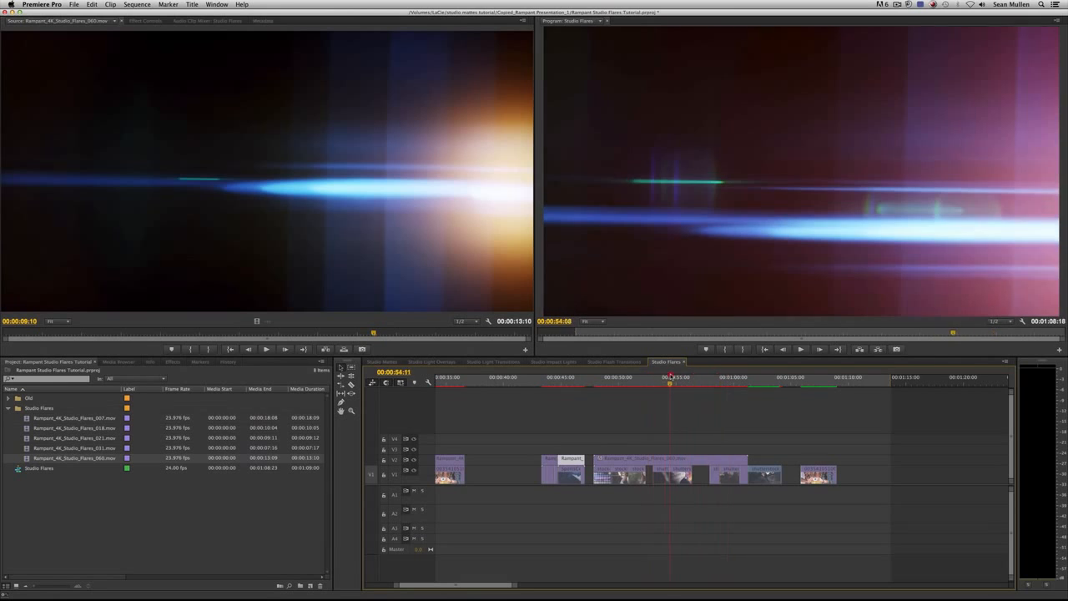
click(628, 458)
key(super+v)
mouse_move(627, 380)
mouse_down()
mouse_move(610, 380)
mouse_move(623, 380)
mouse_up()
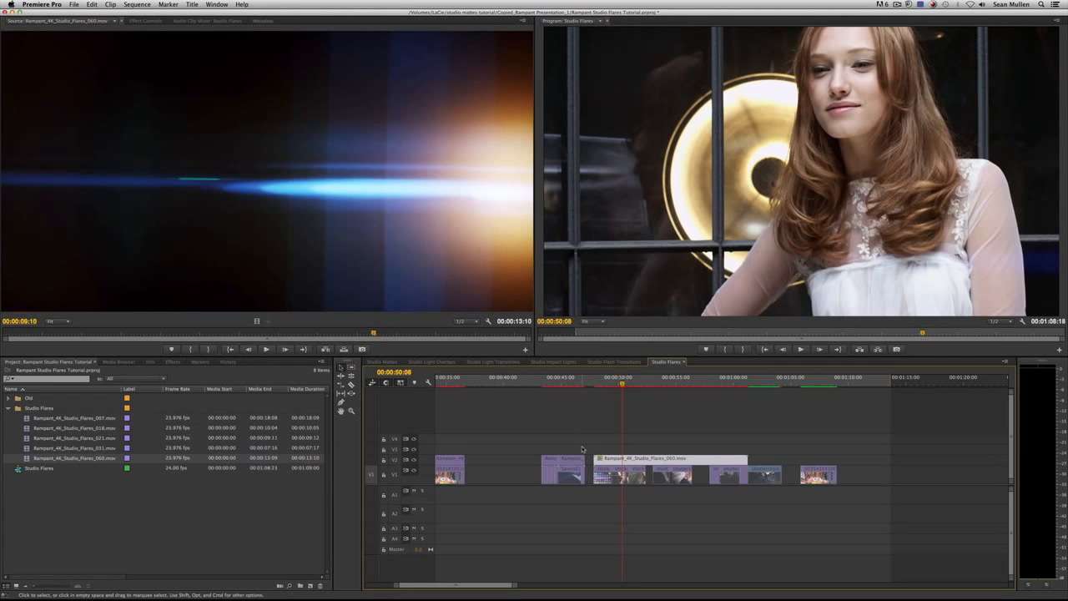
- Trim and align the flare on V2 to span exactly the fashion shots, and play back the result
drag(594, 459, 640, 460)
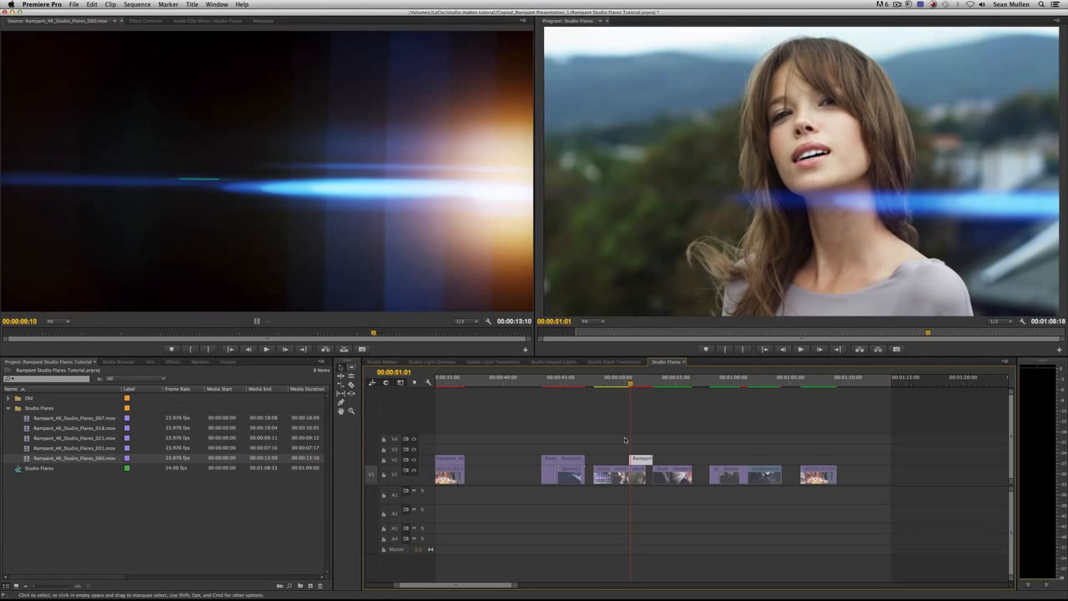
mouse_move(629, 458)
mouse_down()
mouse_move(592, 458)
mouse_move(647, 458)
mouse_up()
click(593, 381)
key(space)
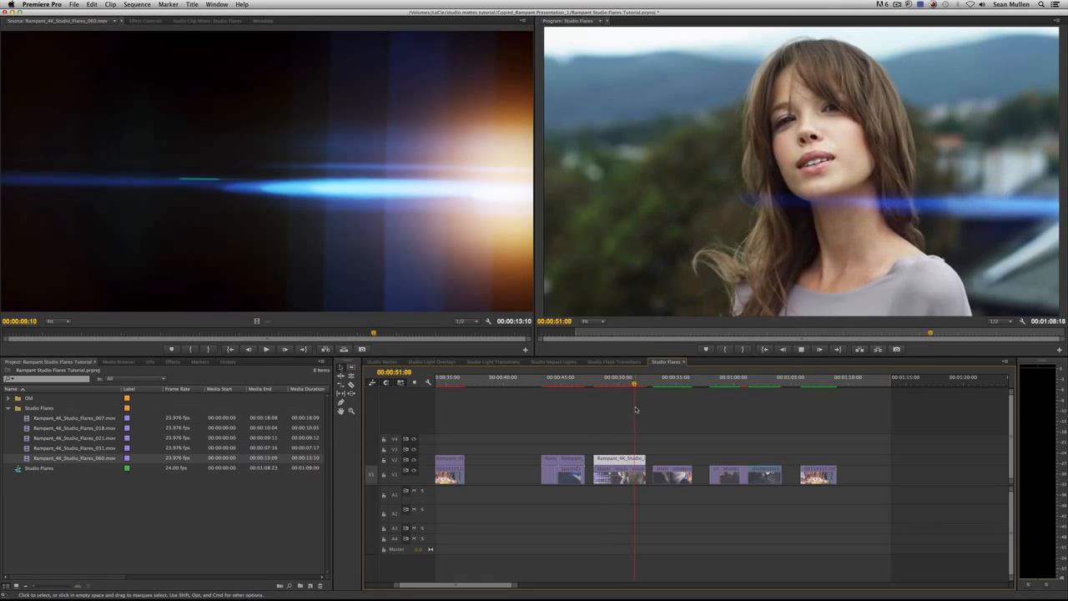
key(space)
- Move the fashion shots' flare down to position 960, 731 and play back the shots with it
click(607, 382)
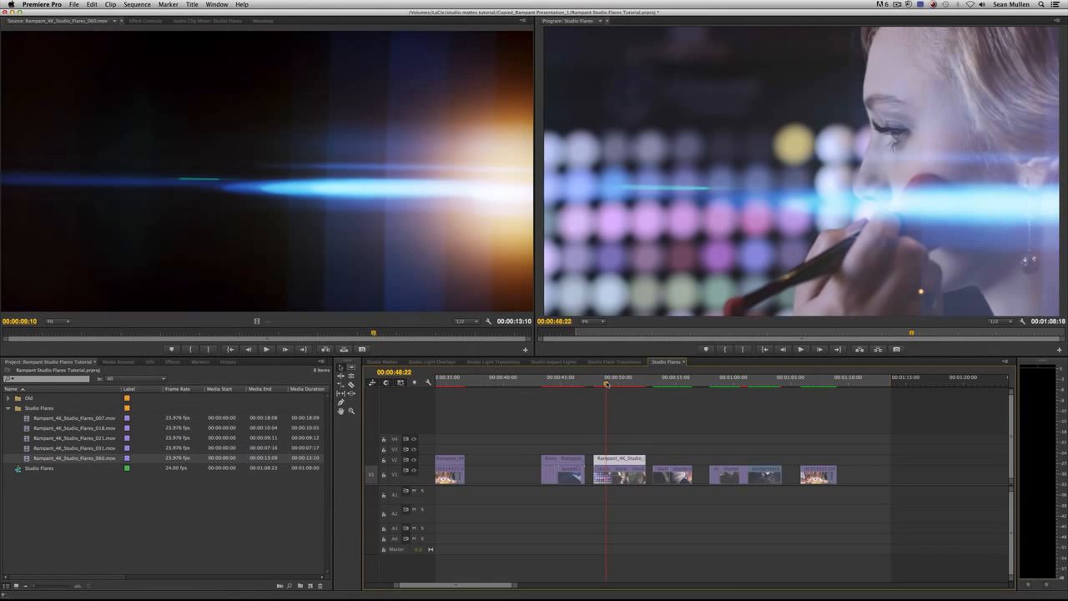
double_click(612, 459)
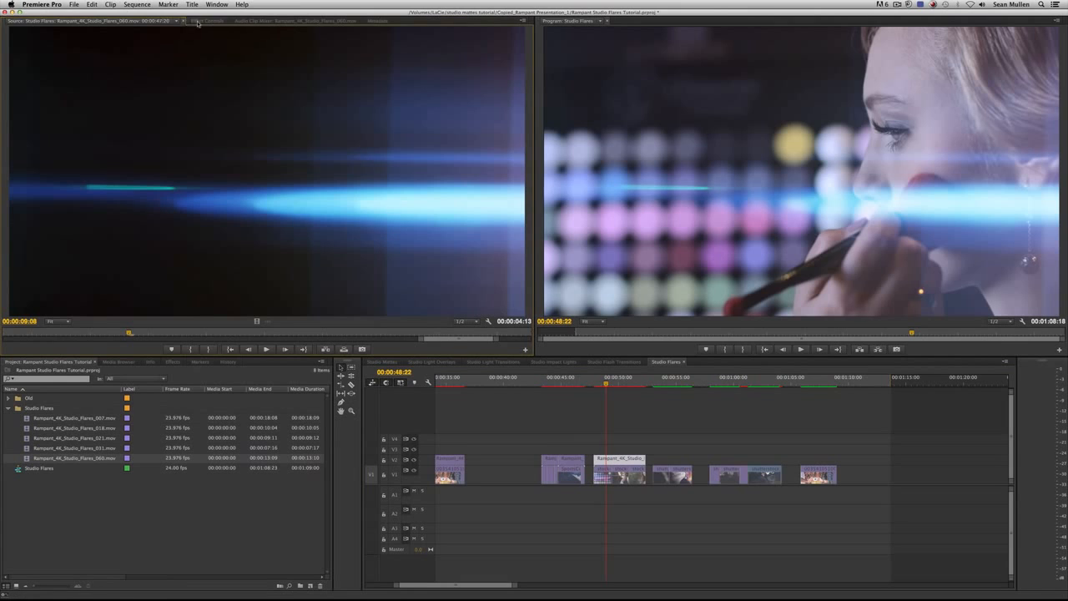
click(201, 21)
click(8, 55)
drag(231, 67, 376, 67)
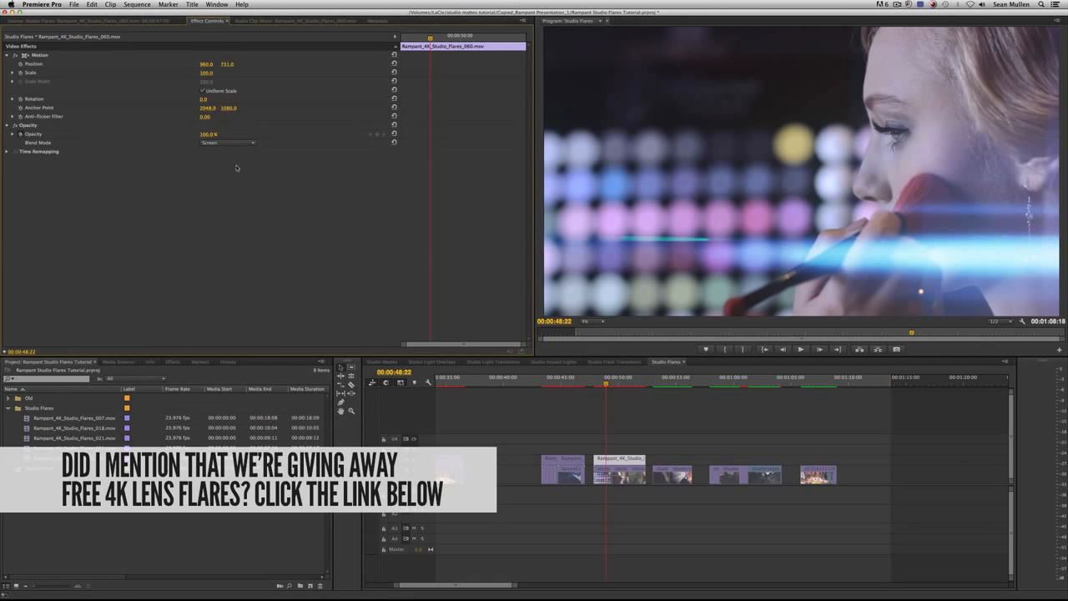
key(space)
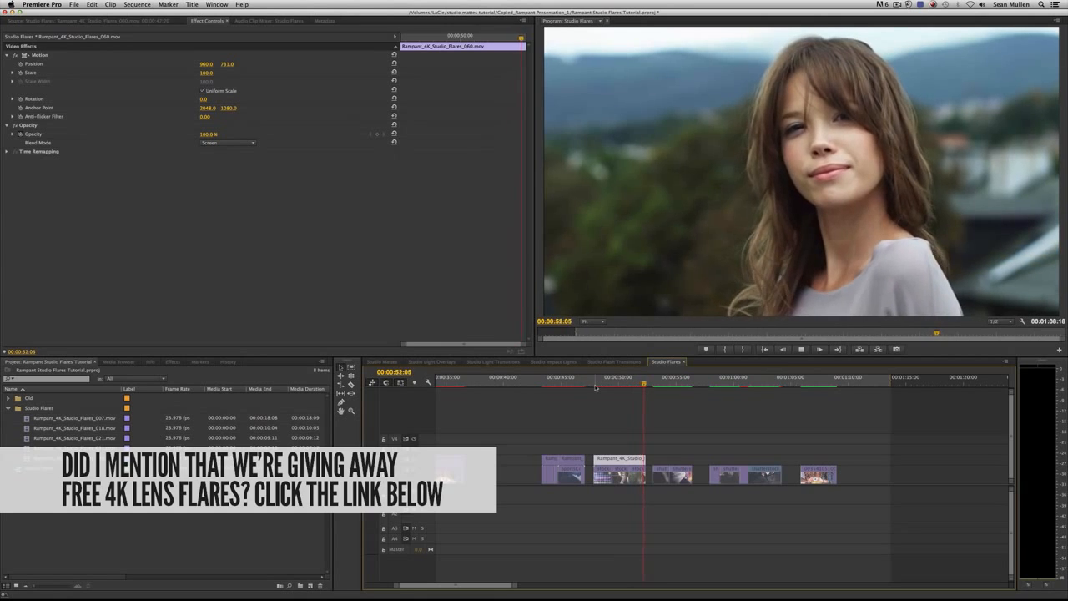
key(space)
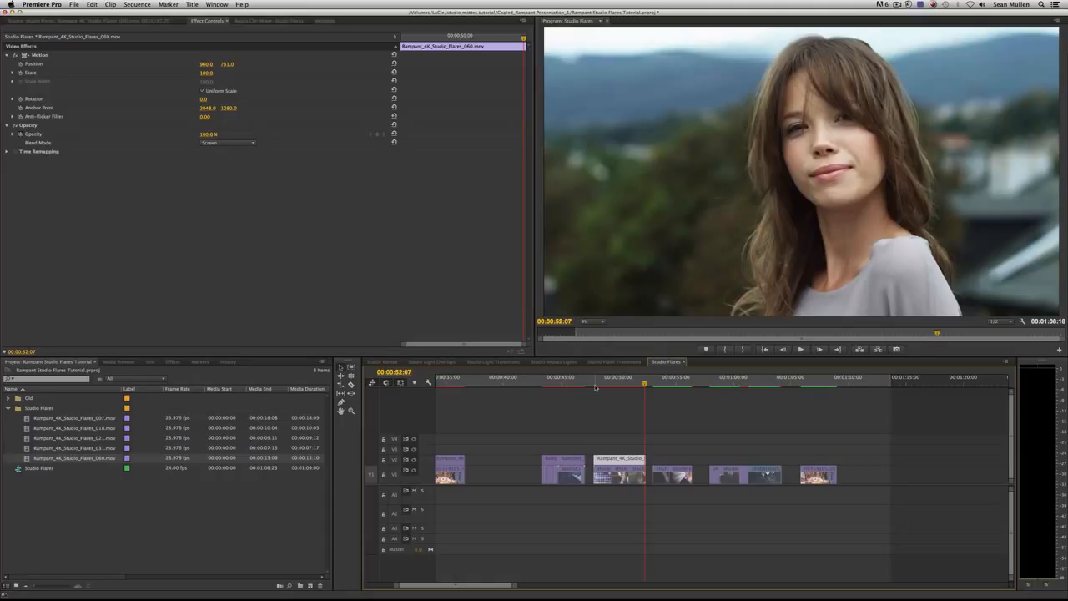
key(super+Tab)
key(super+Tab)
key(super+Tab)
key(super+Tab)
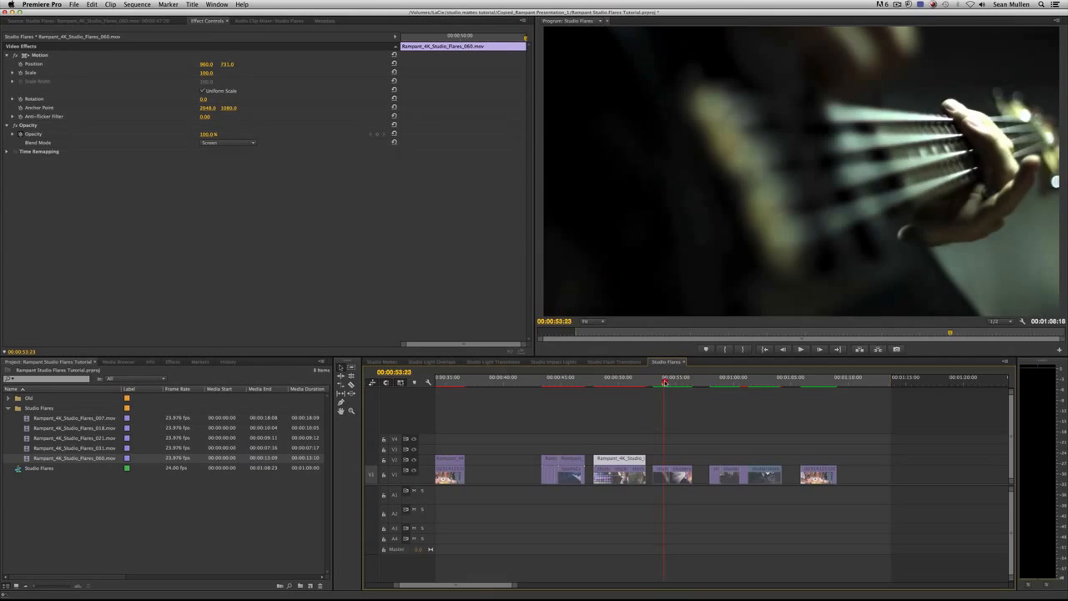
- Place another Rampant_4K_Studio_Flares_060.mov on V2 over the rock band shots and paste the copied Opacity effect onto it
drag(670, 381, 674, 382)
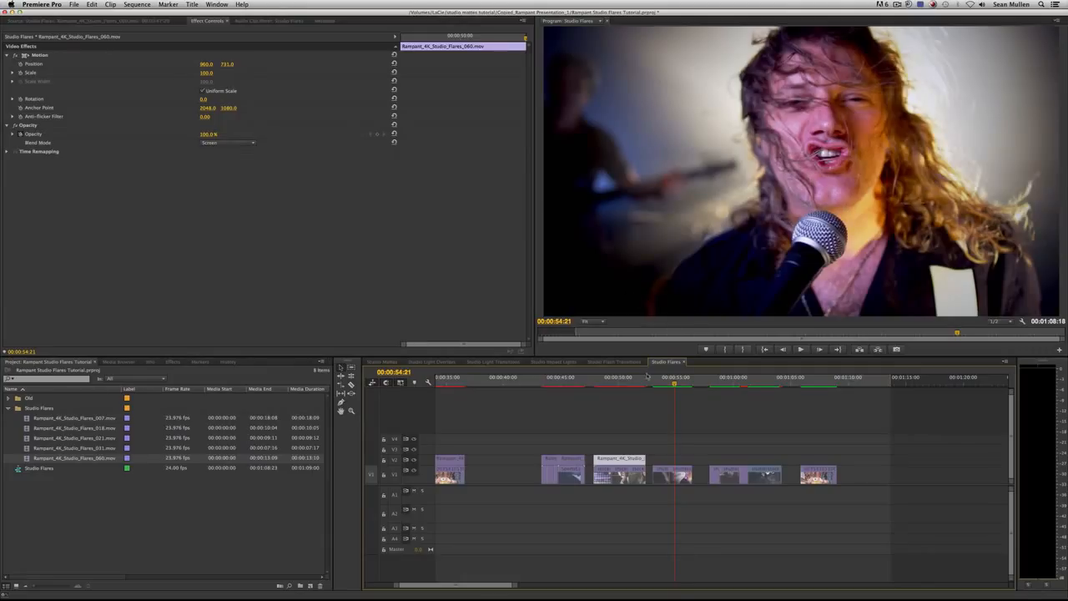
drag(670, 383, 677, 383)
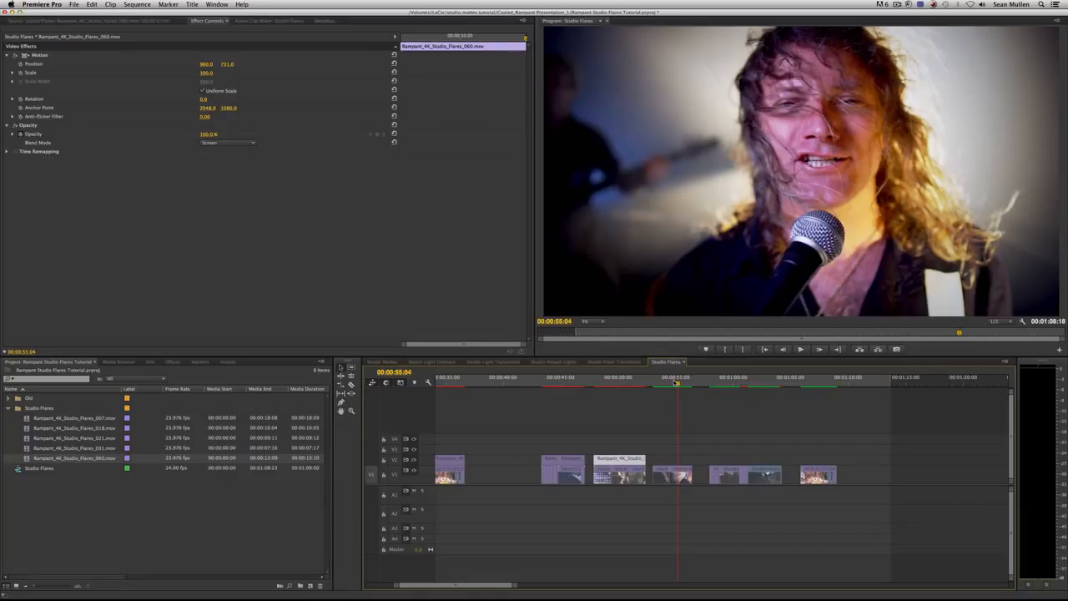
drag(594, 340, 694, 458)
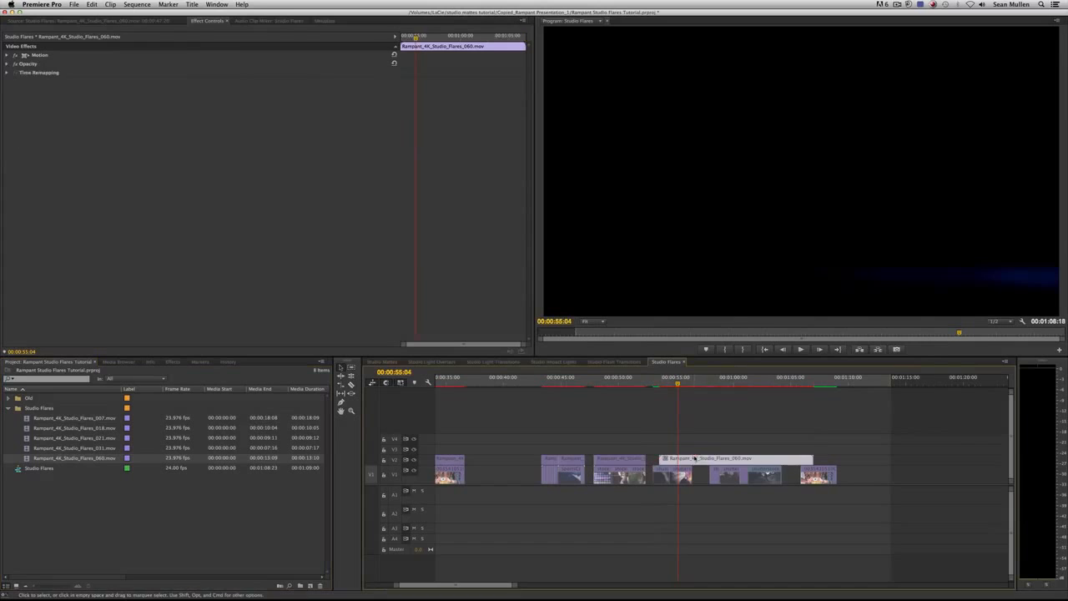
key(super+v)
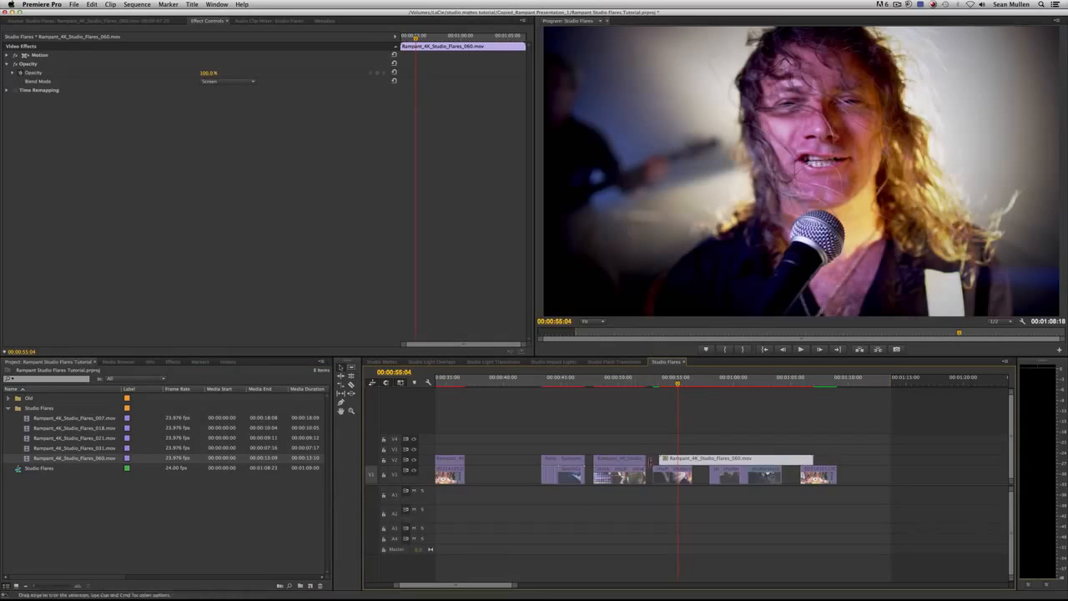
- Trim both ends of the band flare, align it with the singer's shot on V2, and play back the cut into it
drag(659, 459, 732, 457)
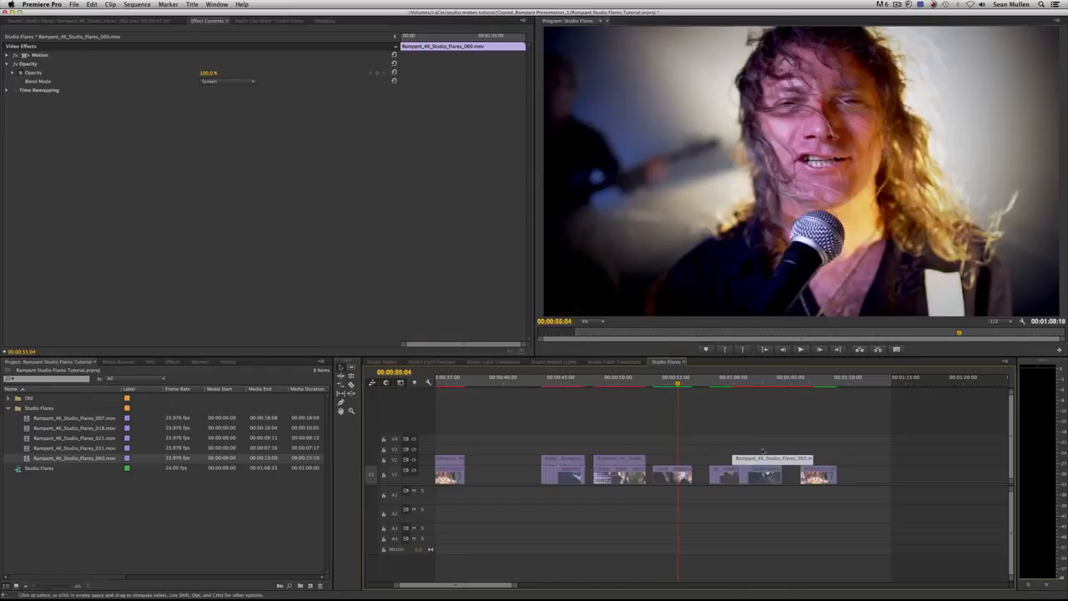
drag(763, 452, 661, 461)
drag(725, 459, 670, 460)
click(667, 383)
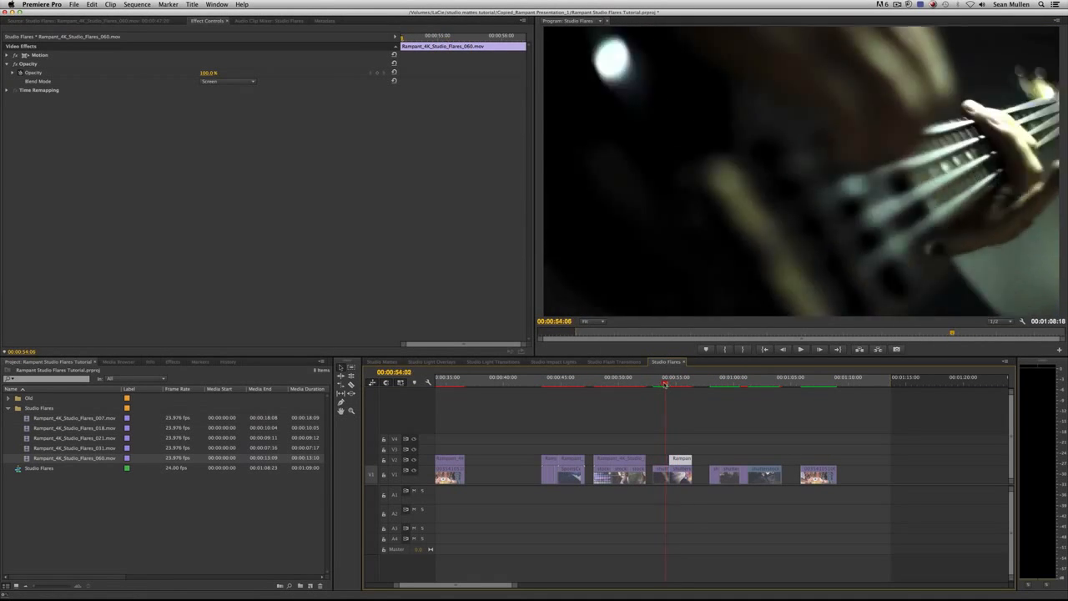
key(space)
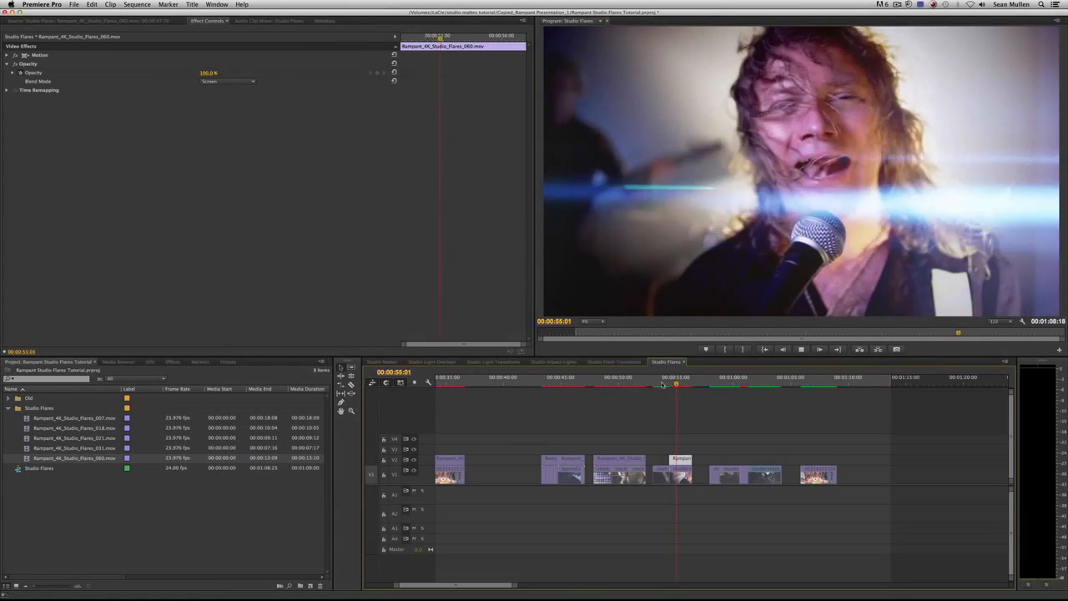
key(space)
click(664, 383)
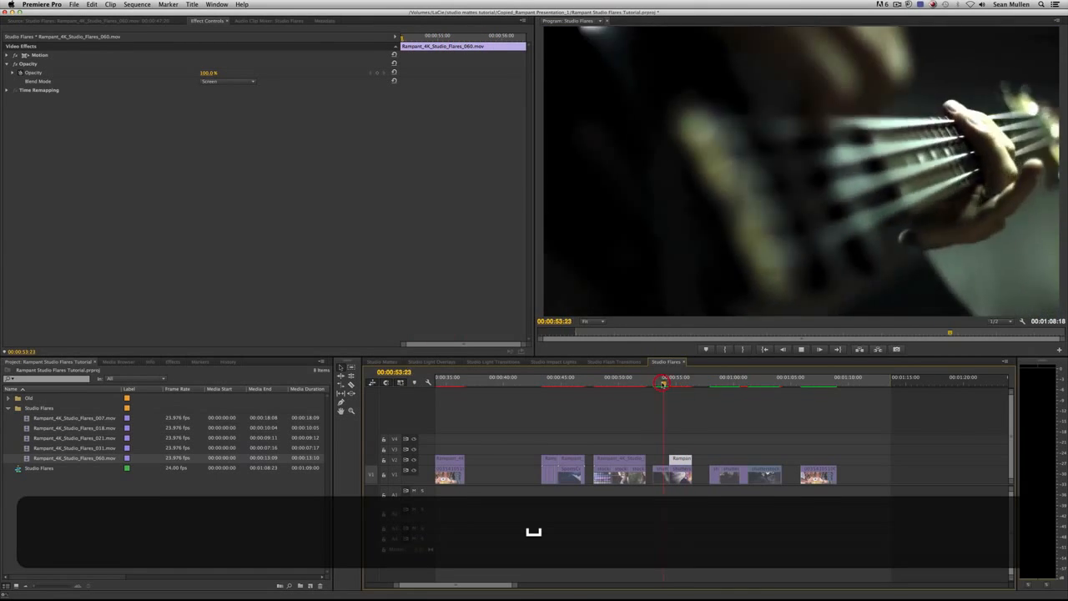
key(space)
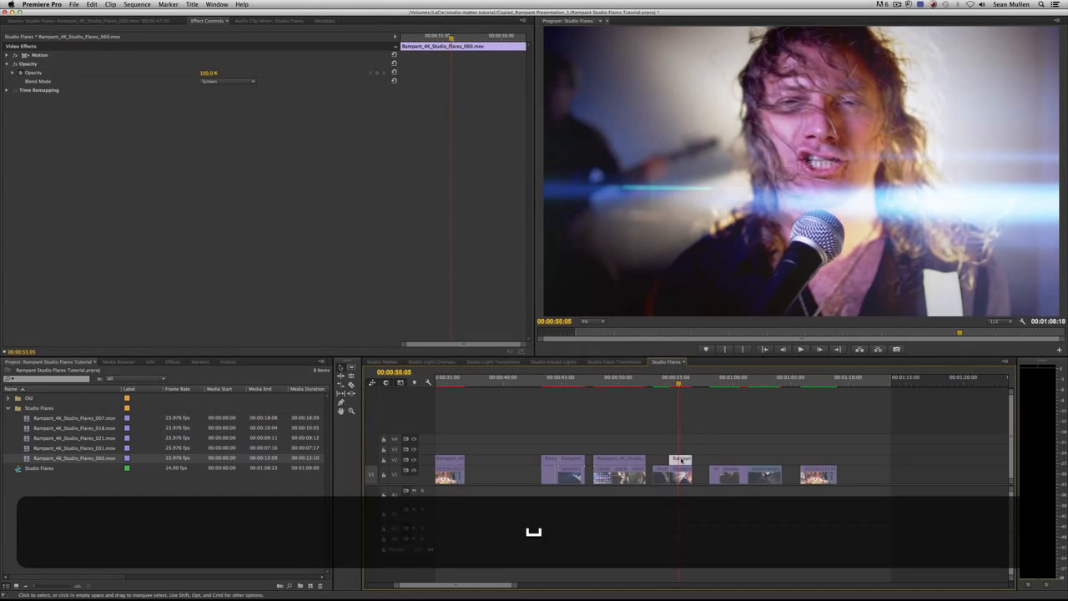
- Show the Motion properties of the flare over the singer's shot in the Effect Controls
double_click(681, 458)
click(208, 21)
click(7, 54)
- Try scaling the singer's flare down to 53, and undo its scale and position changes
mouse_move(204, 73)
mouse_down()
mouse_move(168, 72)
mouse_move(212, 74)
mouse_up()
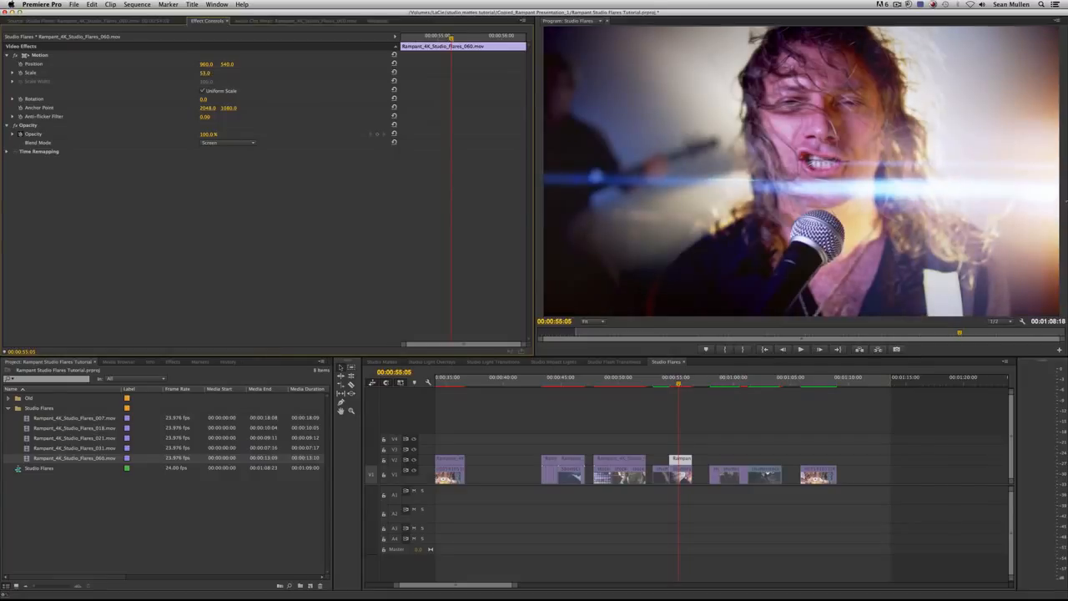
key(super+z)
key(super+z)
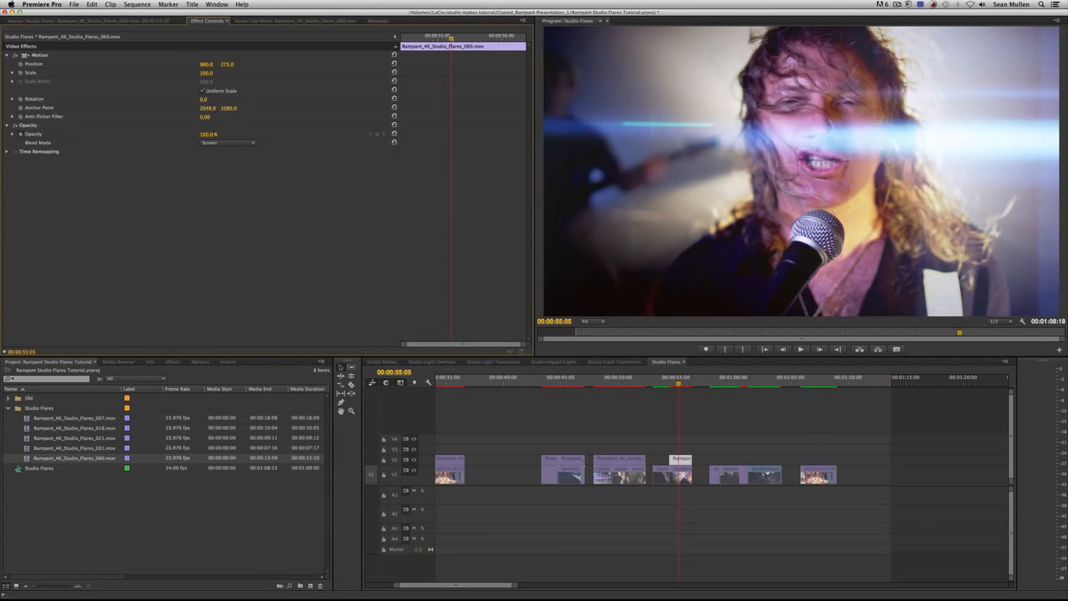
key(super+z)
- Set the singer flare's position to 960, 507 and play back the cut from the guitar to the singer
drag(227, 64, 417, 64)
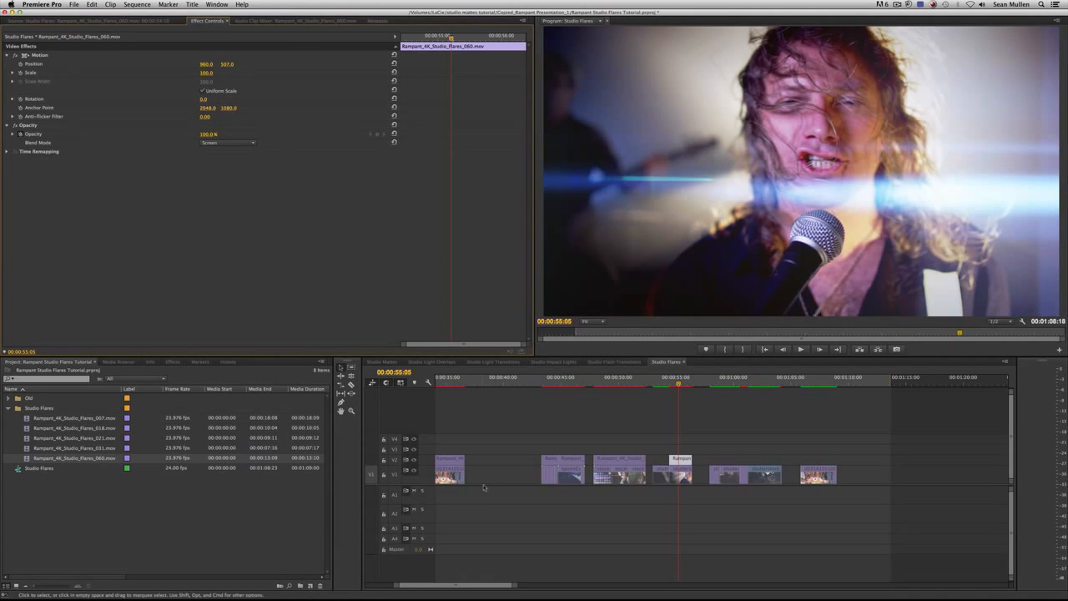
key(space)
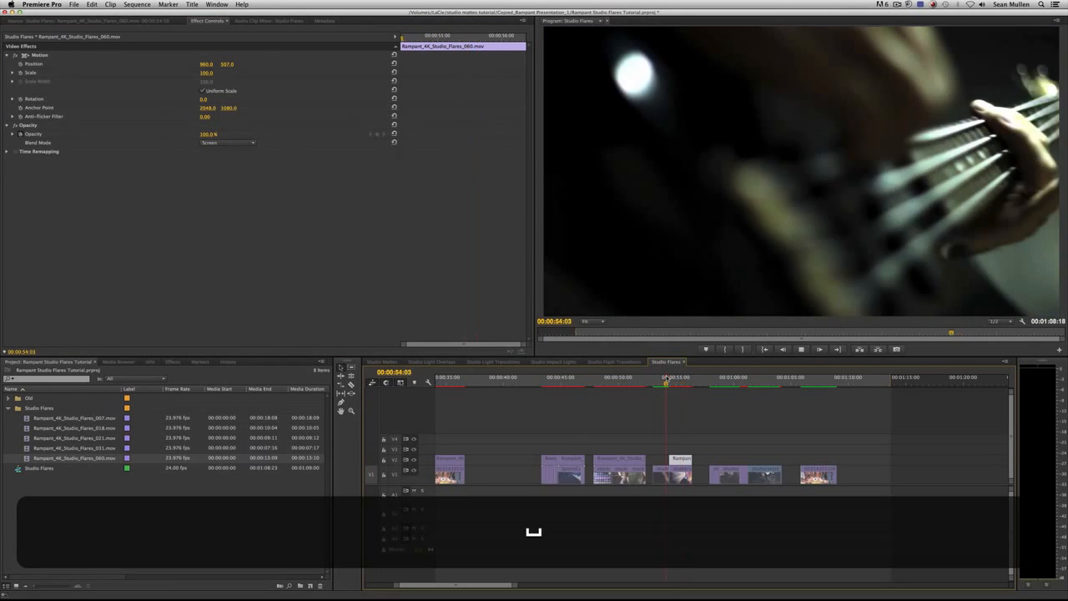
key(space)
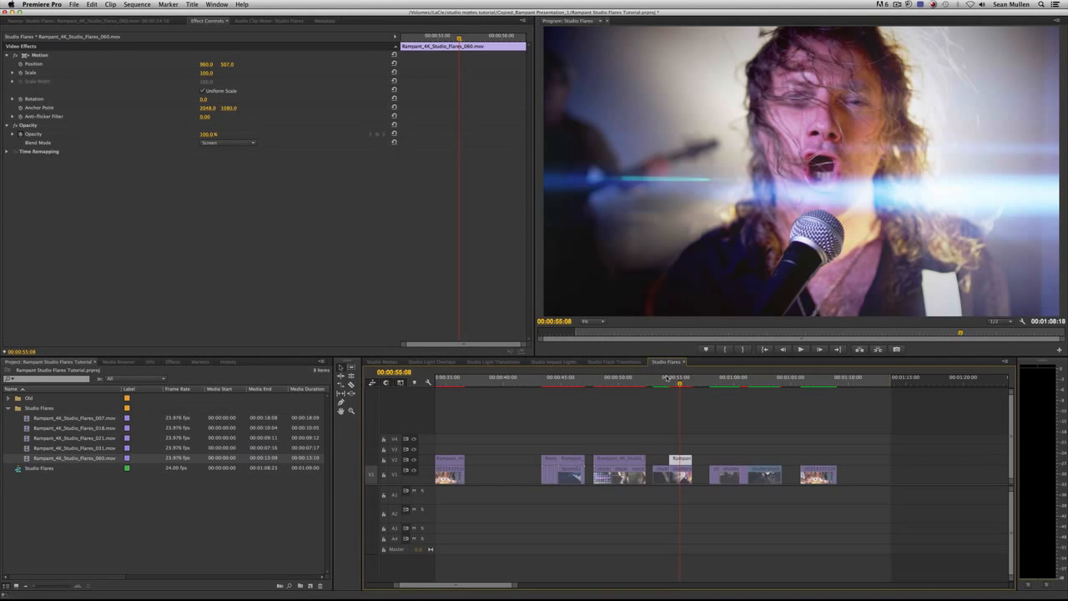
- Replay the transition from the guitar shot to the singer and return the playhead to the guitar shot
drag(677, 377, 667, 377)
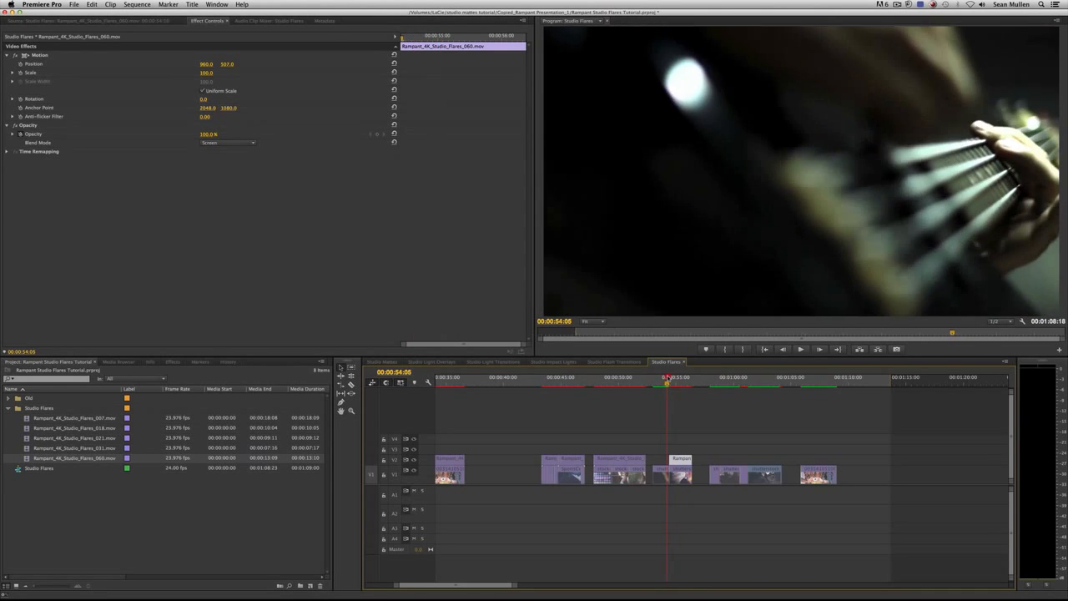
key(space)
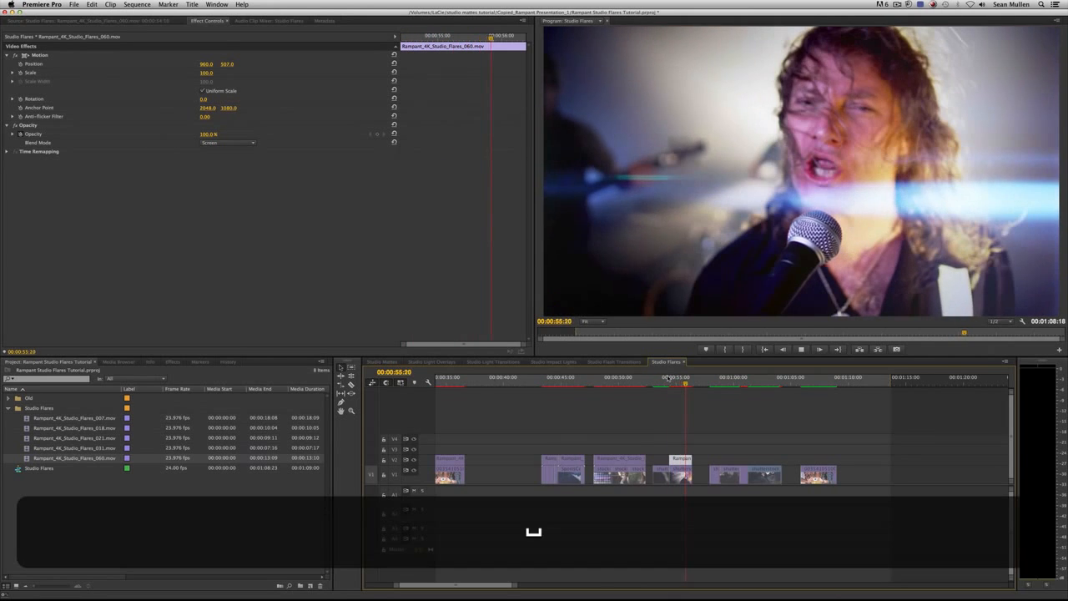
click(659, 378)
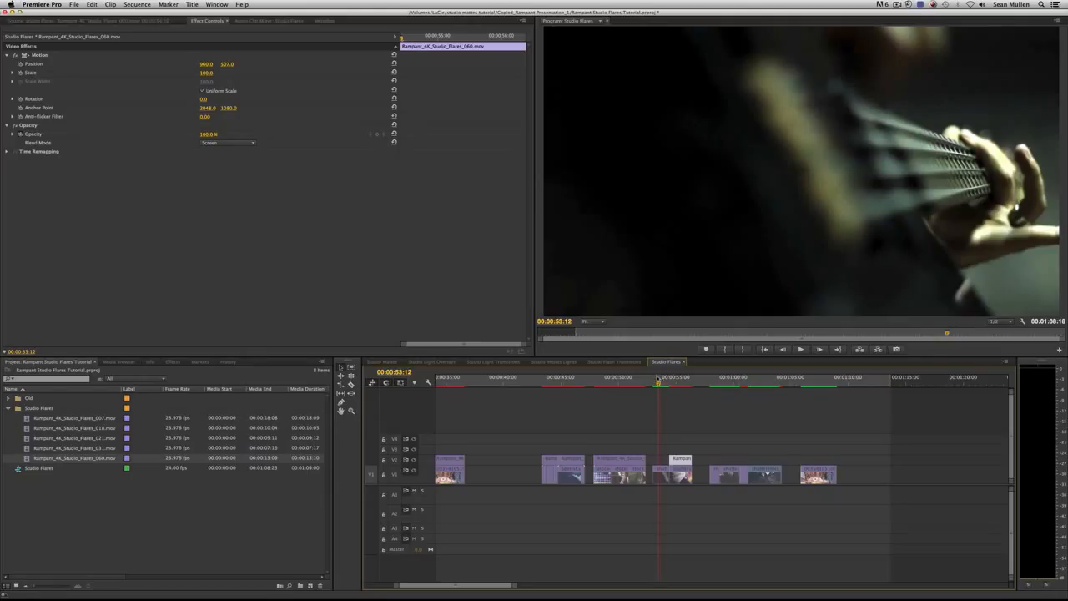
- Mark a range of about 3 seconds in Rampant_4K_Studio_Flares_007.mov, place it on V3 over the guitar shot, and paste the Screen blend onto it
double_click(95, 419)
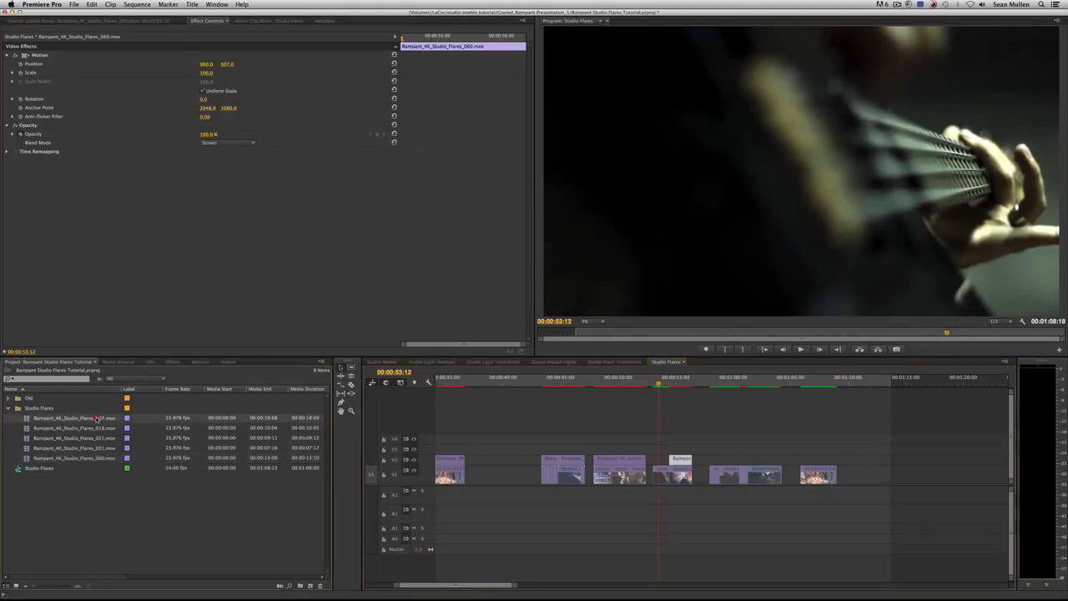
drag(86, 336, 235, 332)
click(208, 349)
click(189, 350)
drag(208, 251, 657, 454)
key(super+v)
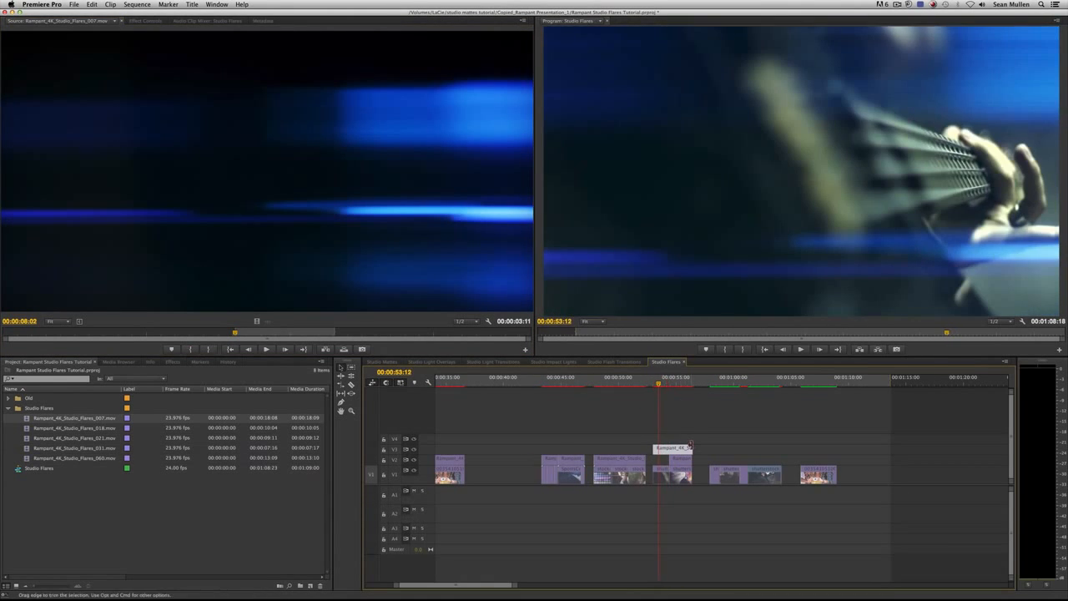
- Trim the guitar flare on V3 to end at the cut to the singer, and play back the guitar shot
drag(655, 448, 669, 448)
key(space)
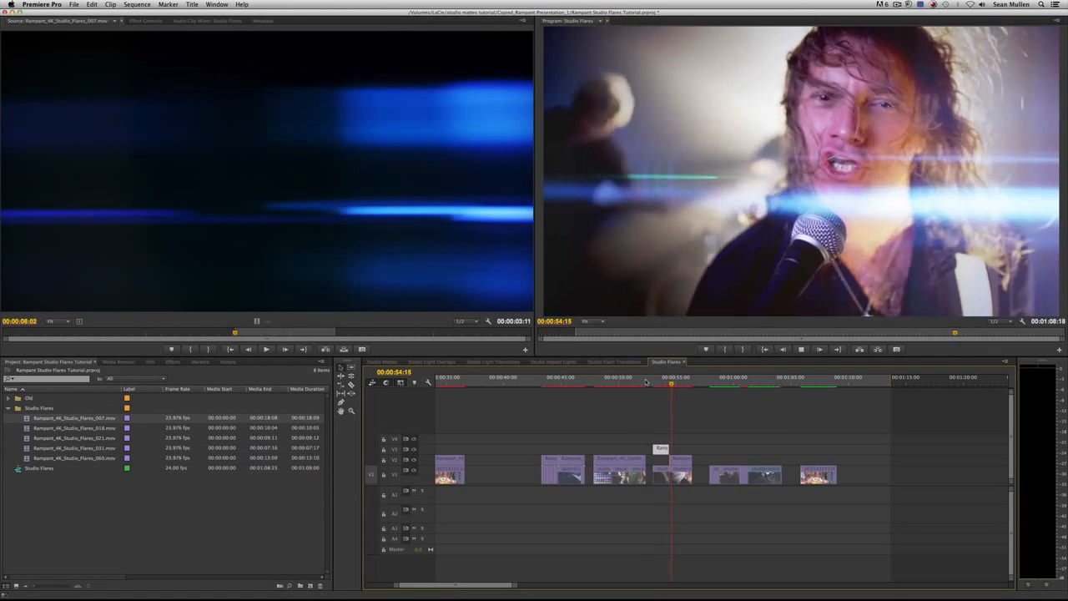
key(space)
drag(675, 382, 654, 384)
key(space)
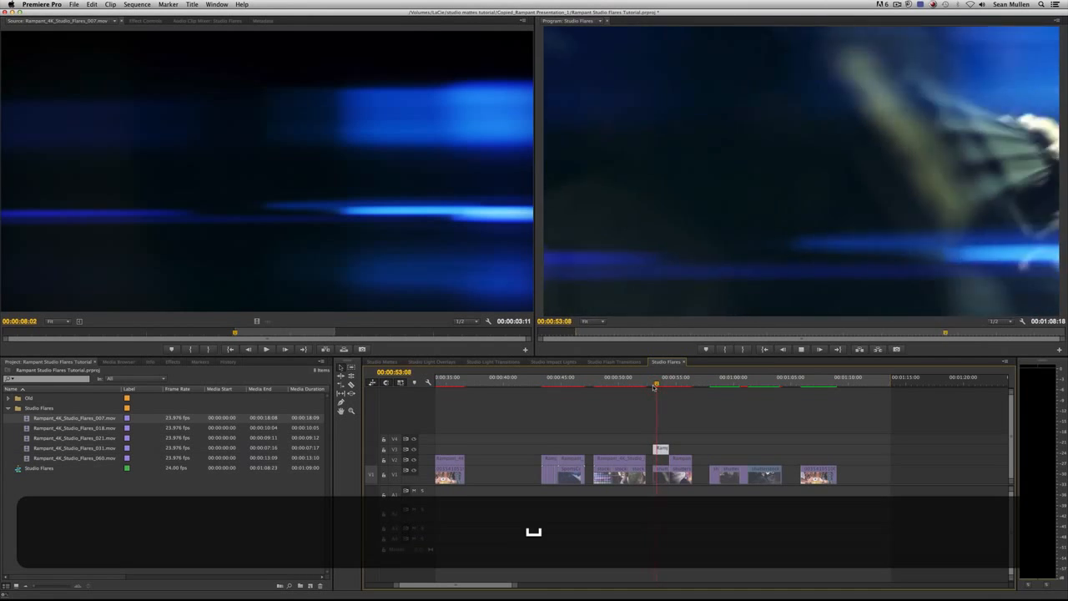
key(space)
drag(653, 388, 654, 387)
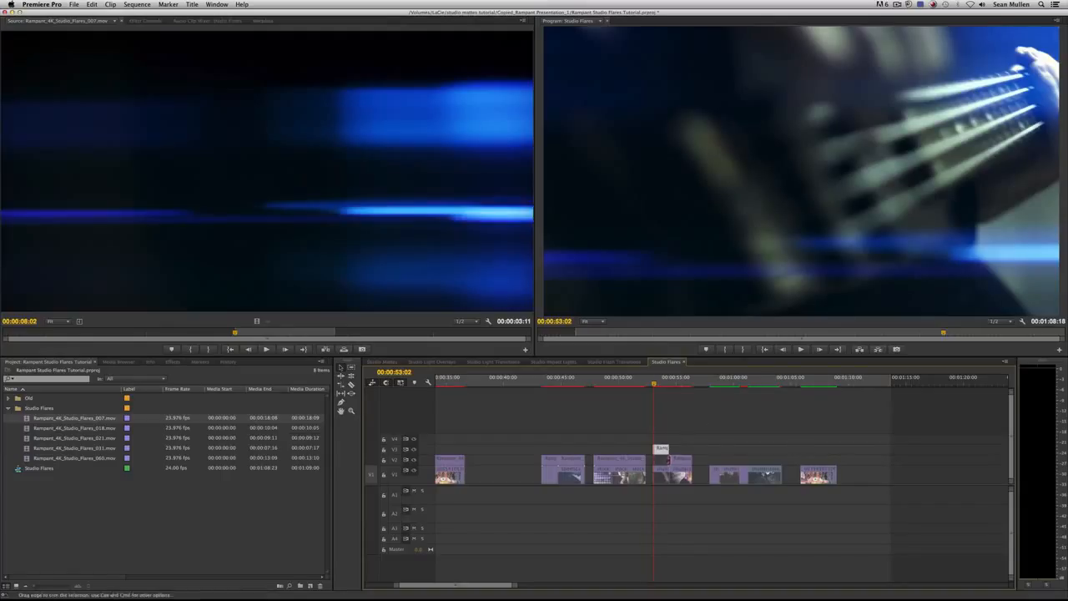
- Apply Color Balance (HLS) from the Color Correction effects to the guitar flare and show its settings
double_click(661, 449)
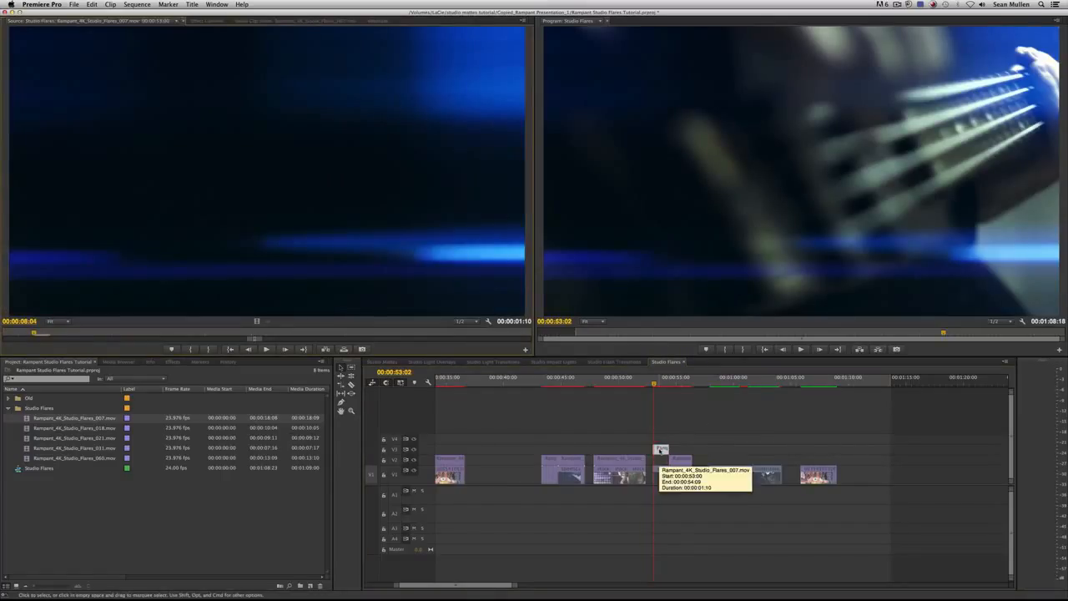
click(172, 363)
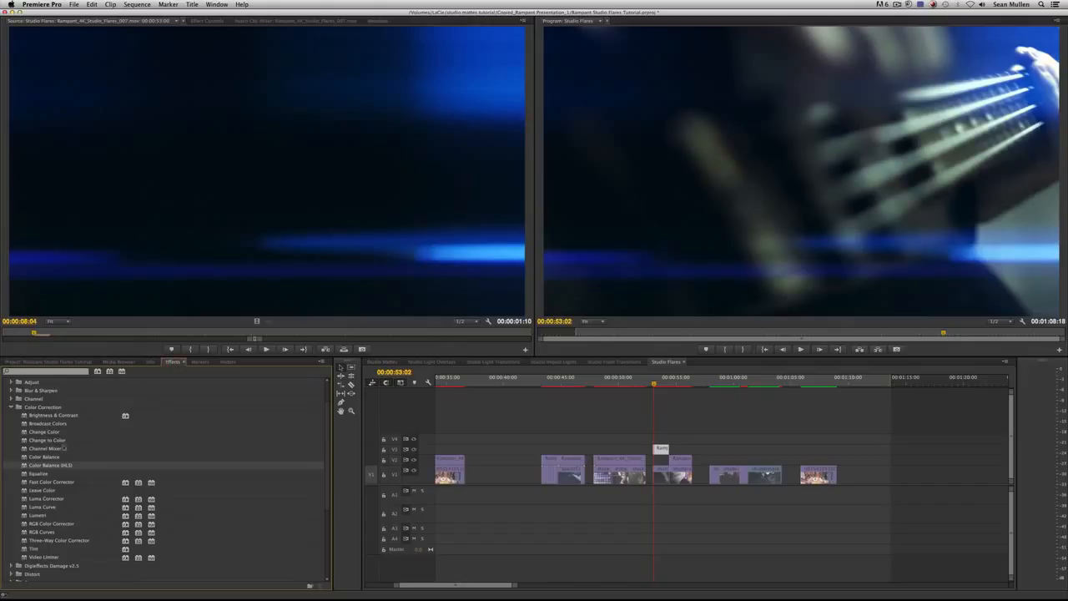
click(11, 407)
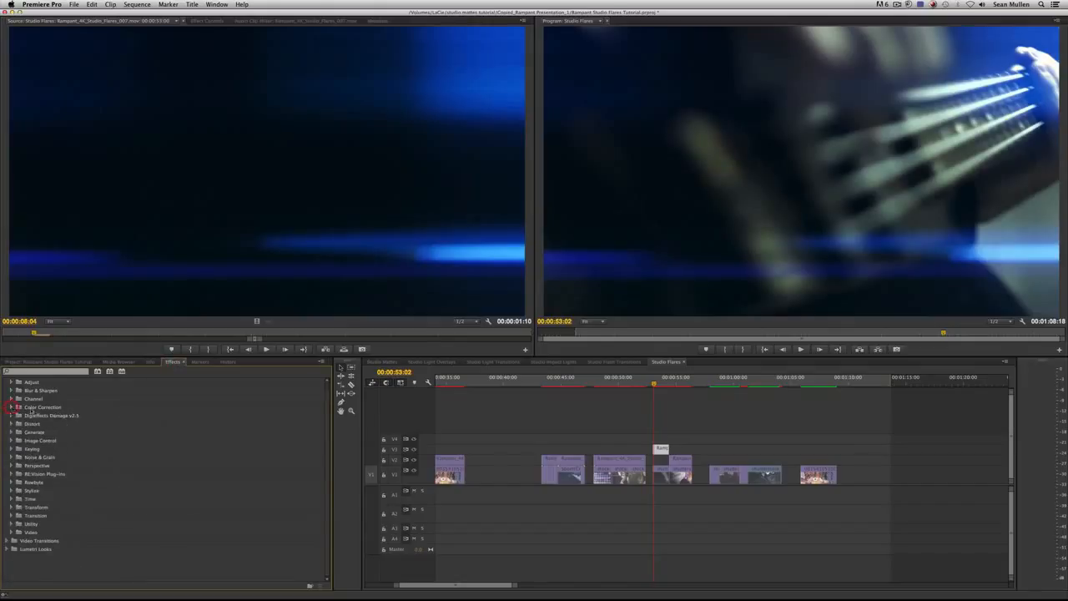
click(11, 406)
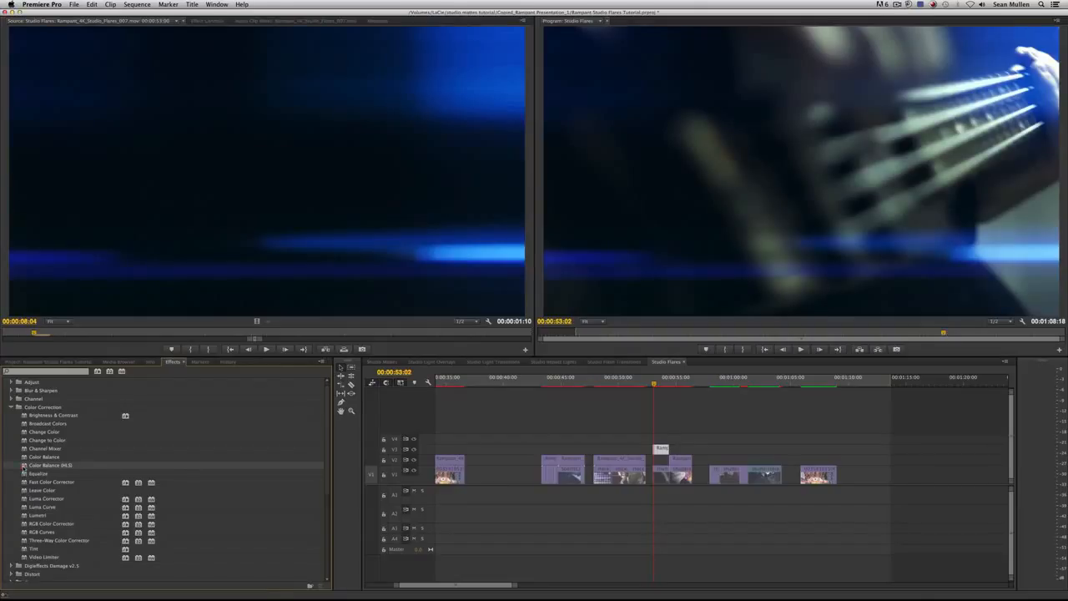
click(662, 449)
click(207, 20)
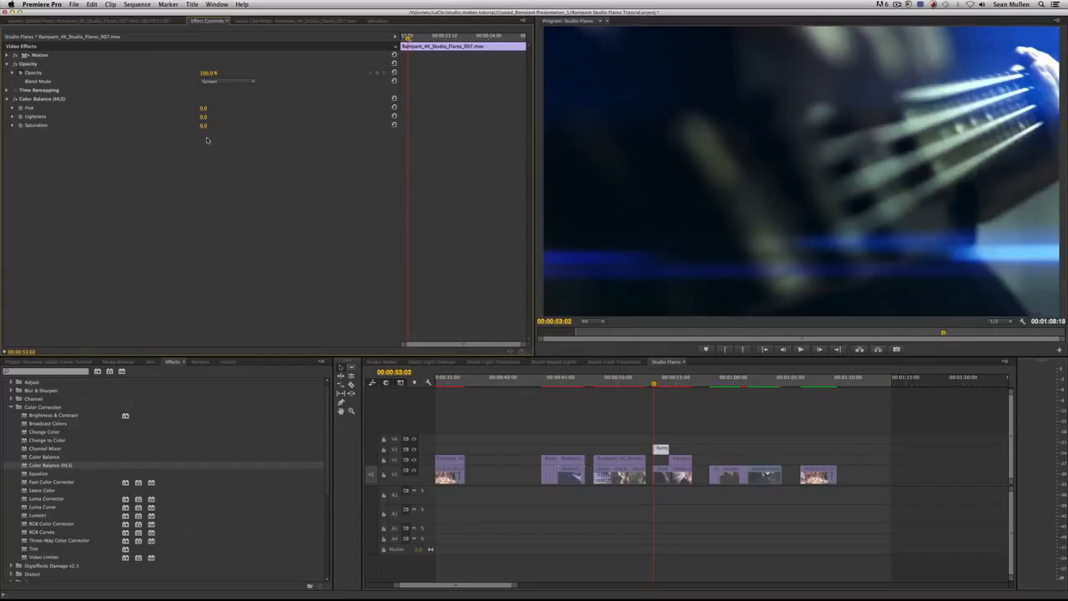
- Set the guitar flare's Color Balance saturation to -43, hue to 245° and lightness to 5, and play back the shot
drag(203, 126, 142, 126)
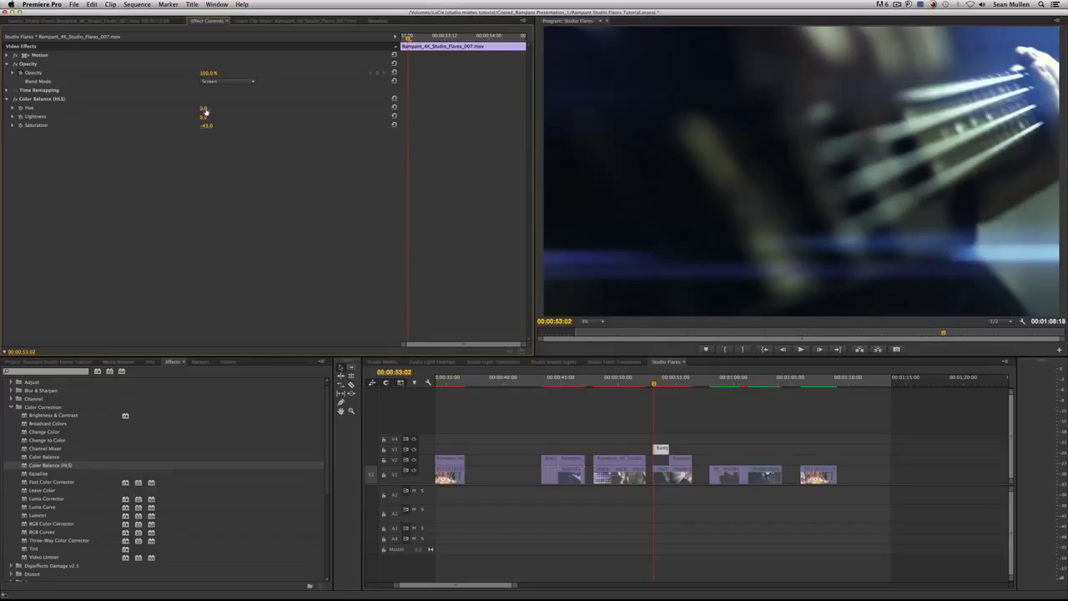
drag(205, 108, 277, 107)
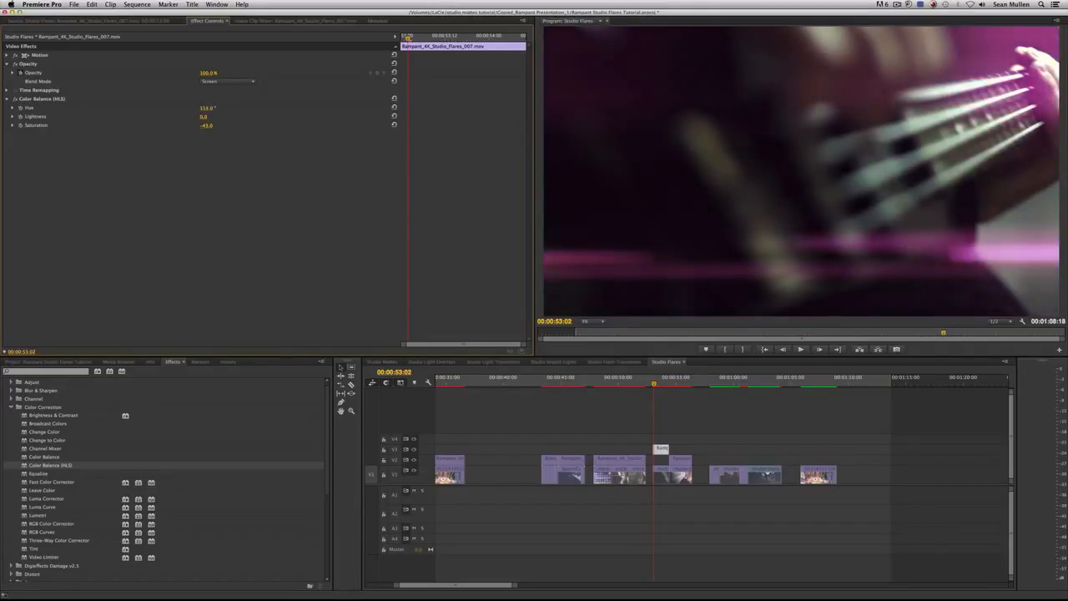
drag(206, 108, 234, 107)
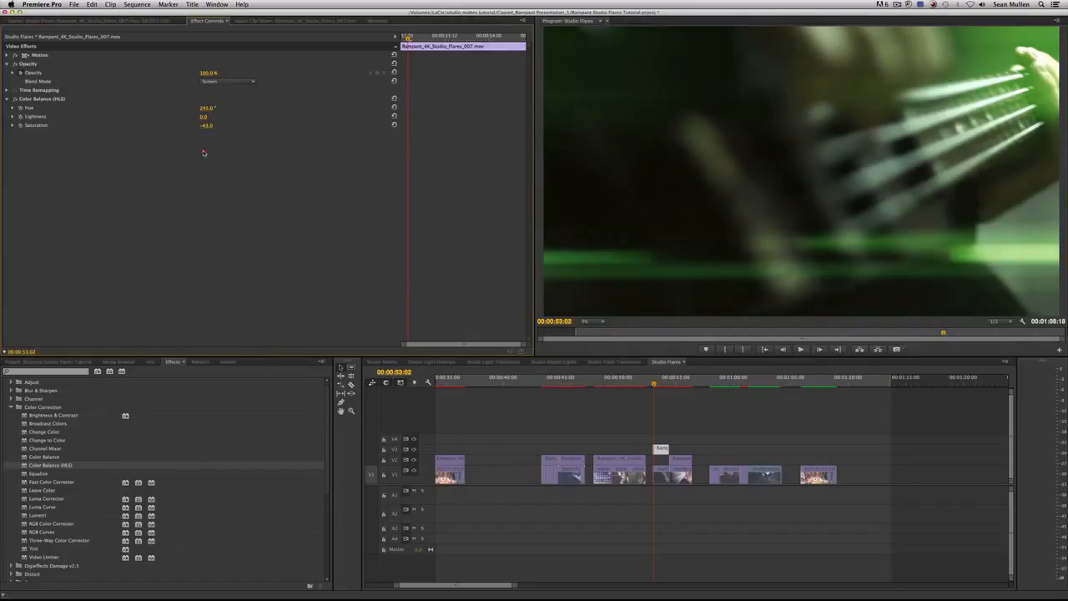
mouse_move(206, 116)
mouse_down()
mouse_move(187, 116)
mouse_move(224, 116)
mouse_up()
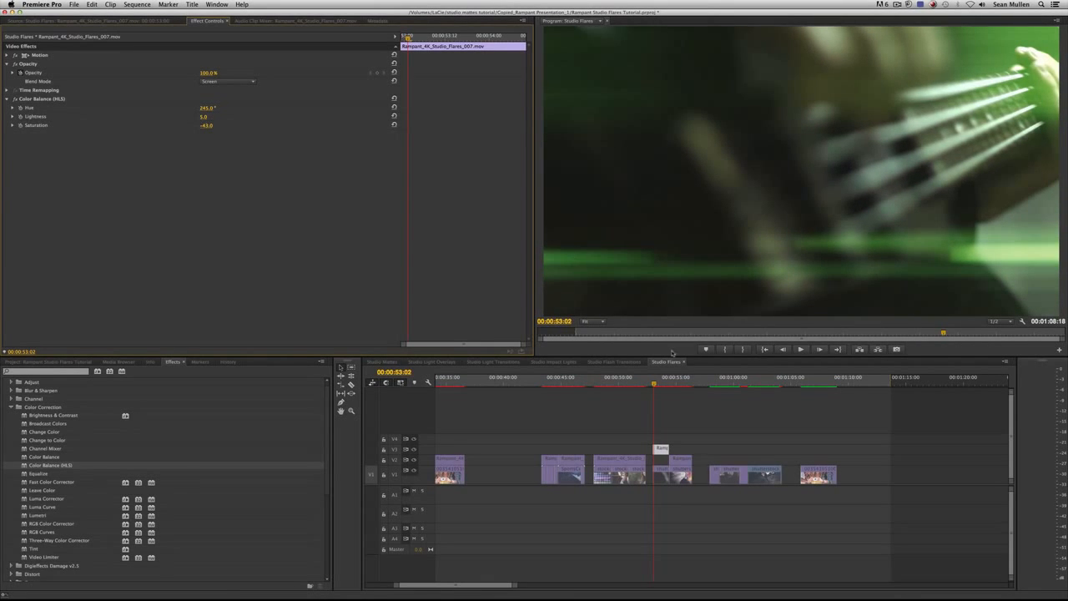
key(space)
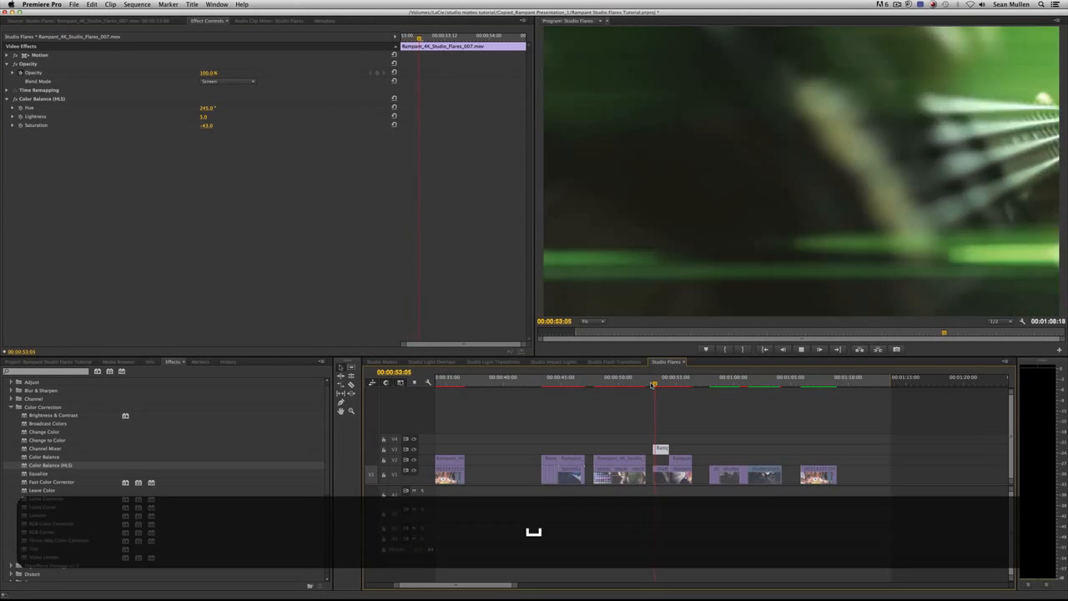
key(space)
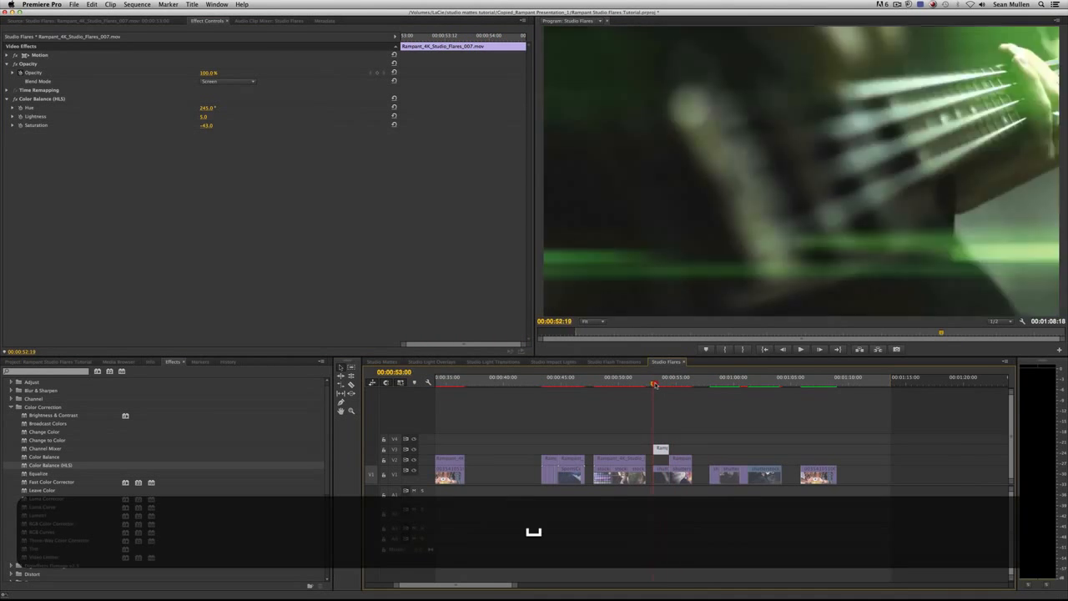
- Reduce the guitar flare's Color Balance saturation to -94 and play back the shot
drag(655, 383, 659, 384)
drag(209, 130, 208, 130)
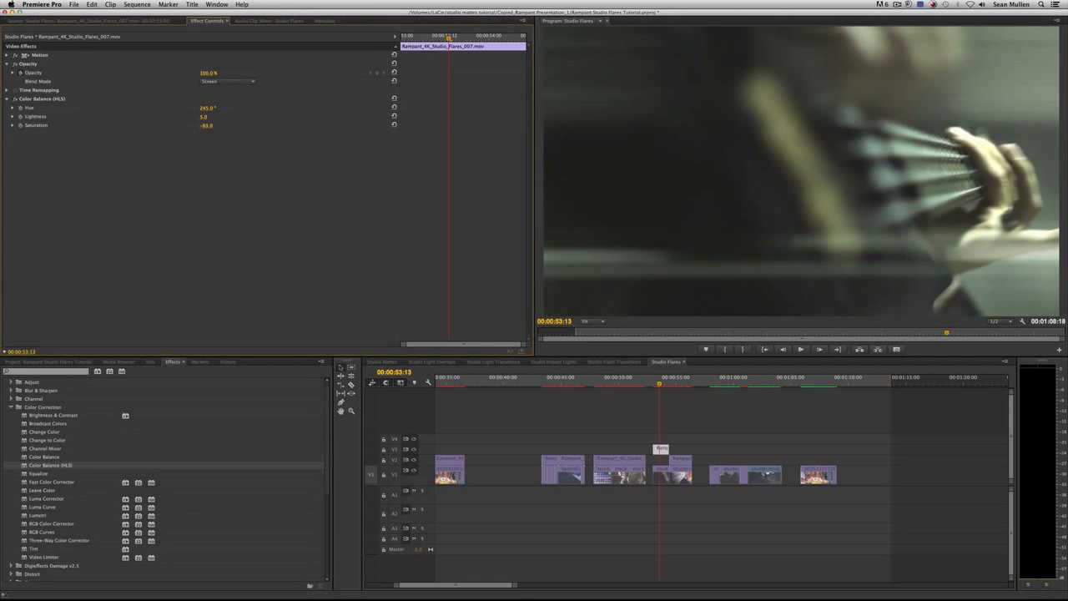
drag(206, 125, 201, 126)
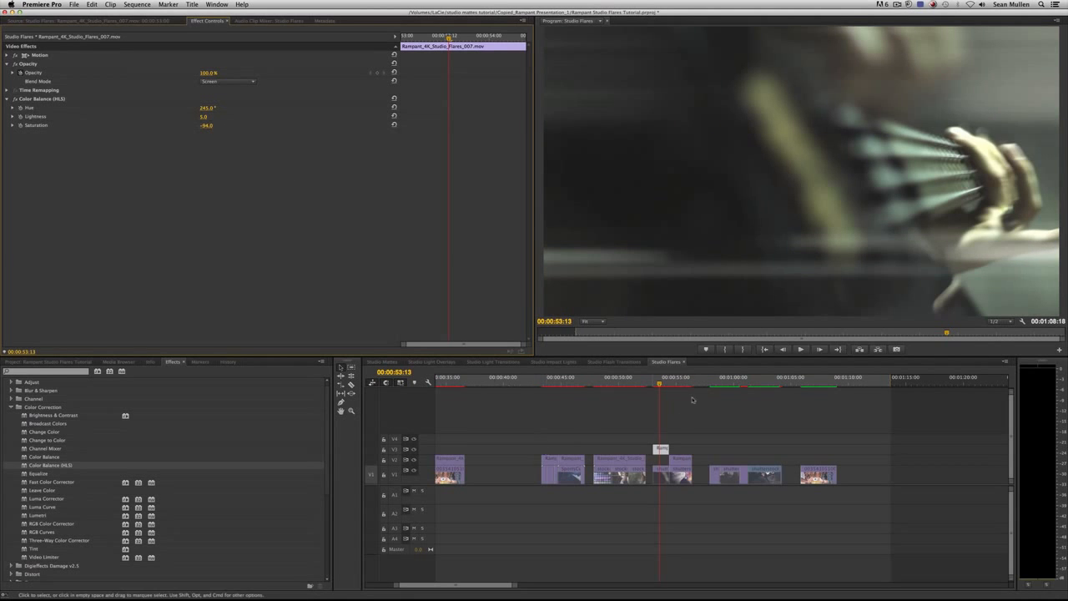
key(space)
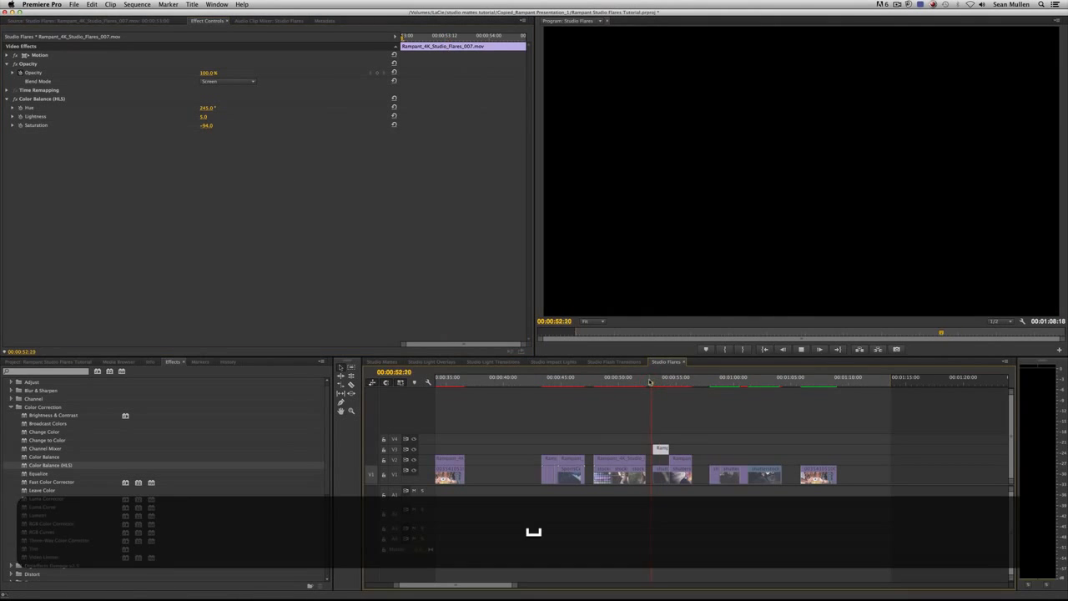
key(space)
click(650, 381)
click(645, 381)
key(space)
key(space)
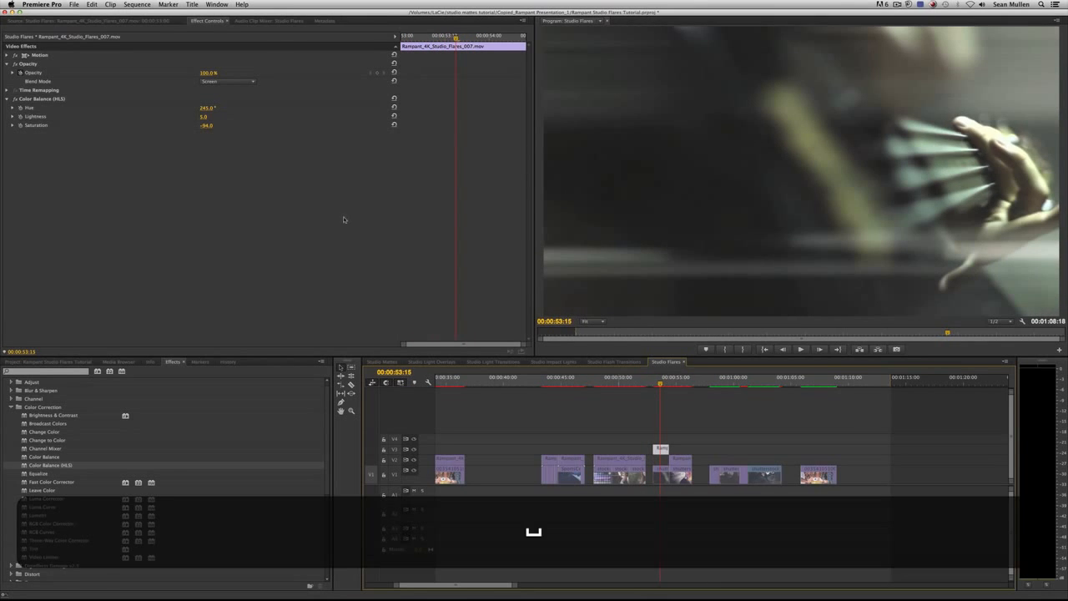
- Remove Color Balance (HLS) from the guitar flare and play back through the cut to the singer
click(38, 98)
key(BackSpace)
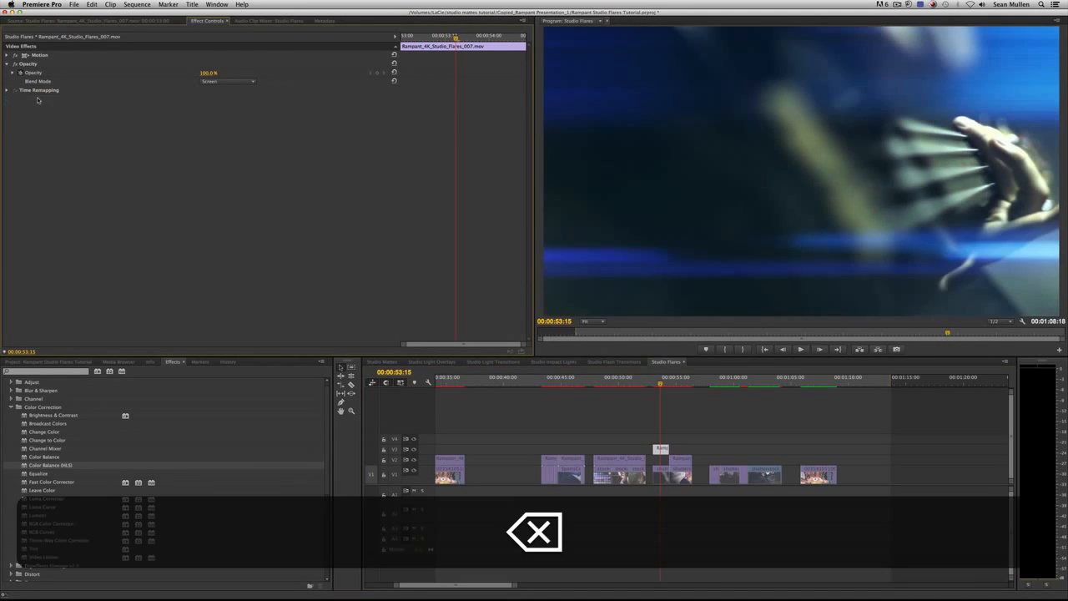
click(649, 381)
key(space)
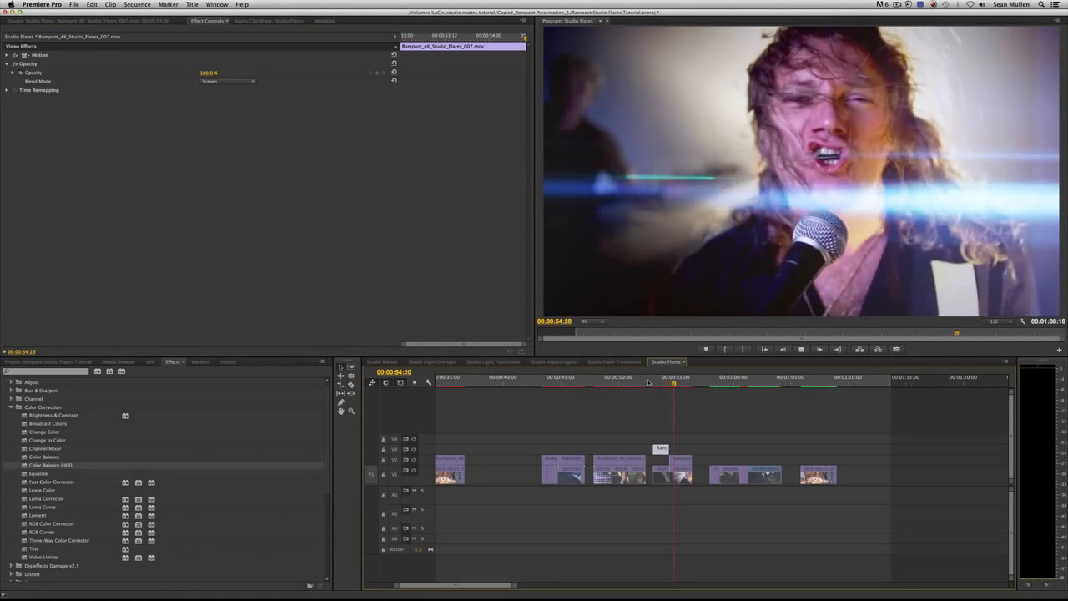
key(space)
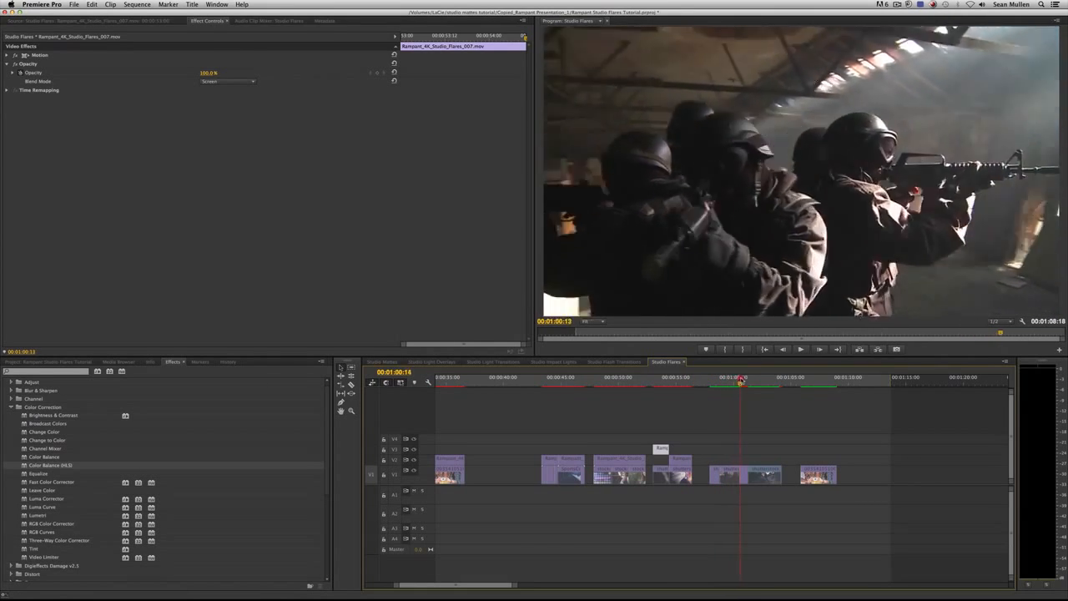
- Play back the soldier shots from the start of their section
click(708, 381)
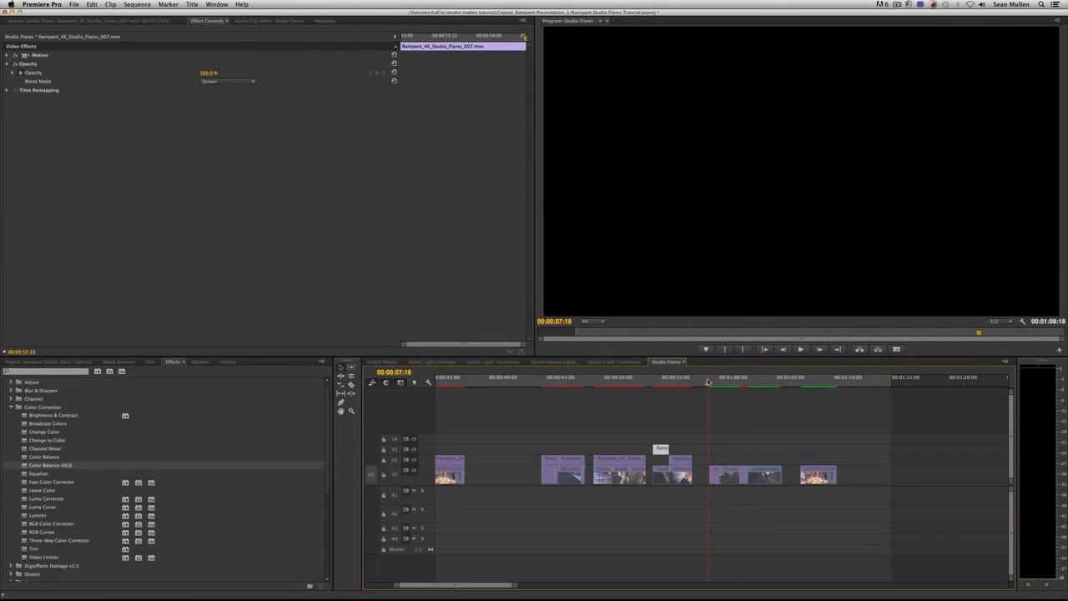
key(space)
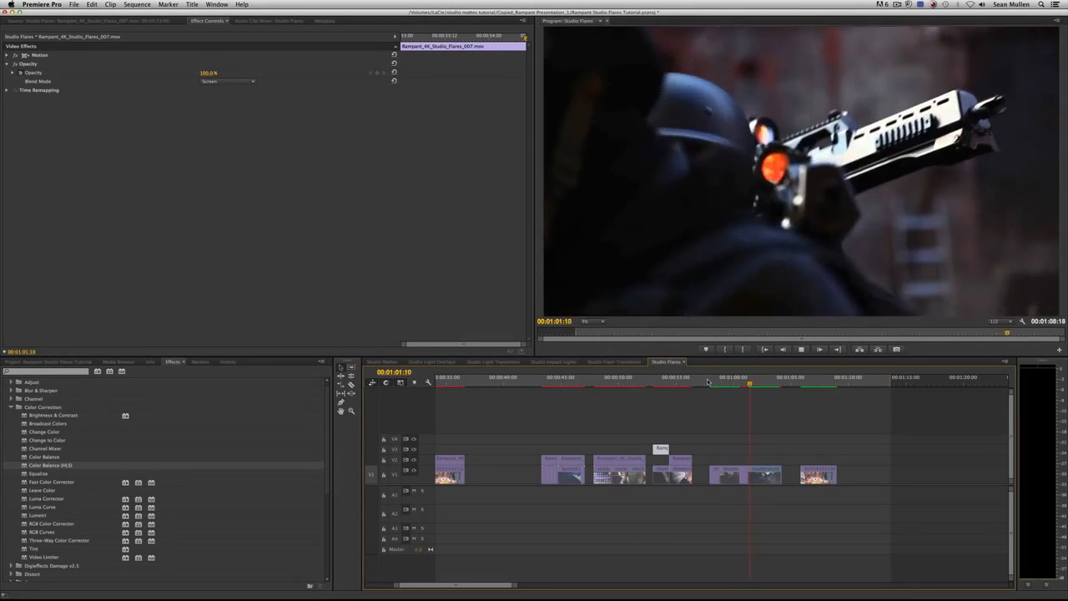
key(space)
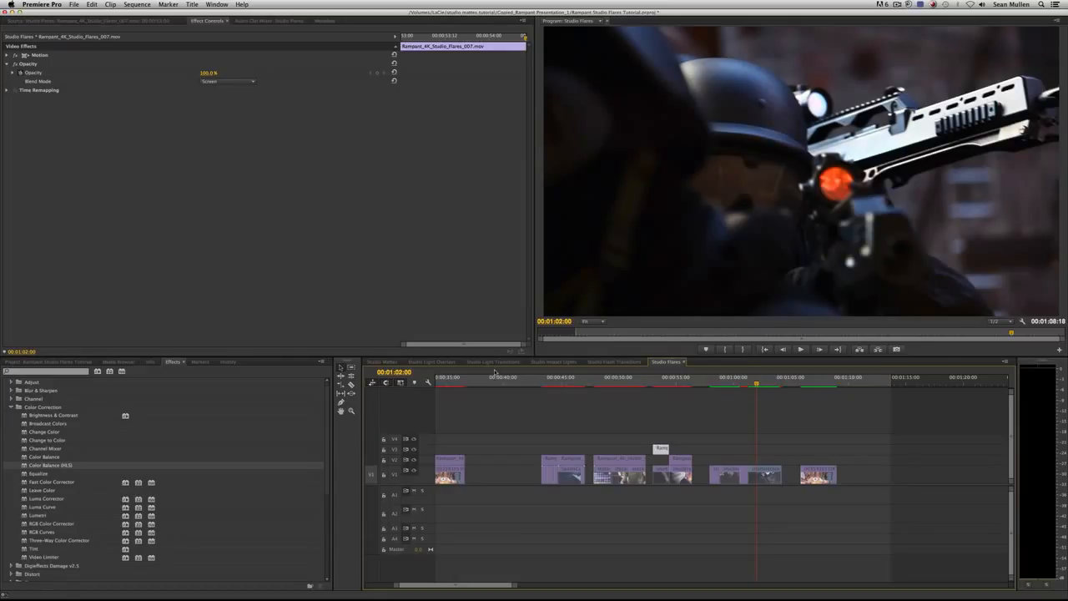
- Place Rampant_4K_Studio_Flares_031.mov on V2 over the soldier shots, paste the Screen blend onto it, and play back the section
click(51, 363)
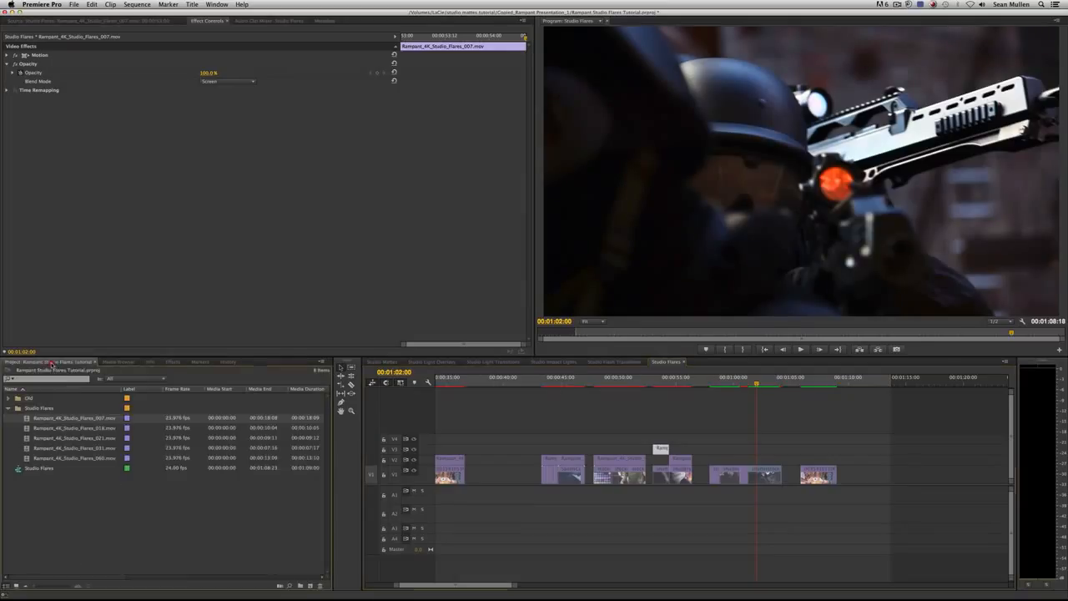
double_click(90, 451)
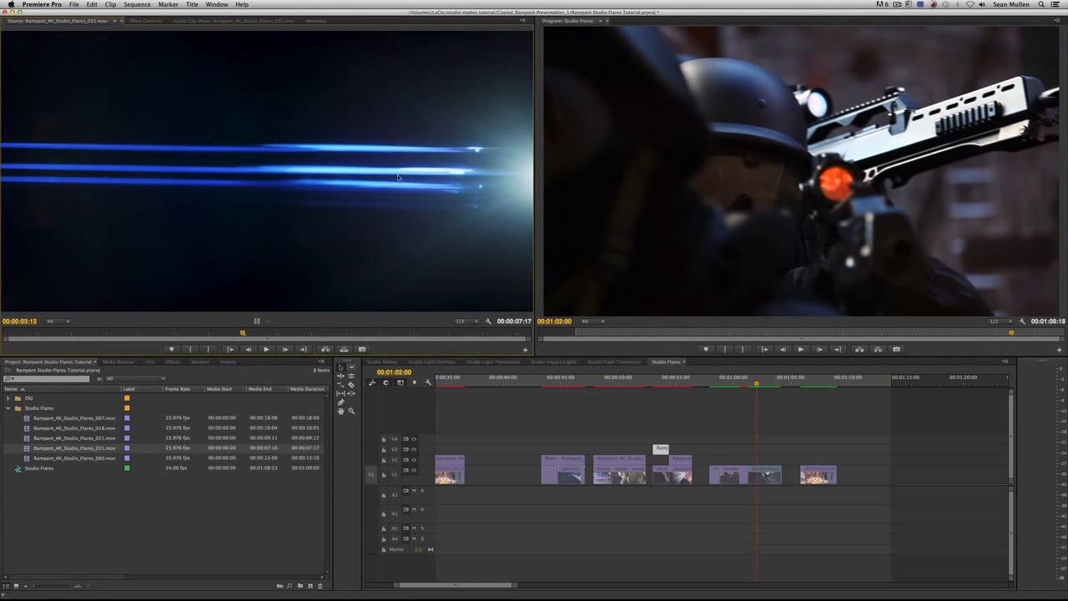
drag(926, 378, 726, 459)
key(cmd+v)
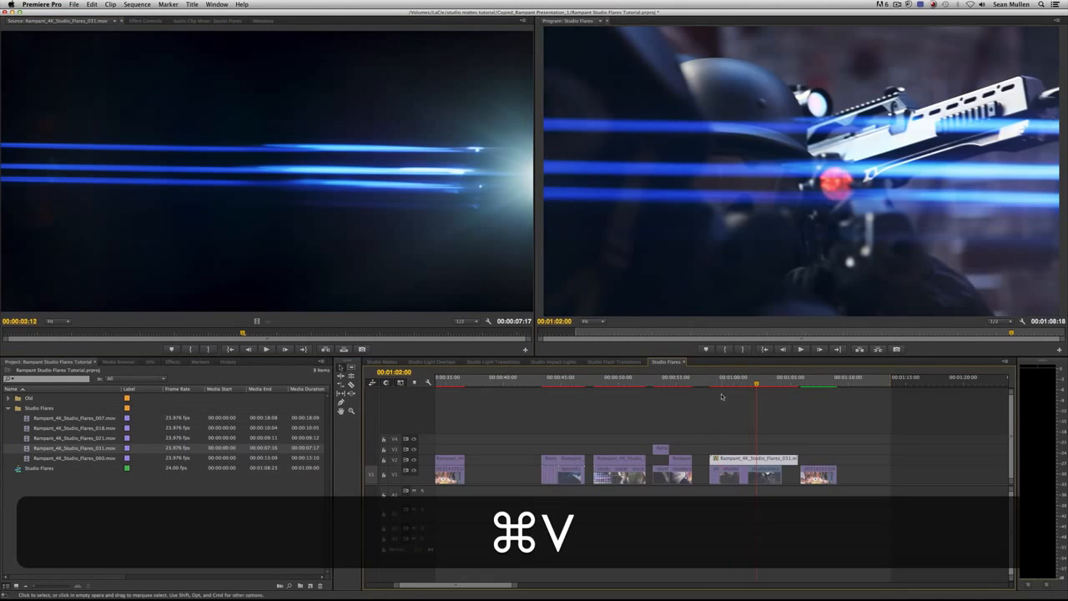
drag(721, 382, 723, 381)
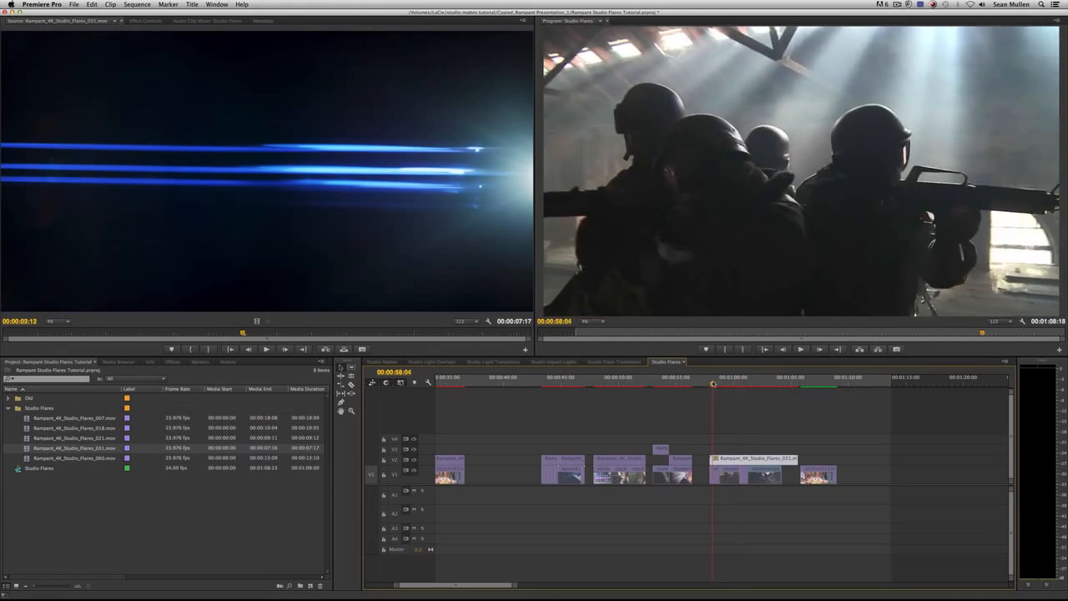
key(space)
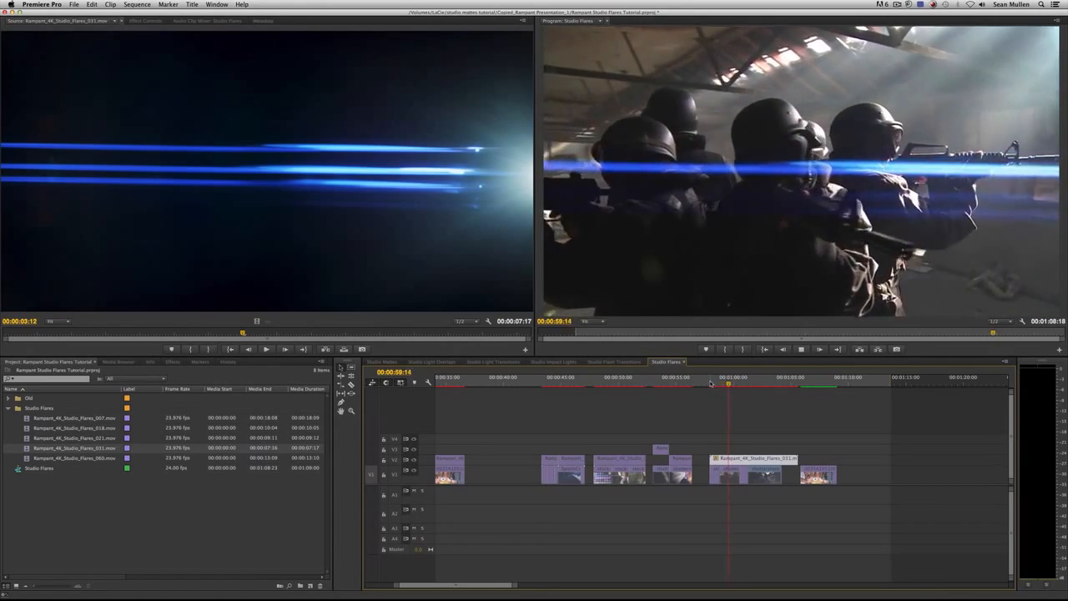
key(space)
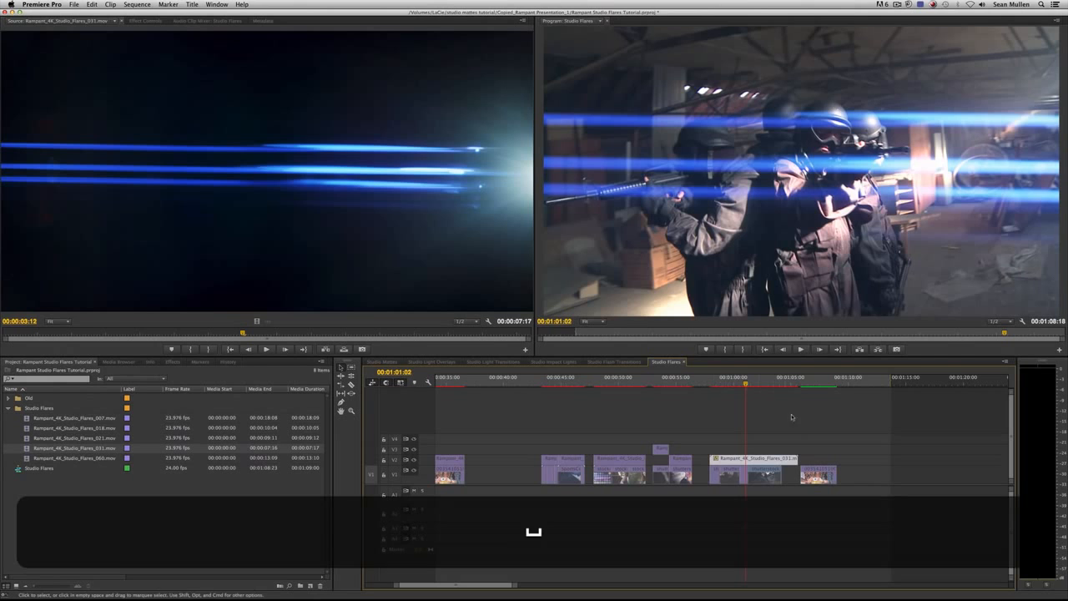
- Trim the end of the Flares_031 clip to the end of the soldier group shot and play back the section
drag(799, 457, 747, 454)
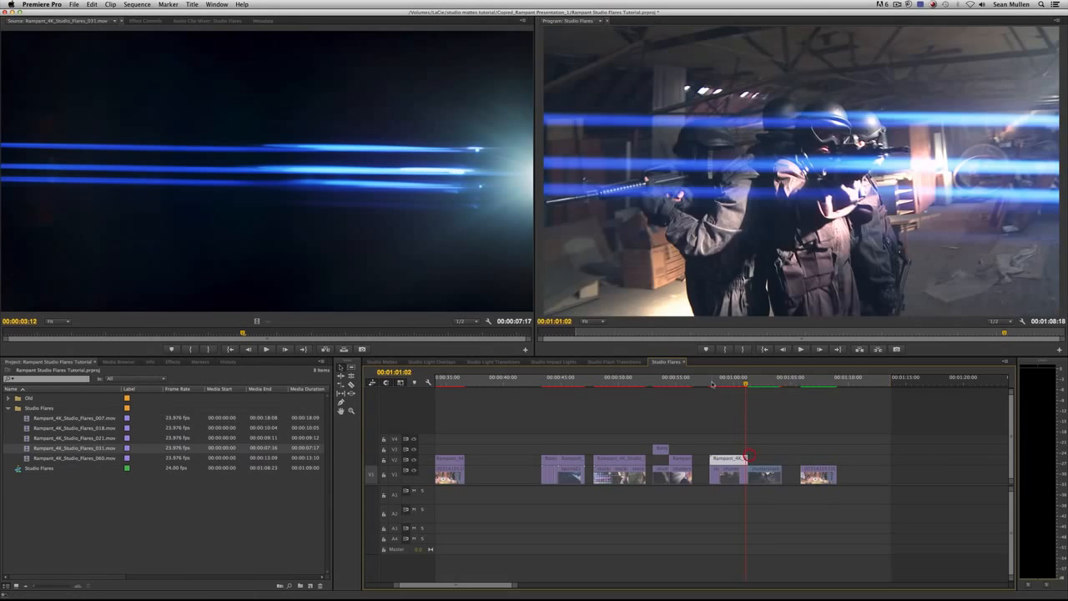
click(712, 384)
key(space)
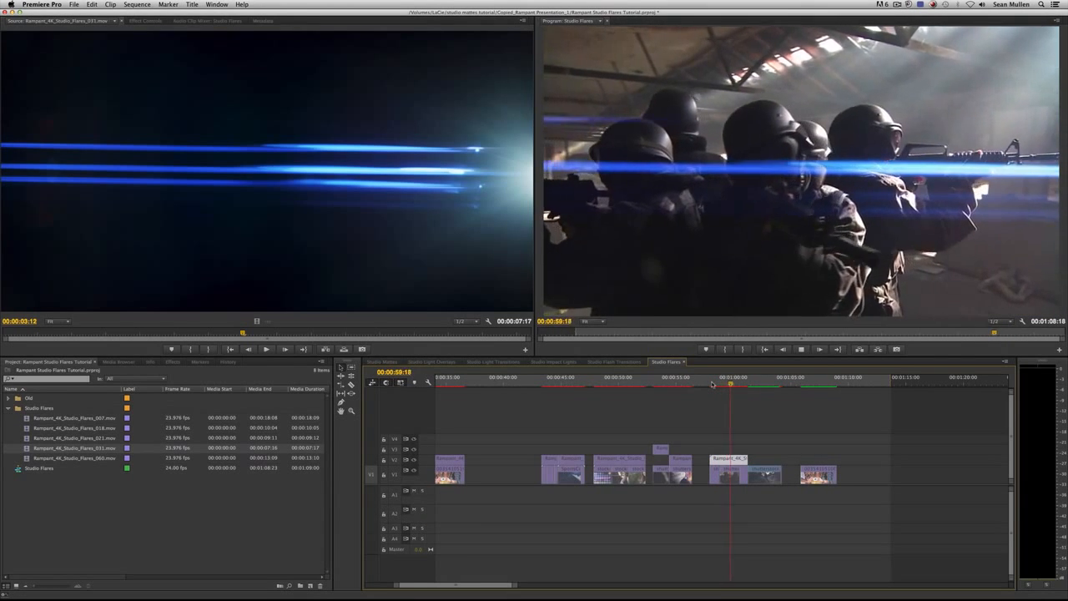
key(space)
drag(713, 384, 731, 384)
- Move the soldier group's flare down to a vertical Position of 868 and play back the shot
double_click(728, 461)
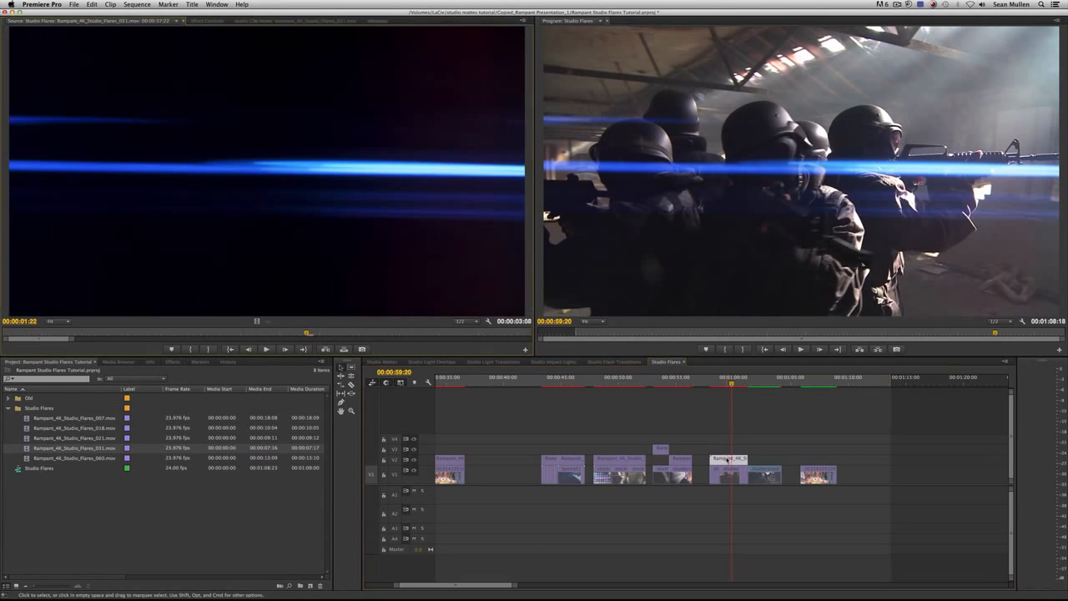
click(215, 20)
click(6, 55)
drag(227, 63, 455, 64)
click(712, 382)
key(space)
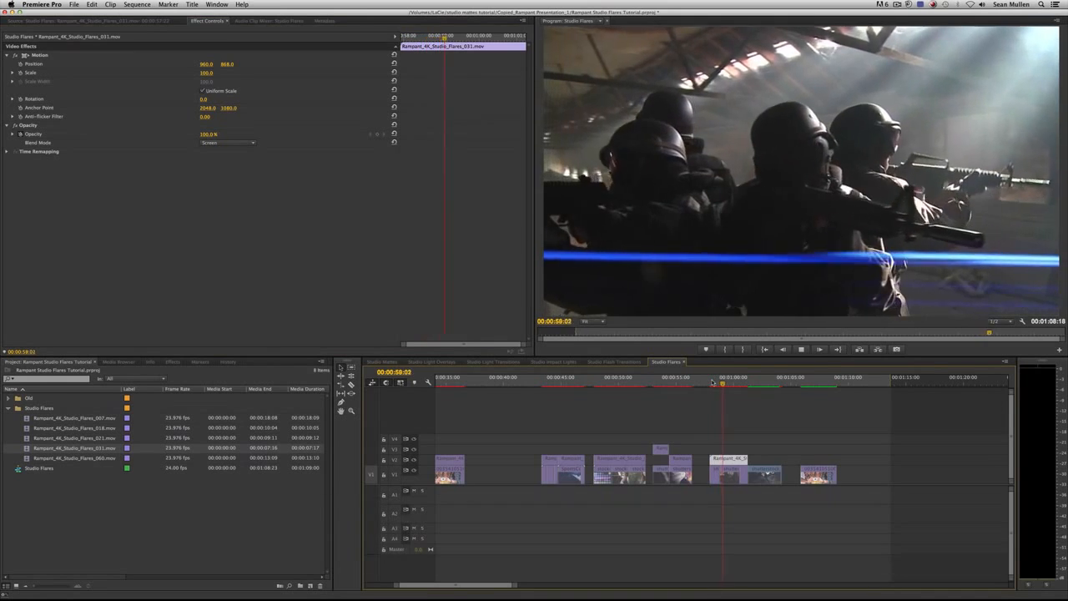
key(space)
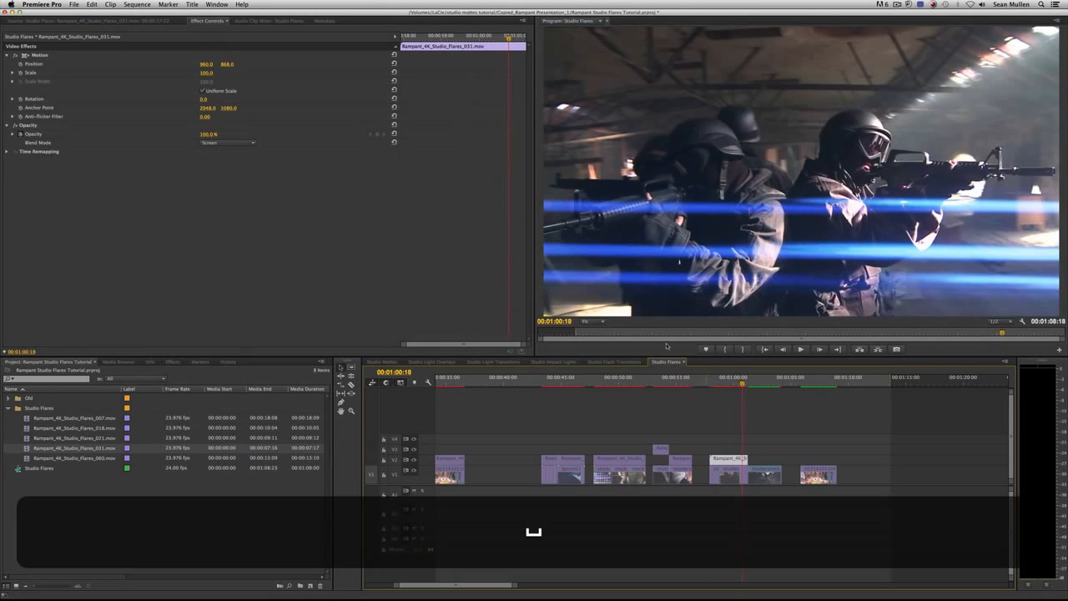
- Raise the soldier group's flare to a vertical Position of 330 and play back the shot
drag(227, 64, 227, 64)
click(710, 382)
key(space)
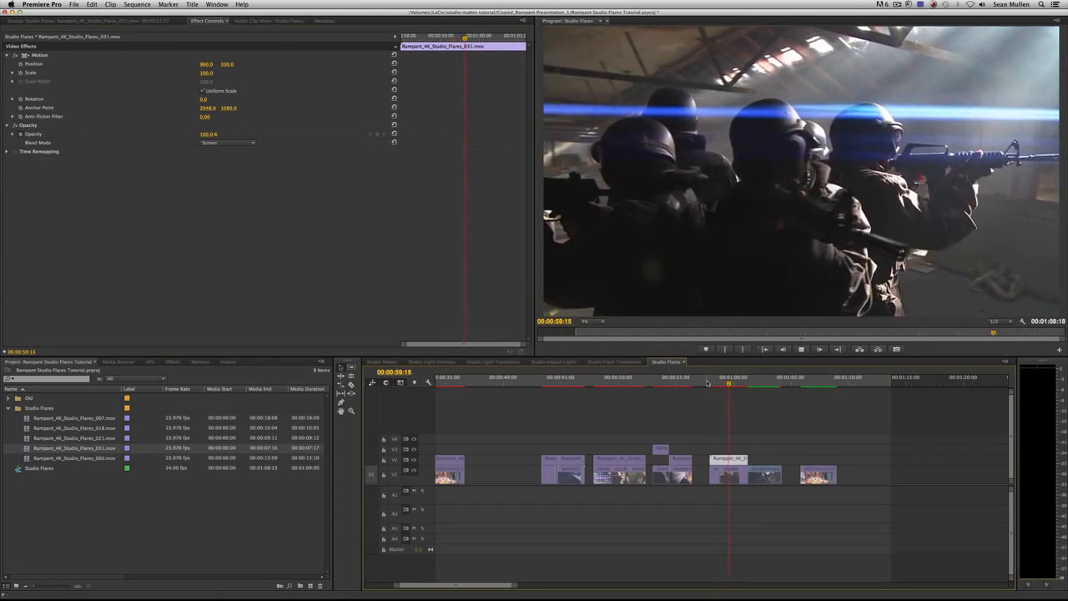
key(space)
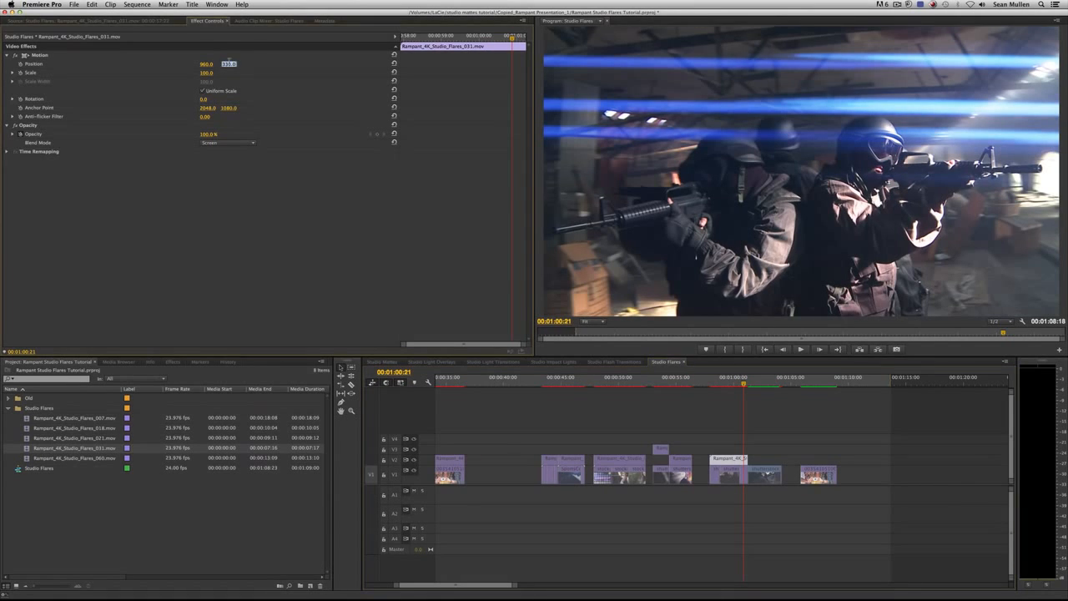
- Set the soldier flare's vertical Position to 540, reduce its Scale to 71, and play back the shot
click(227, 64)
text(540)
click(234, 196)
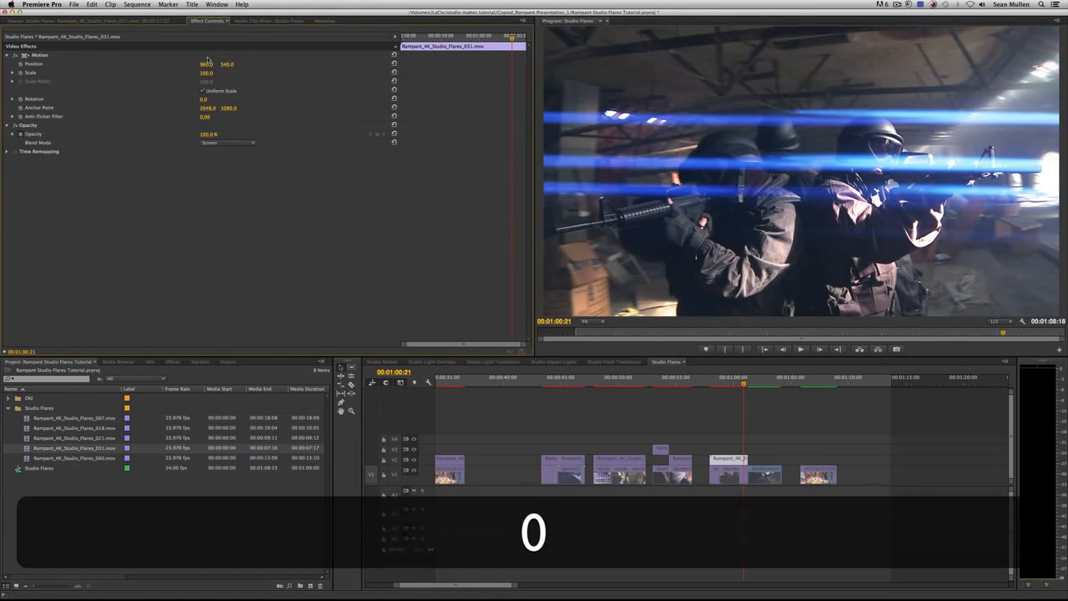
drag(206, 73, 179, 72)
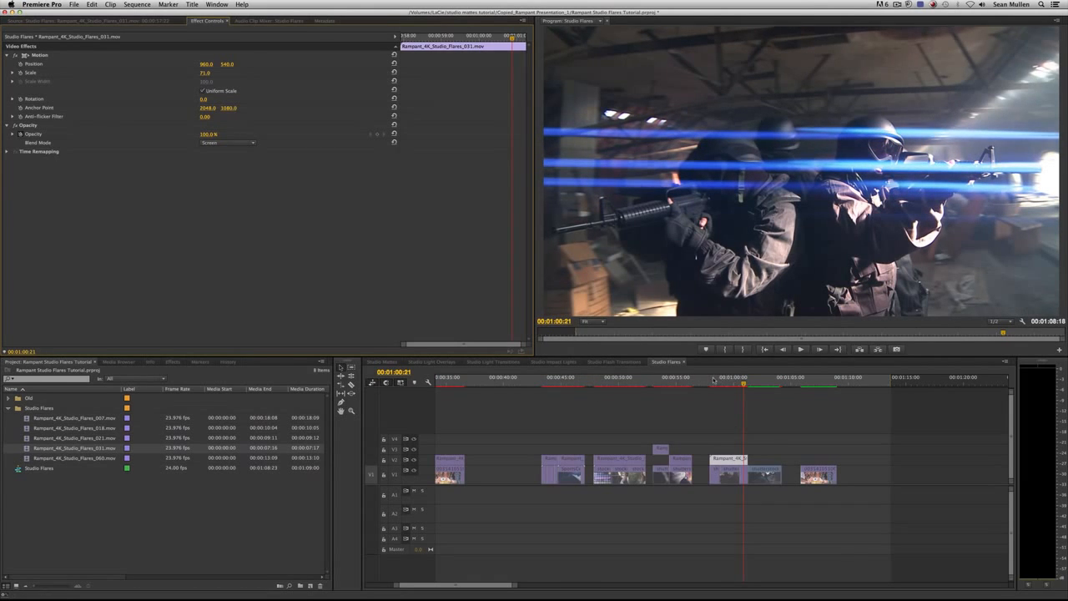
key(space)
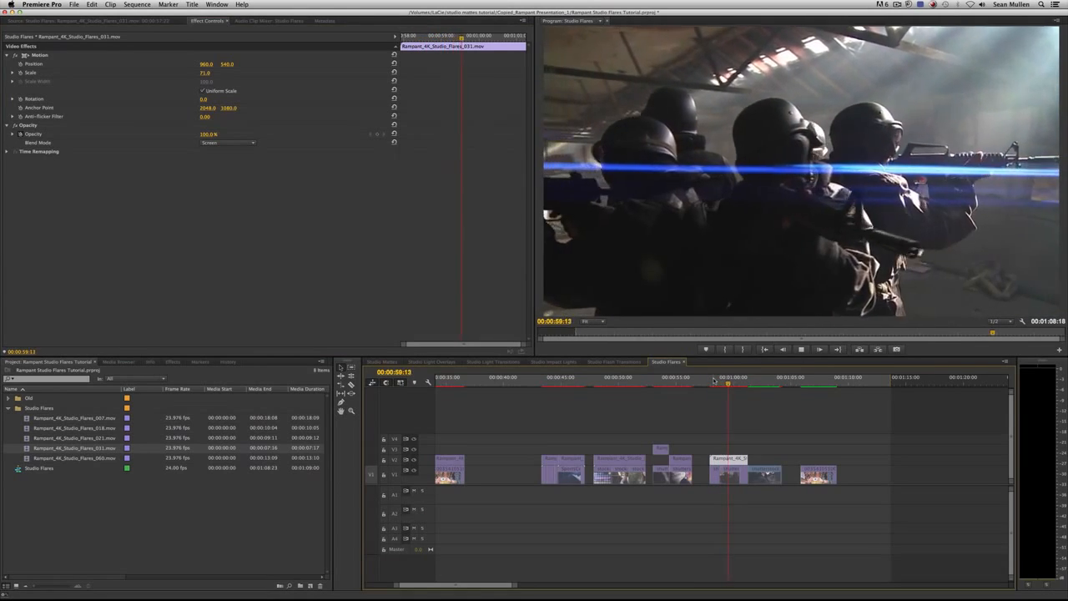
key(space)
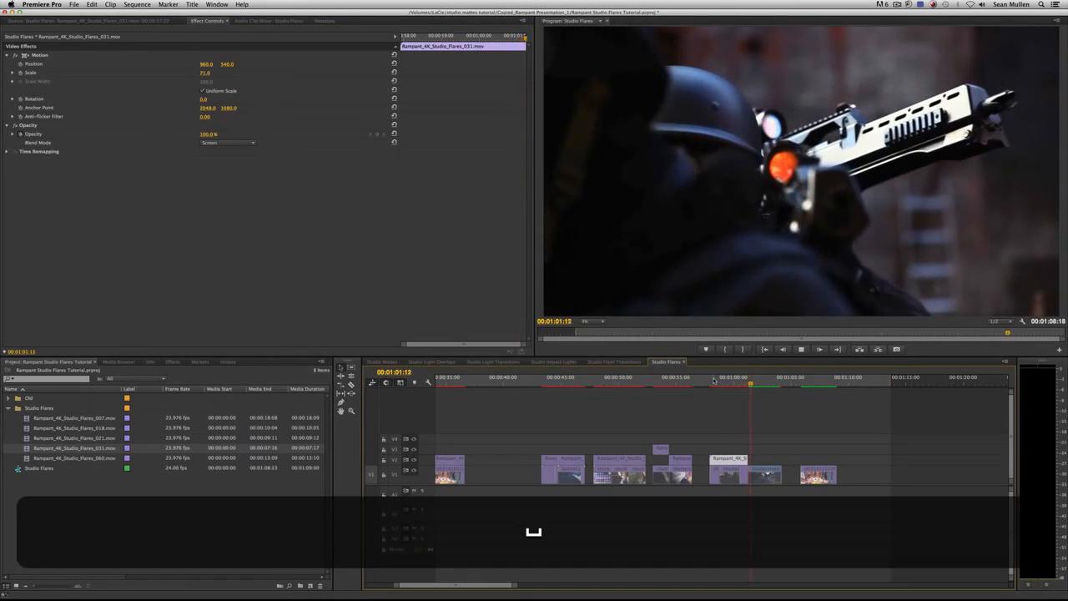
key(space)
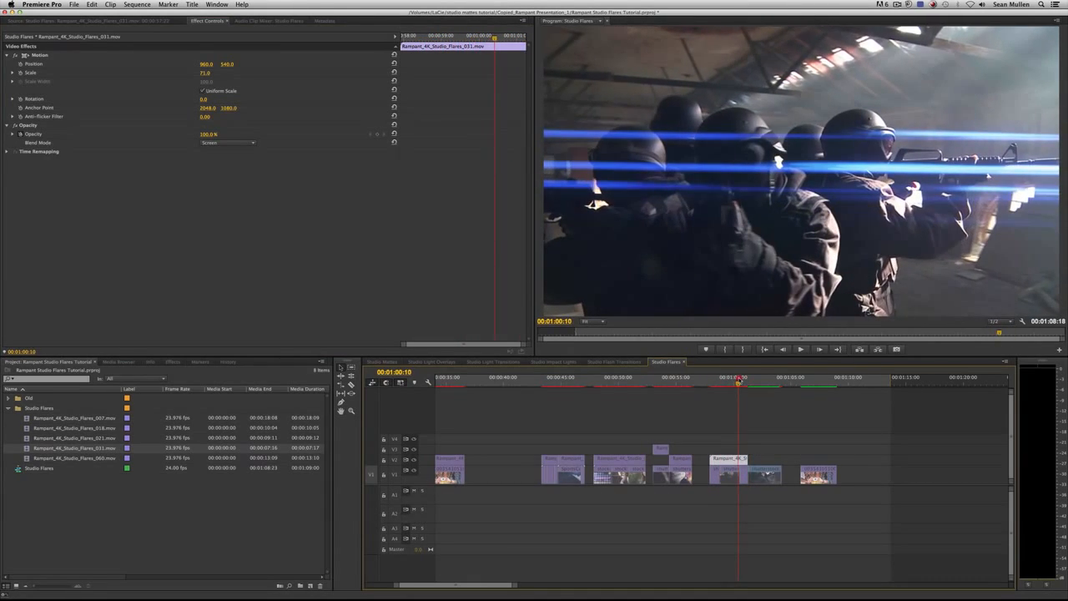
drag(738, 379, 719, 382)
key(space)
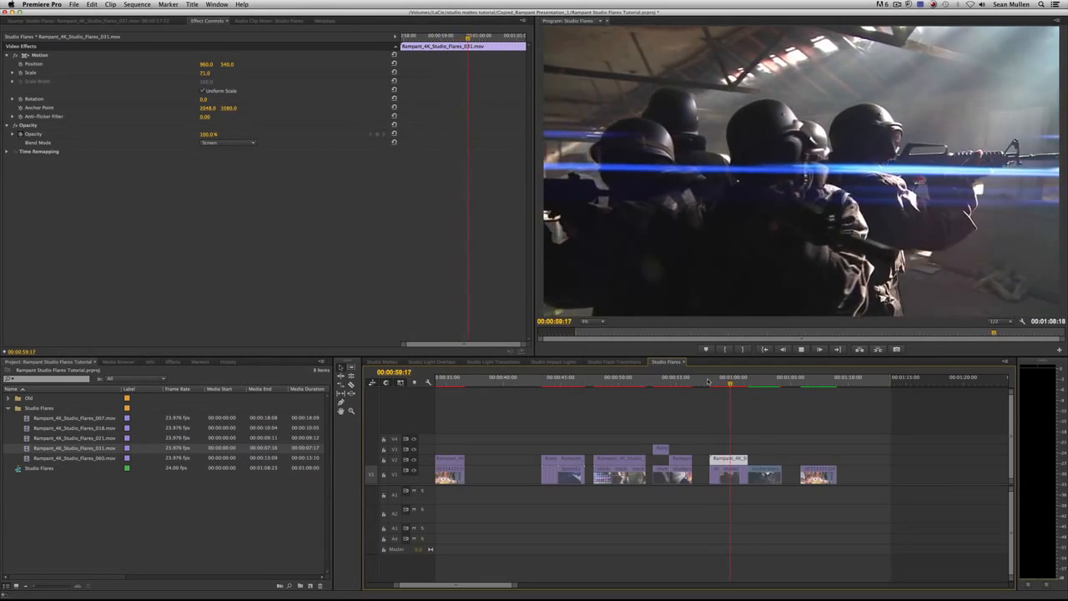
key(space)
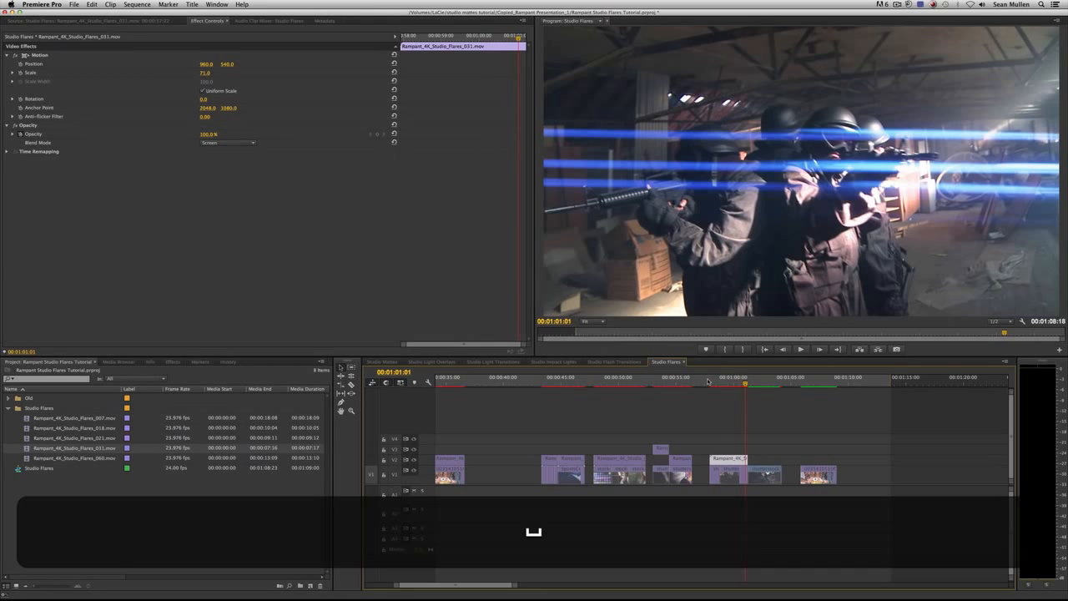
- Preview Rampant_4K_Studio_Flares_021.mov, mark in and out points, and place the range on V2 over the rifle close-up
drag(746, 382, 761, 379)
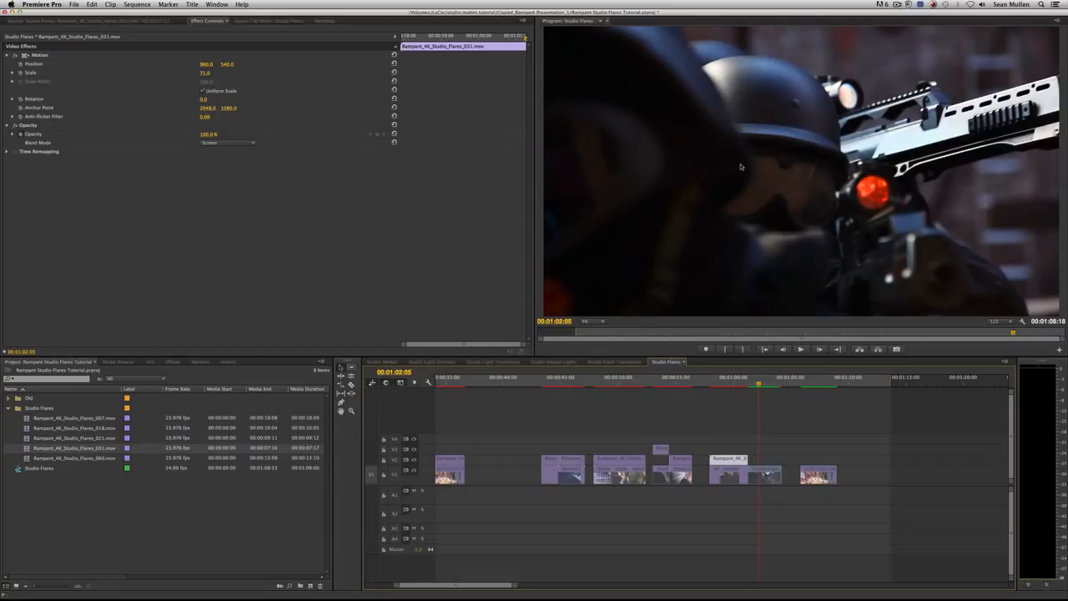
double_click(79, 438)
drag(30, 334, 170, 338)
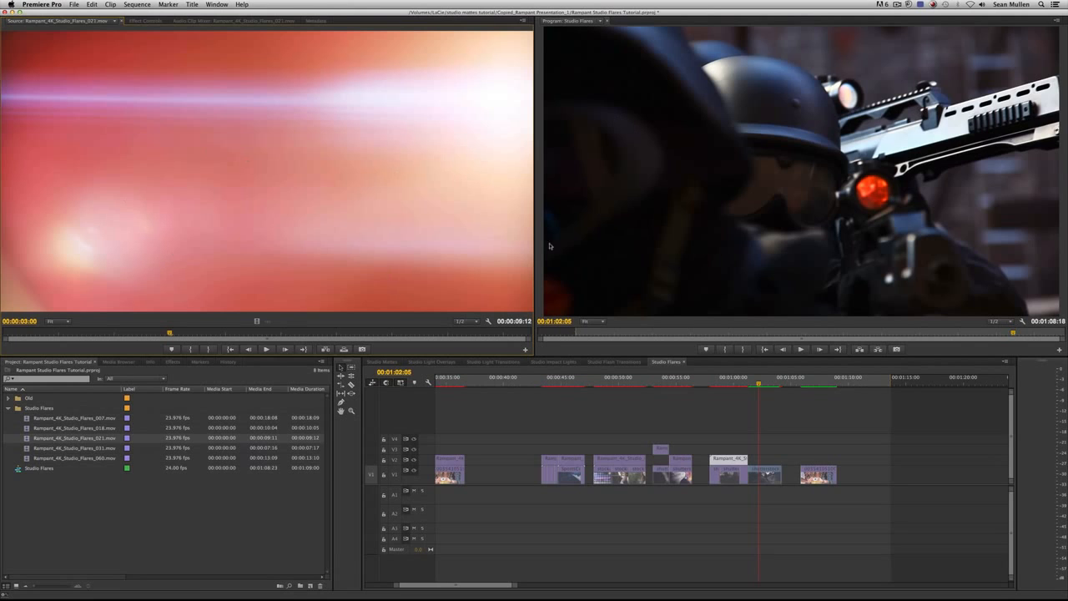
drag(178, 335, 256, 334)
click(190, 348)
click(205, 350)
drag(229, 185, 782, 457)
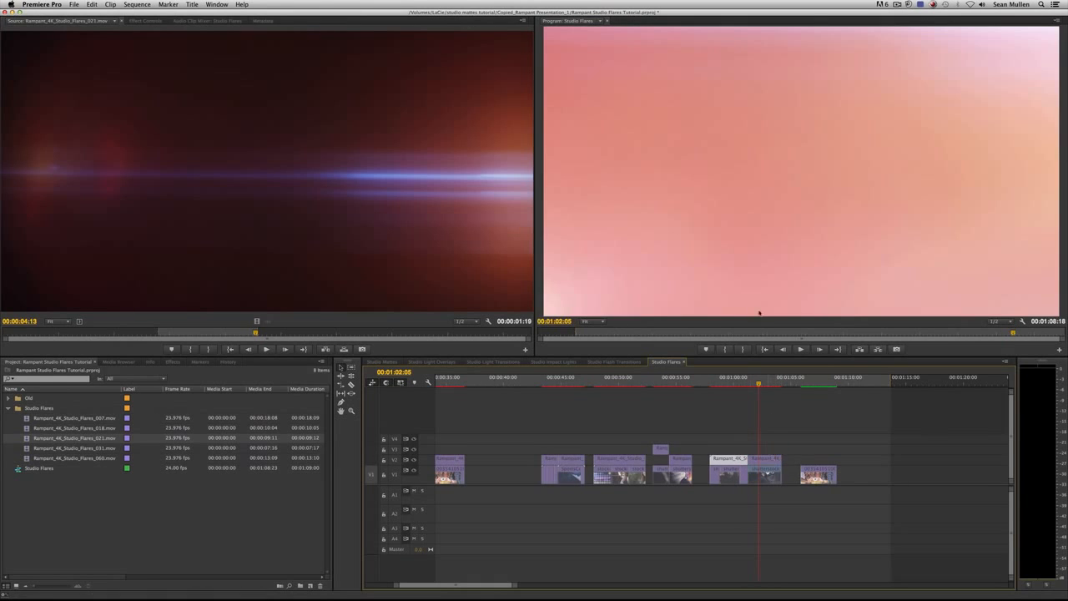
- Paste the Screen blend onto the Flares_021 clip over the rifle close-up and play back across the preceding cut
drag(757, 382, 770, 382)
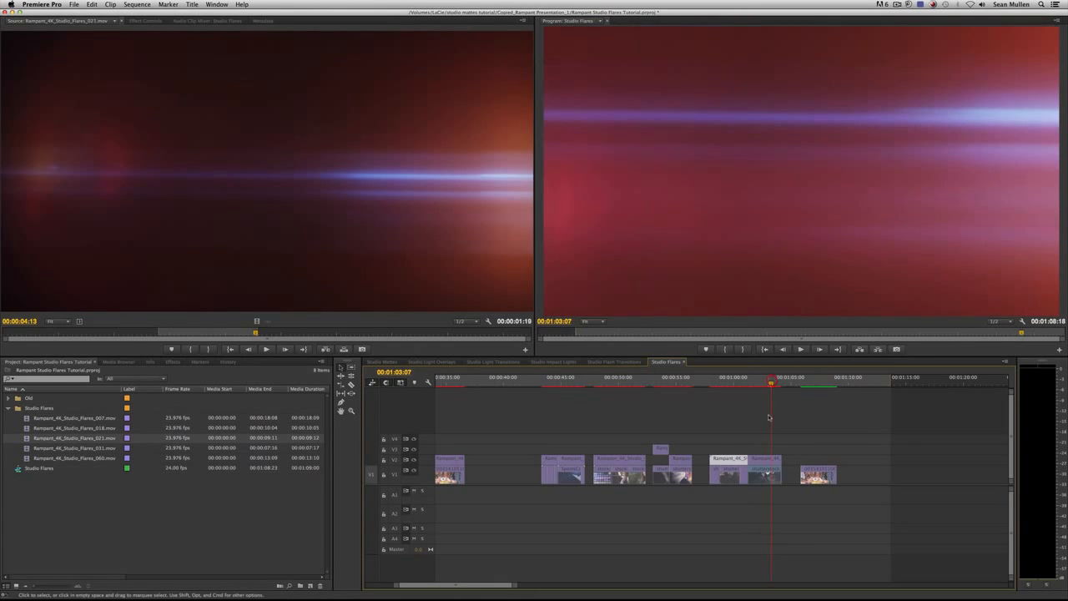
click(764, 461)
key(super+v)
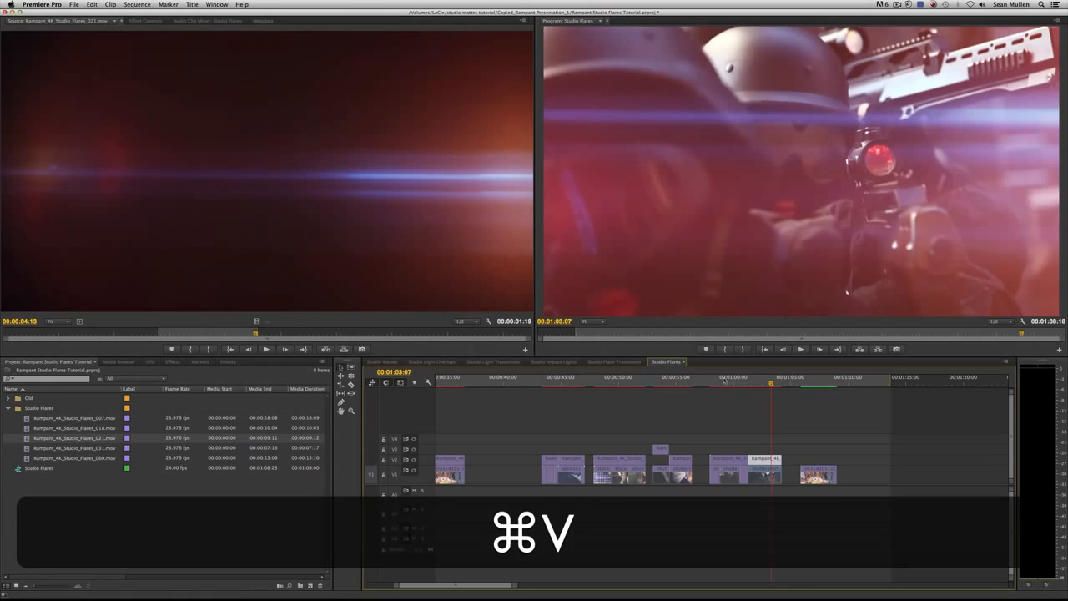
drag(723, 380, 739, 381)
key(space)
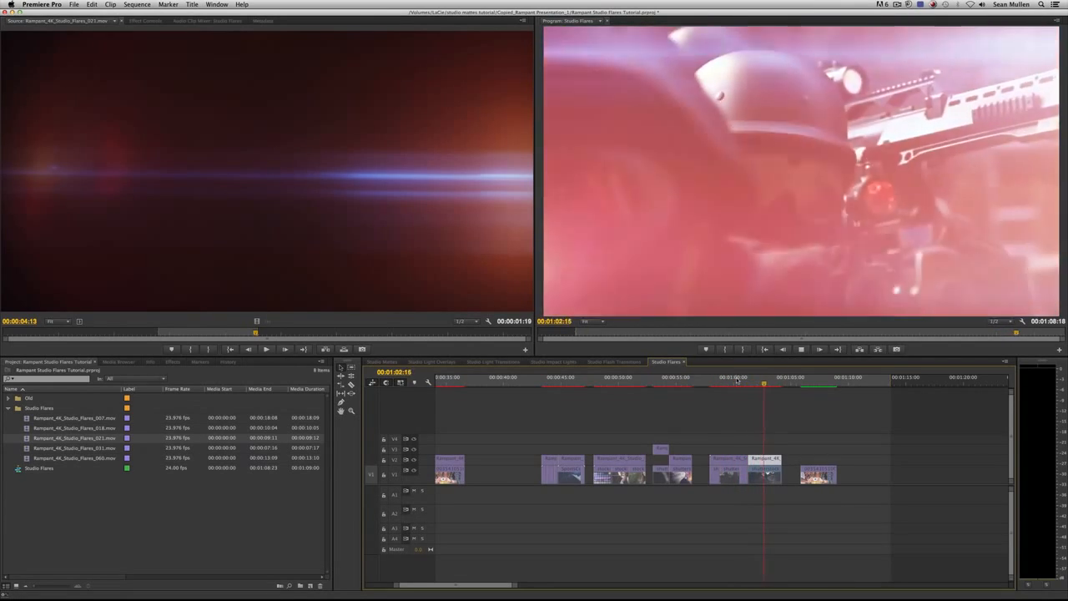
key(space)
- Scrub and replay the rifle close-up to examine how the flare interacts with the helmet and scope
drag(759, 378, 767, 378)
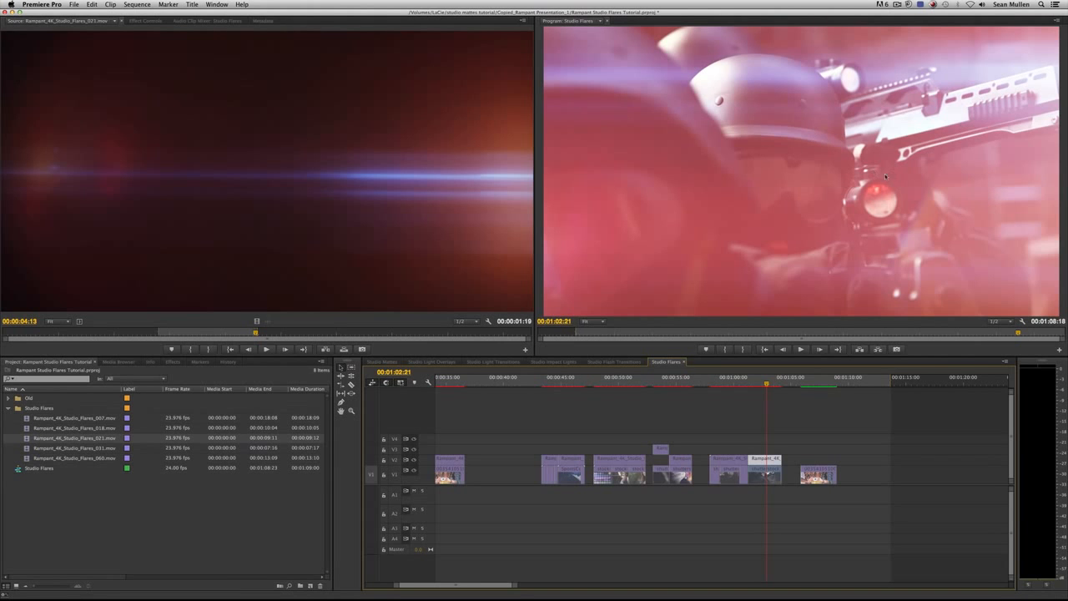
click(744, 380)
key(space)
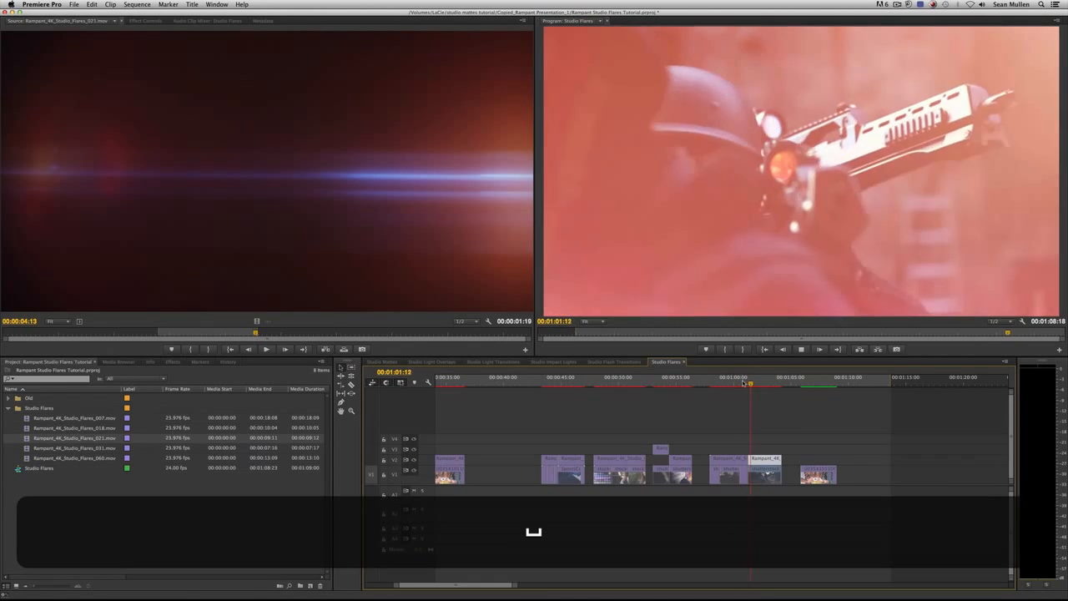
key(space)
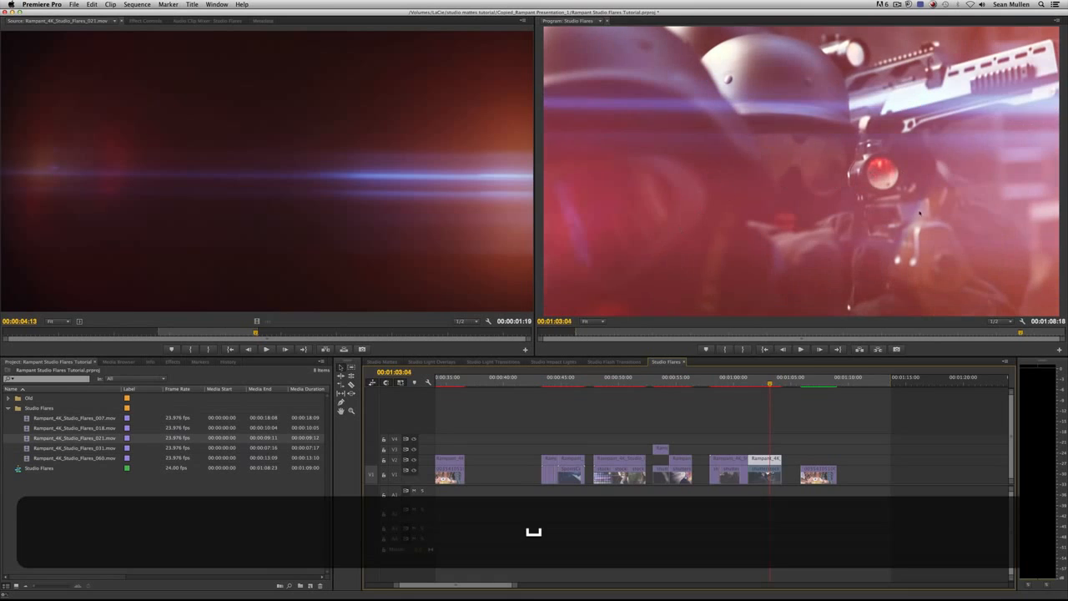
click(757, 381)
click(765, 380)
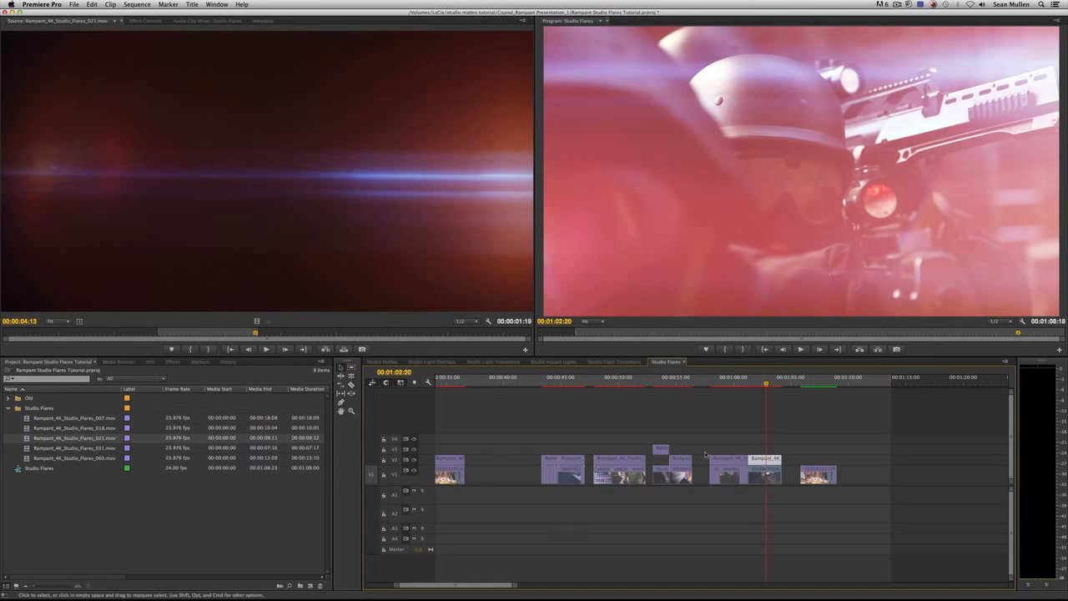
- Toggle the visibility of track V2 repeatedly to compare the rifle close-up with and without its flare
click(412, 460)
click(412, 461)
click(412, 461)
click(412, 460)
click(413, 461)
click(412, 461)
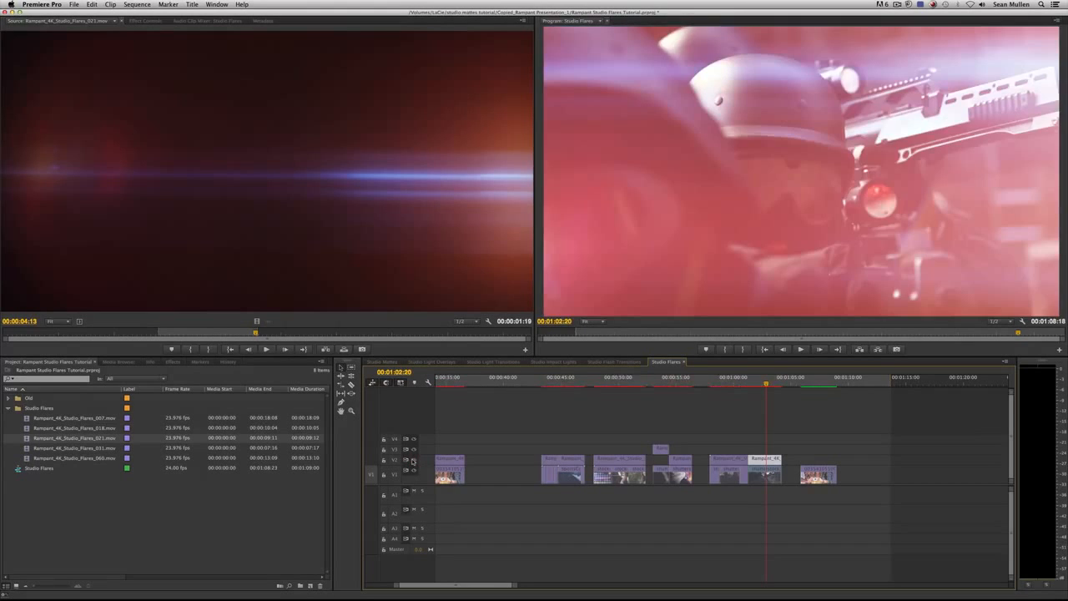
click(412, 461)
click(412, 461)
- Reduce the Scale of the Flares_021 clip to 53 and play back the rifle close-up
double_click(769, 461)
click(197, 22)
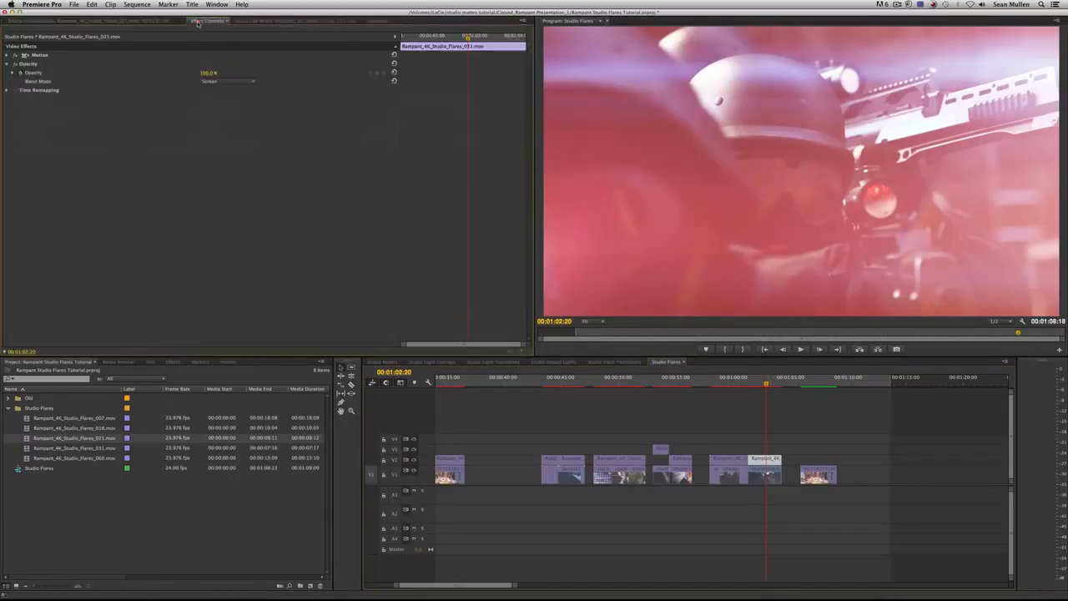
click(8, 55)
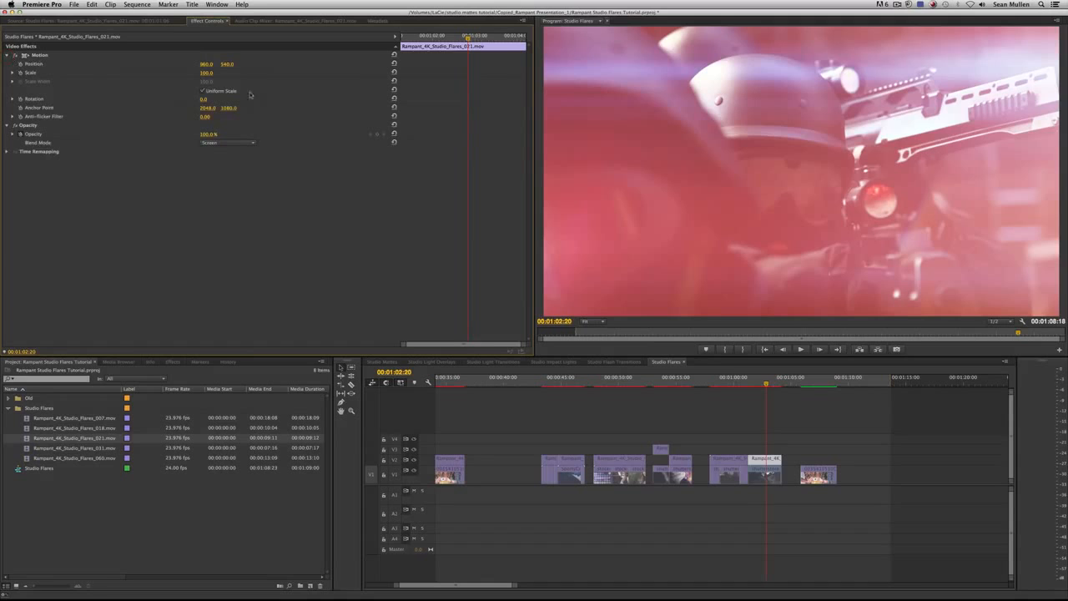
drag(208, 74, 169, 74)
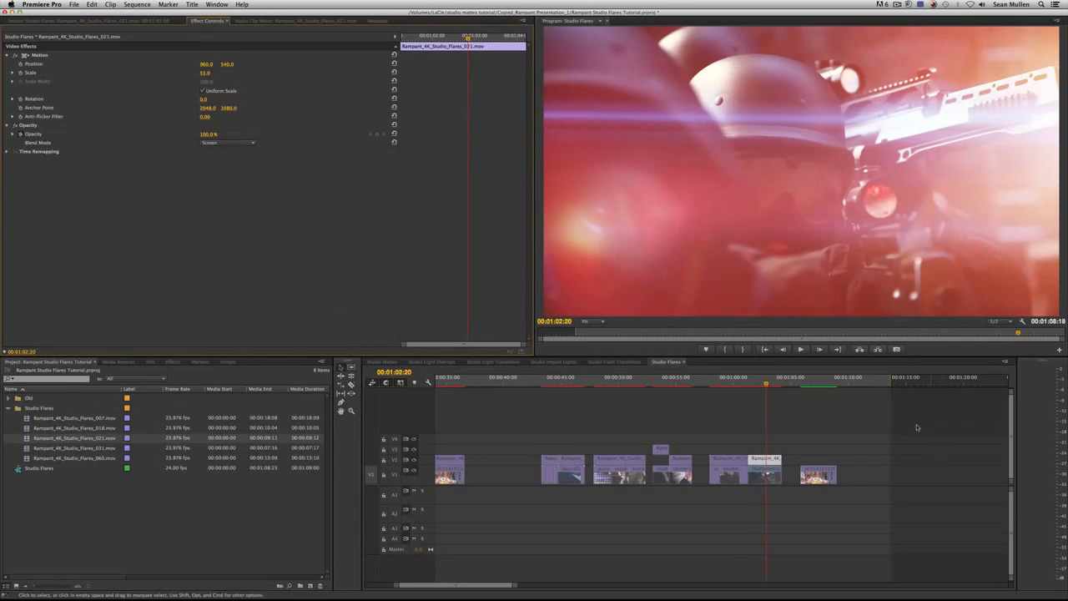
click(734, 384)
key(space)
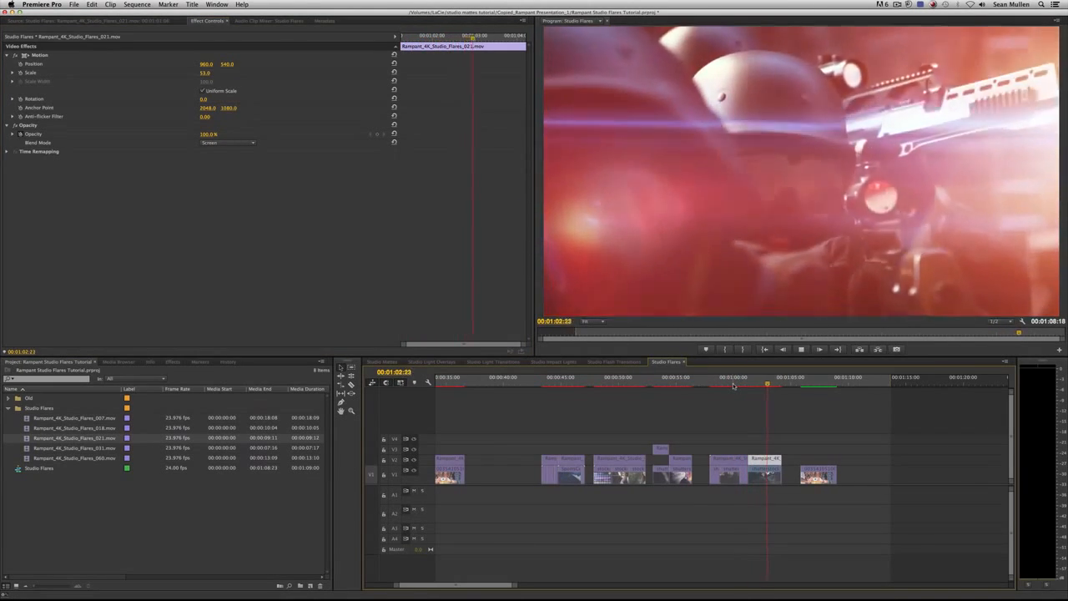
key(space)
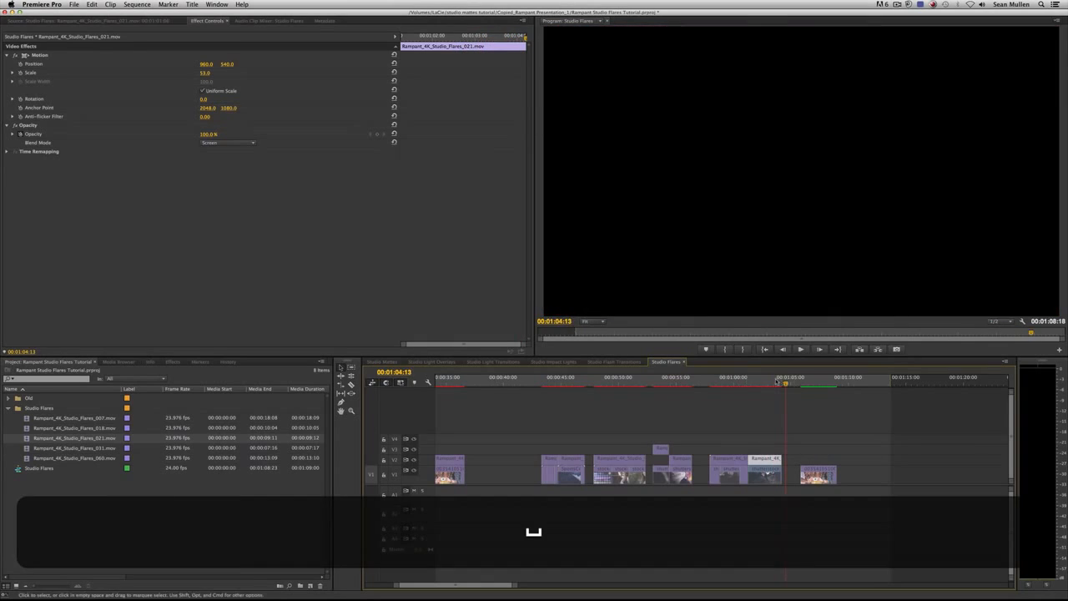
click(747, 380)
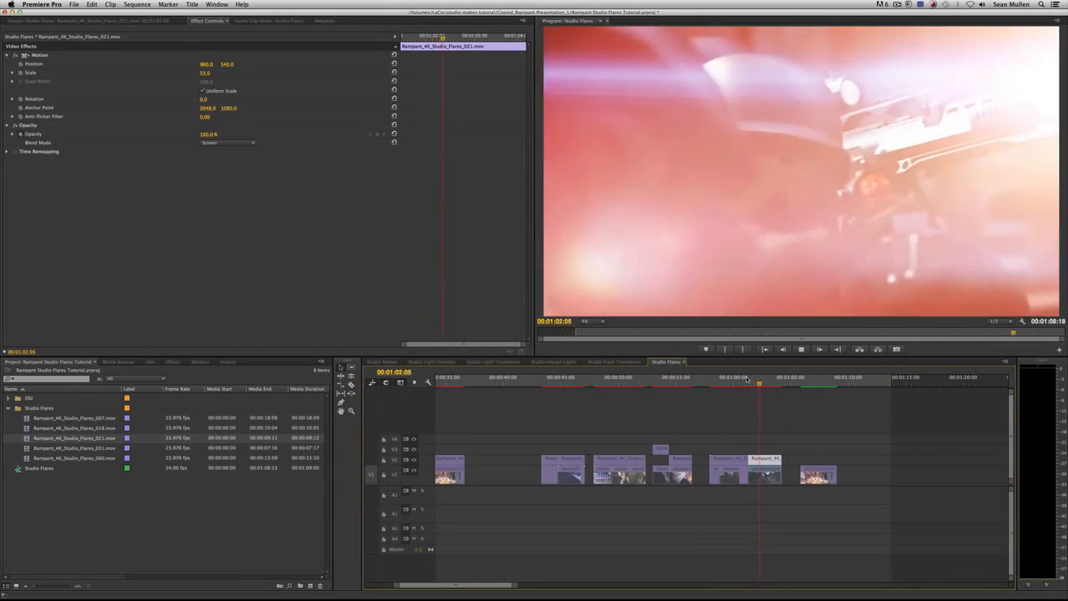
key(space)
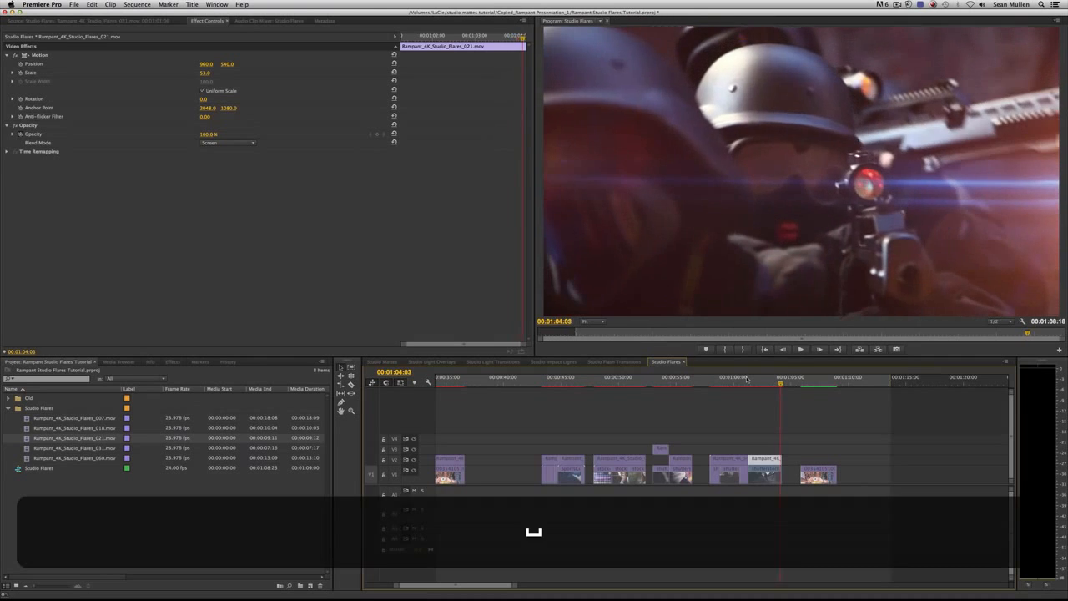
- Preview Rampant_4K_Studio_Flares_018.mov and place it on V2 over the shot of three friends taking a selfie
drag(796, 382, 811, 385)
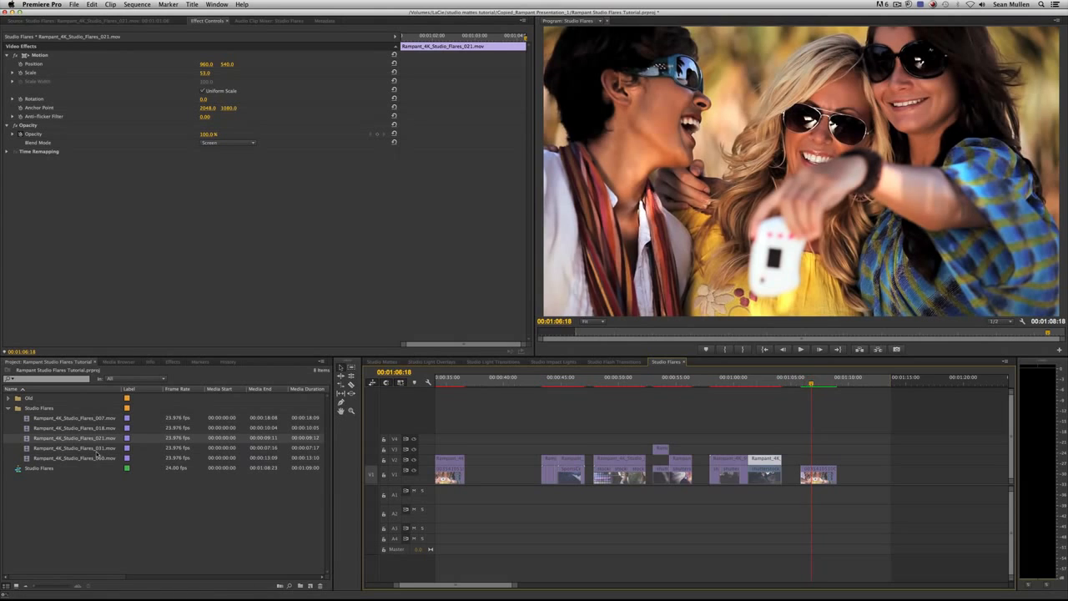
double_click(93, 428)
drag(107, 338, 215, 340)
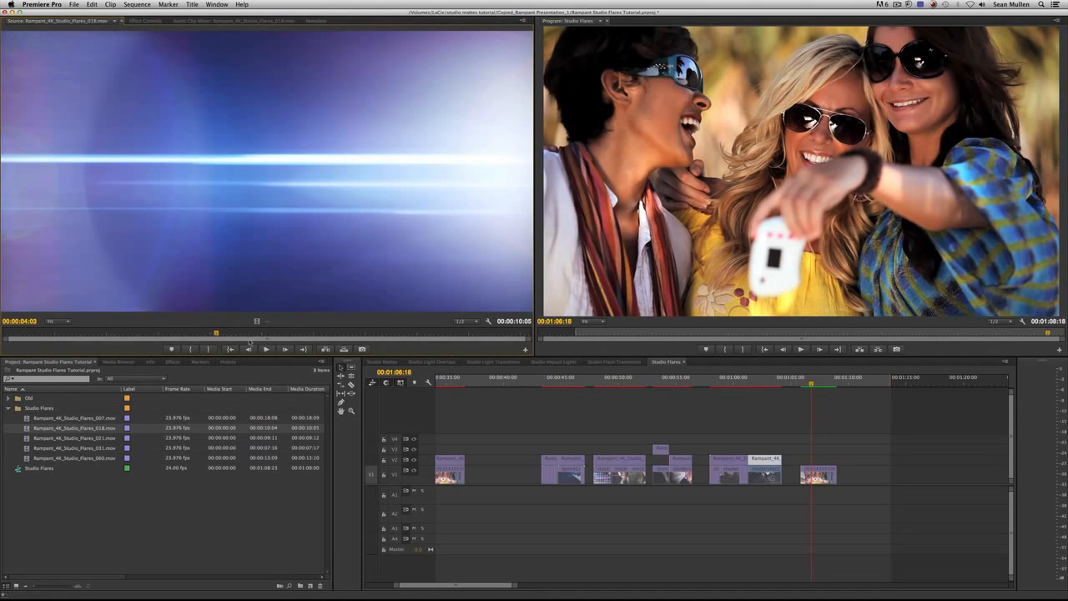
drag(215, 334, 34, 327)
drag(112, 239, 826, 458)
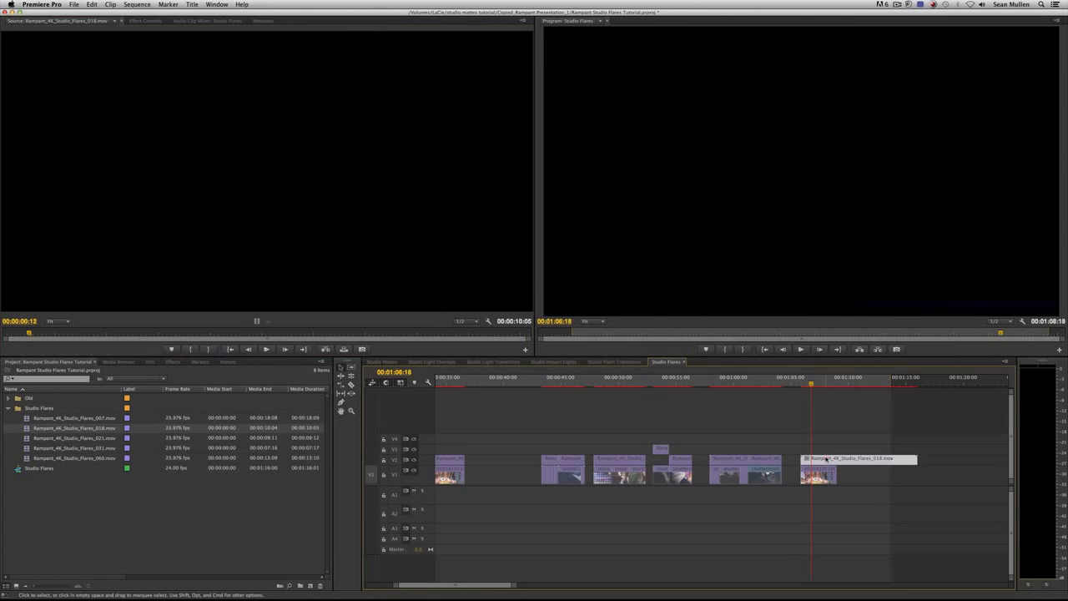
- Paste the copied Screen blend attributes onto the Flares_018 clip and play back the selfie shot
key(super+v)
click(814, 383)
drag(815, 383, 805, 383)
key(space)
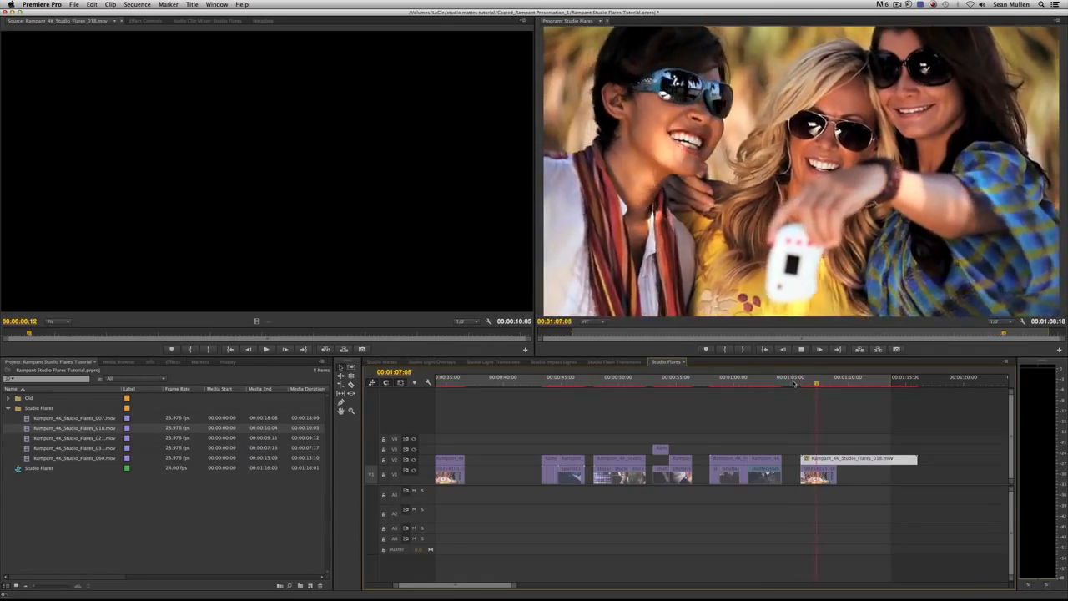
key(space)
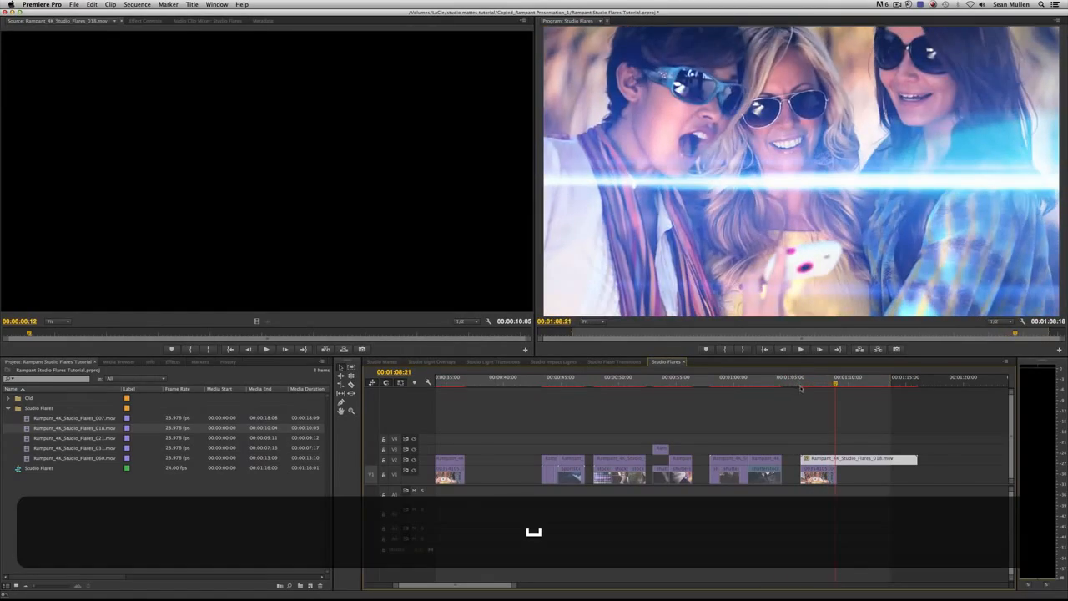
- Trim the beginning of the Flares_018 clip, realign it with the start of the selfie shot, and play back the result
click(818, 383)
drag(824, 451, 822, 460)
key(Up)
key(space)
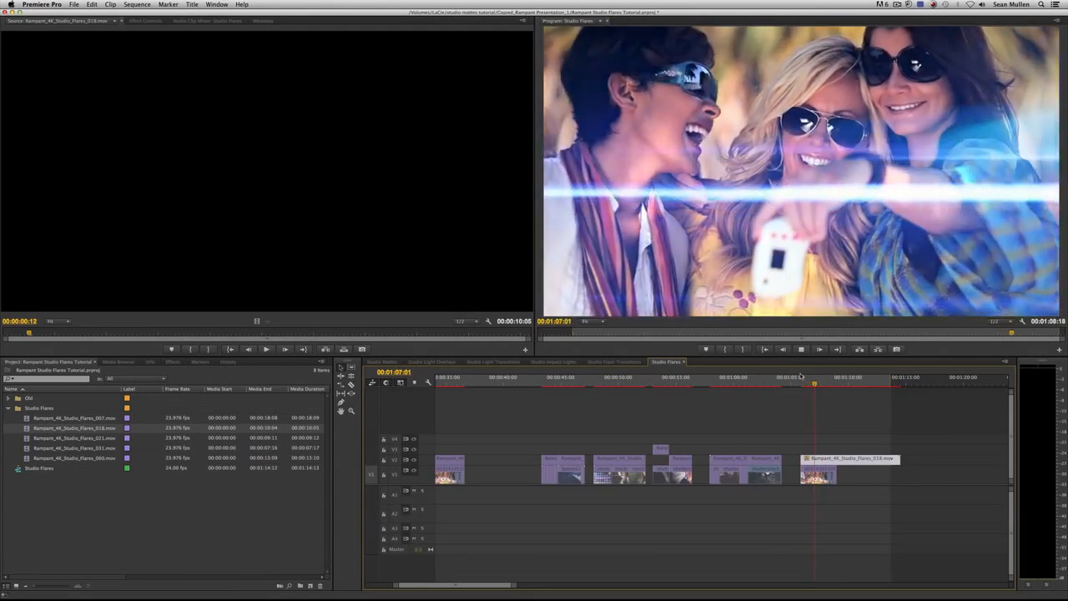
key(space)
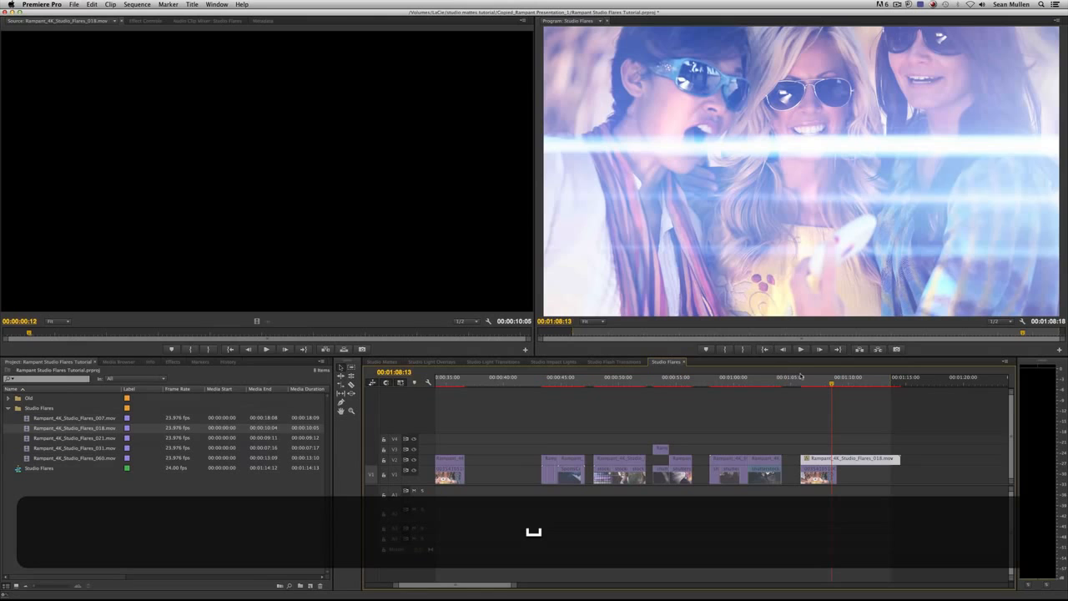
- Restore part of the trimmed beginning of Flares_018, keep it aligned with the selfie shot's start, and replay the shot
mouse_move(819, 460)
mouse_down()
mouse_move(829, 461)
mouse_move(800, 460)
mouse_up()
click(797, 381)
key(space)
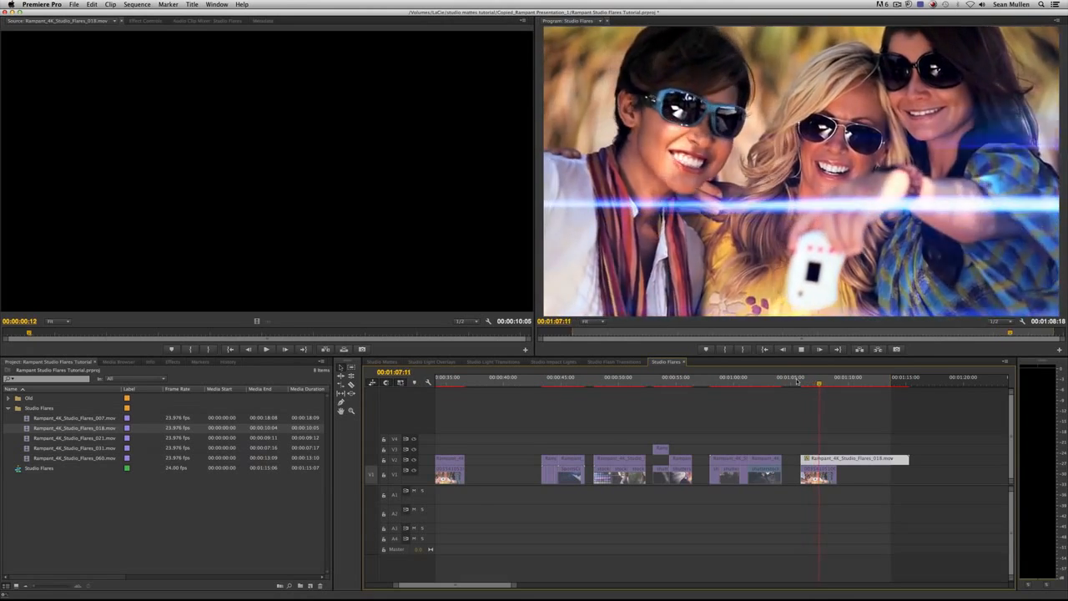
key(space)
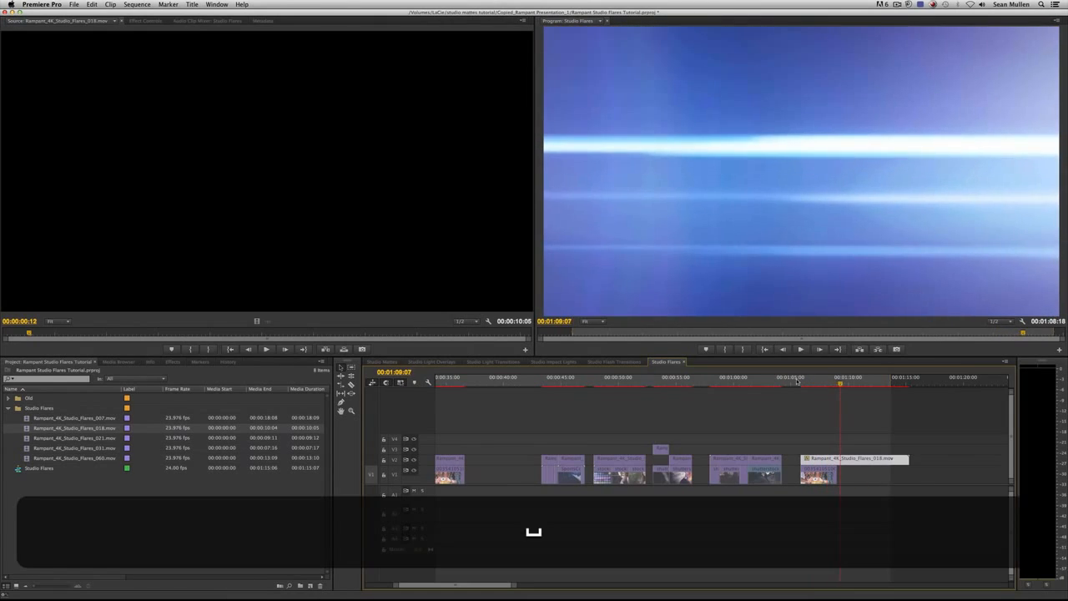
- Trim the end of the Flares_018 clip to the end of the selfie shot and park the playhead at 00:01:07:16
drag(908, 460, 836, 458)
click(822, 382)
drag(822, 382, 823, 383)
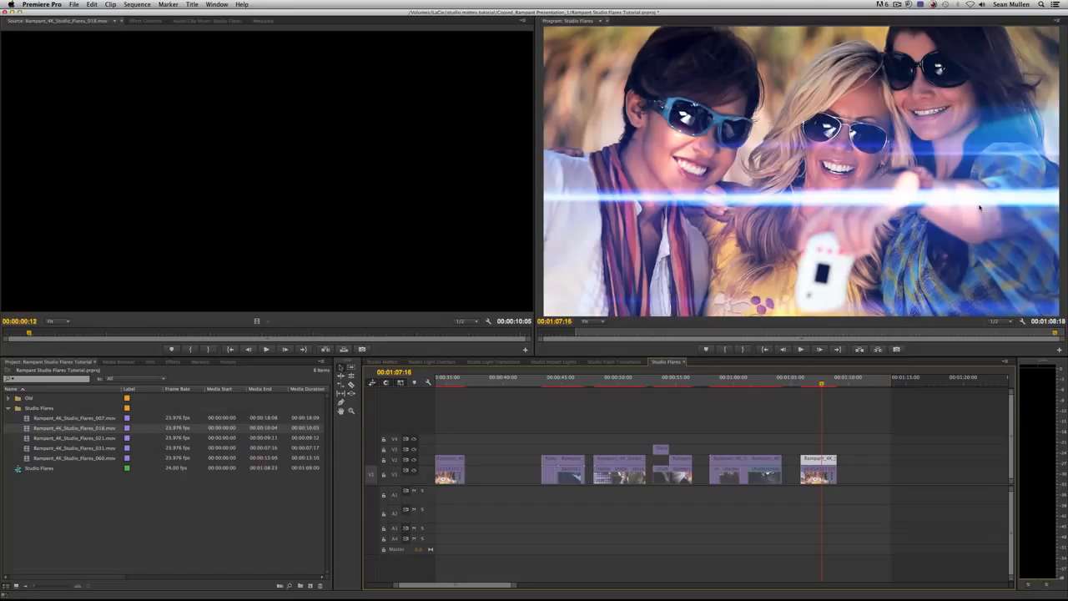
- Apply the Color Balance (HLS) effect to the Flares_018 clip and show its effect settings
double_click(820, 458)
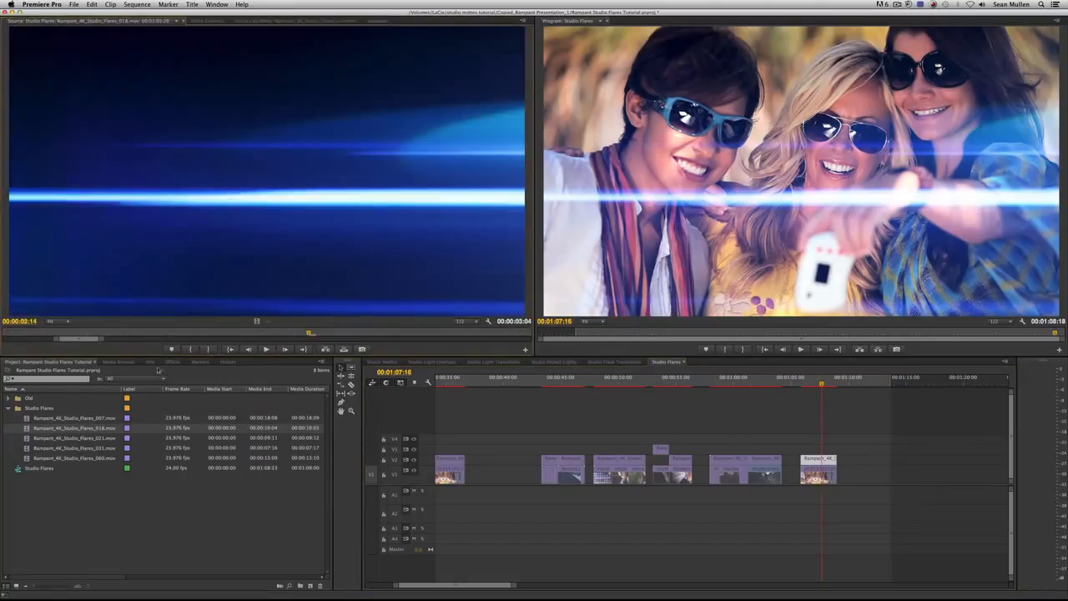
click(176, 362)
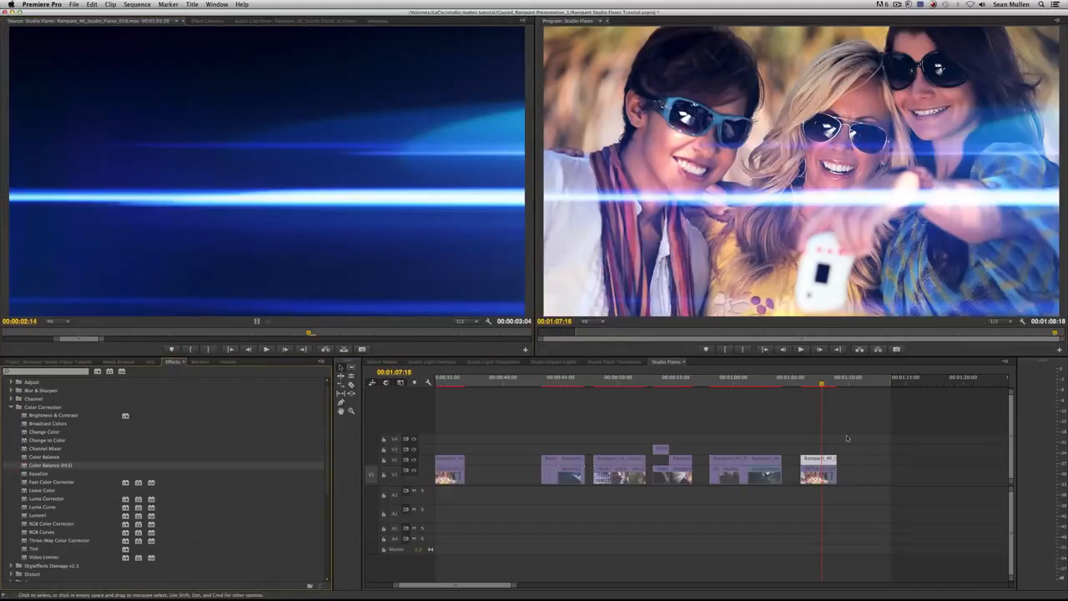
click(207, 20)
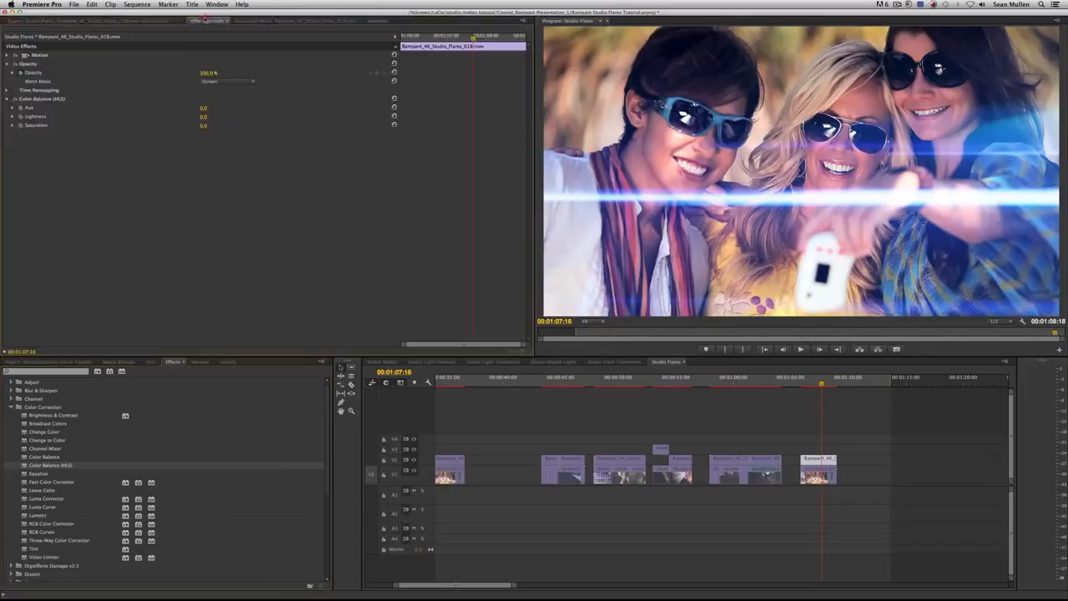
click(28, 99)
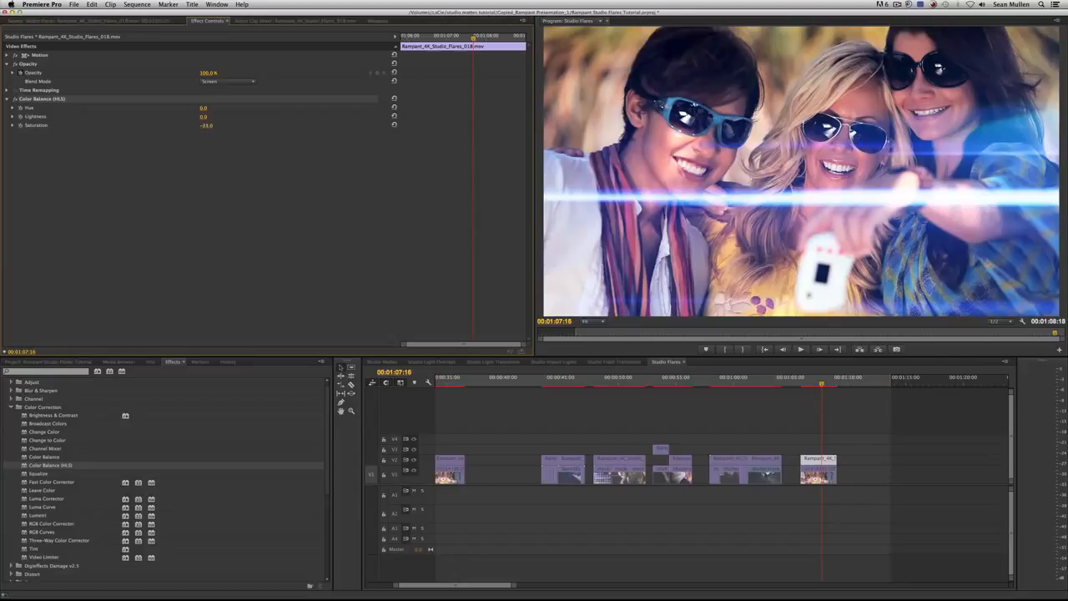
- Set the Color Balance (HLS) Saturation to -79 and Hue to 169° on the flare, and play back the shot
drag(206, 125, 160, 125)
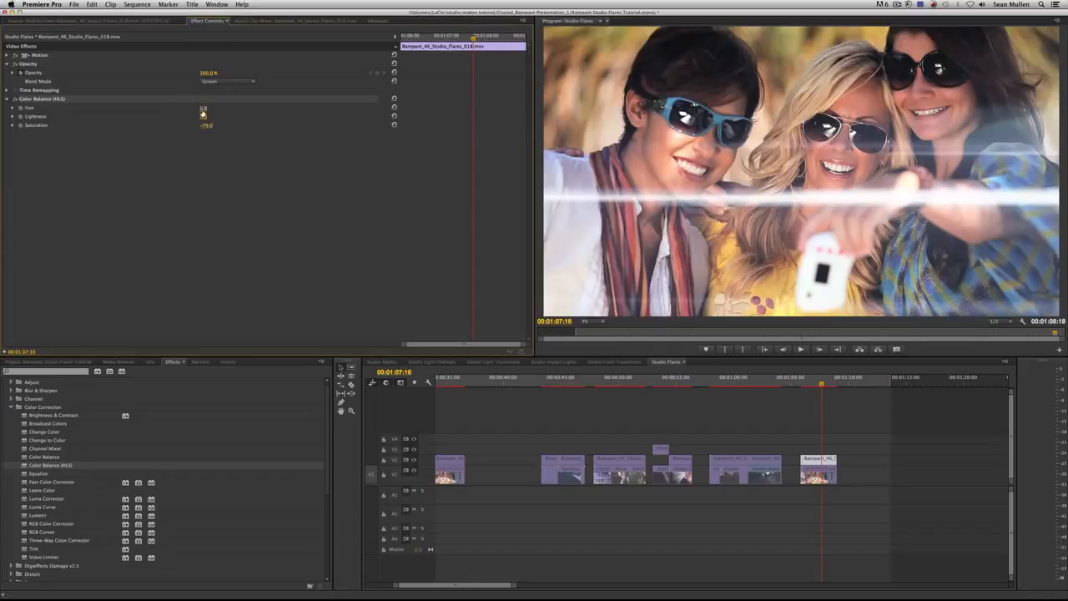
drag(206, 107, 223, 108)
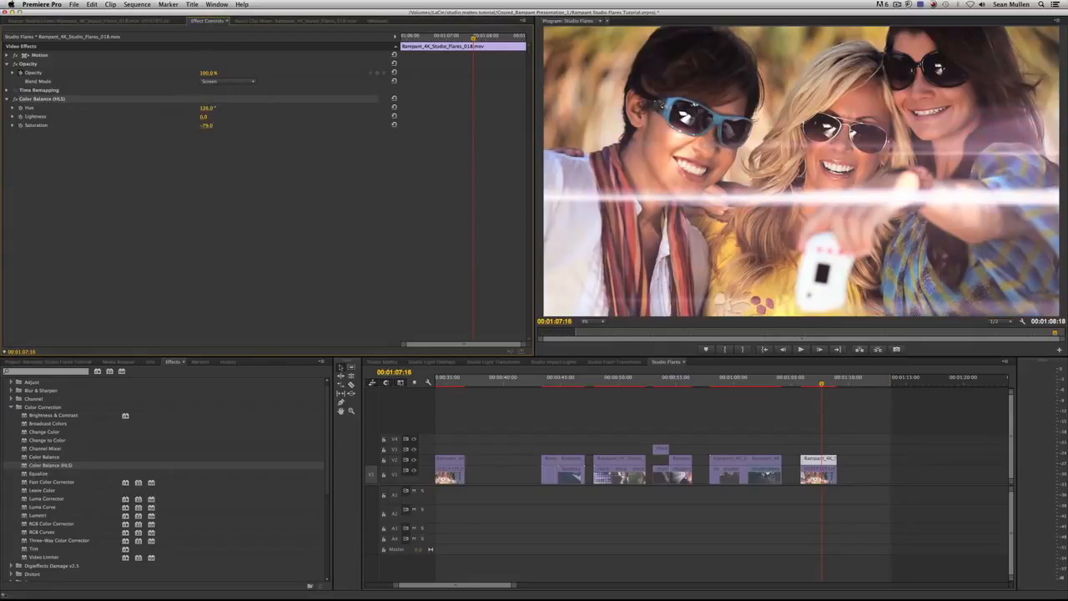
drag(206, 108, 135, 107)
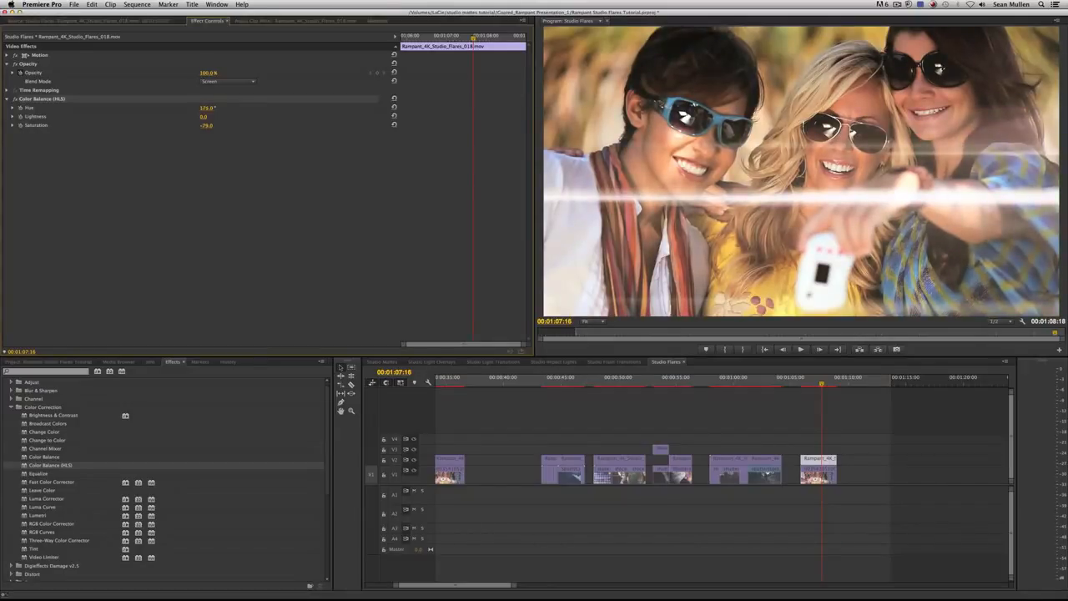
drag(206, 108, 221, 108)
key(space)
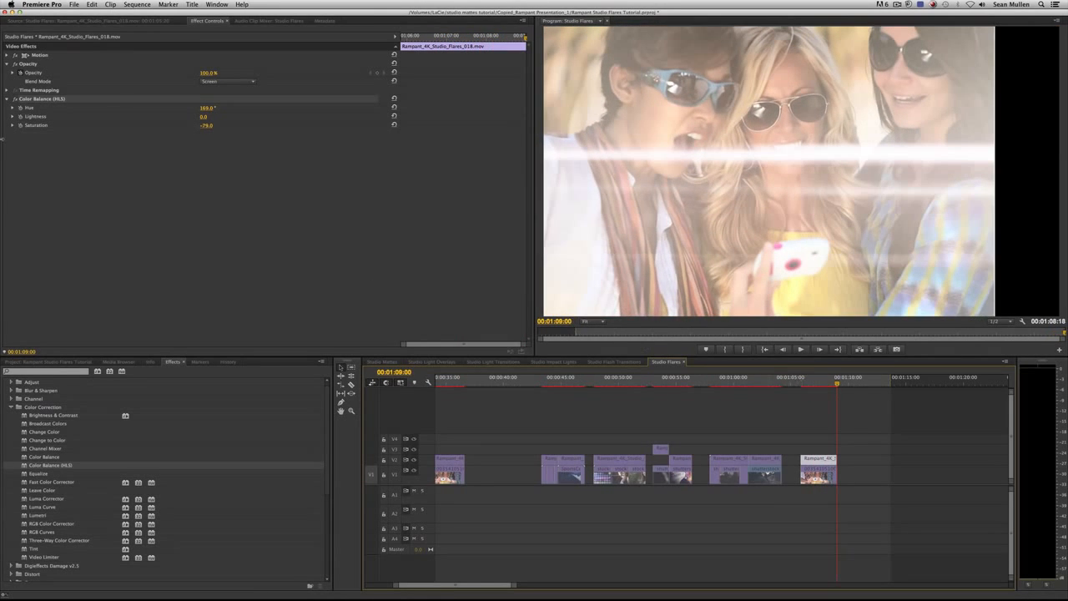
- Lower the flare's Color Balance (HLS) Lightness to -43 and replay the selfie shot from its start
drag(204, 120, 197, 120)
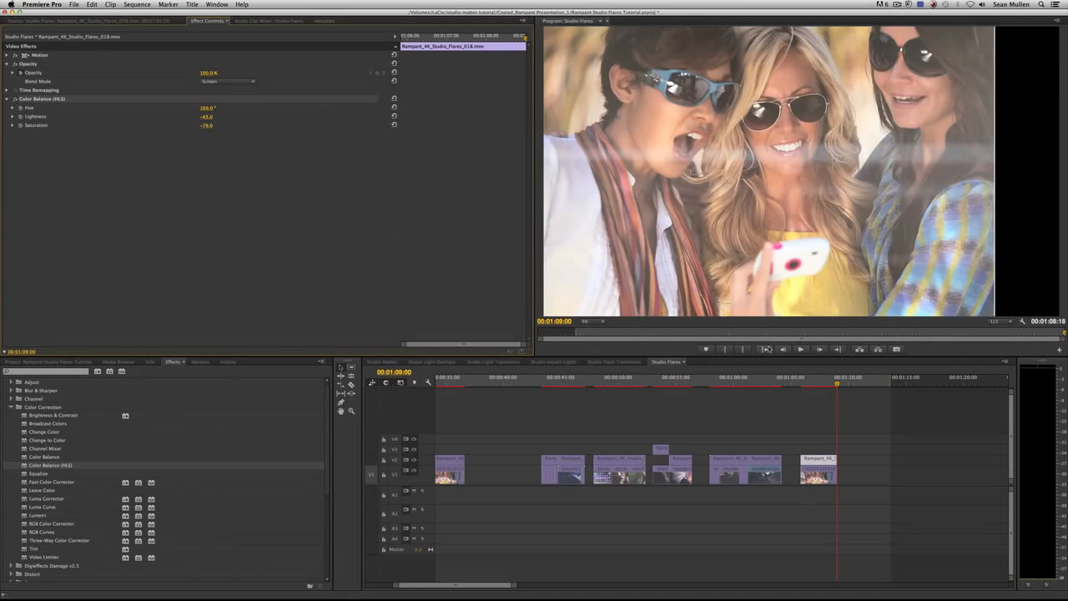
drag(804, 378, 837, 381)
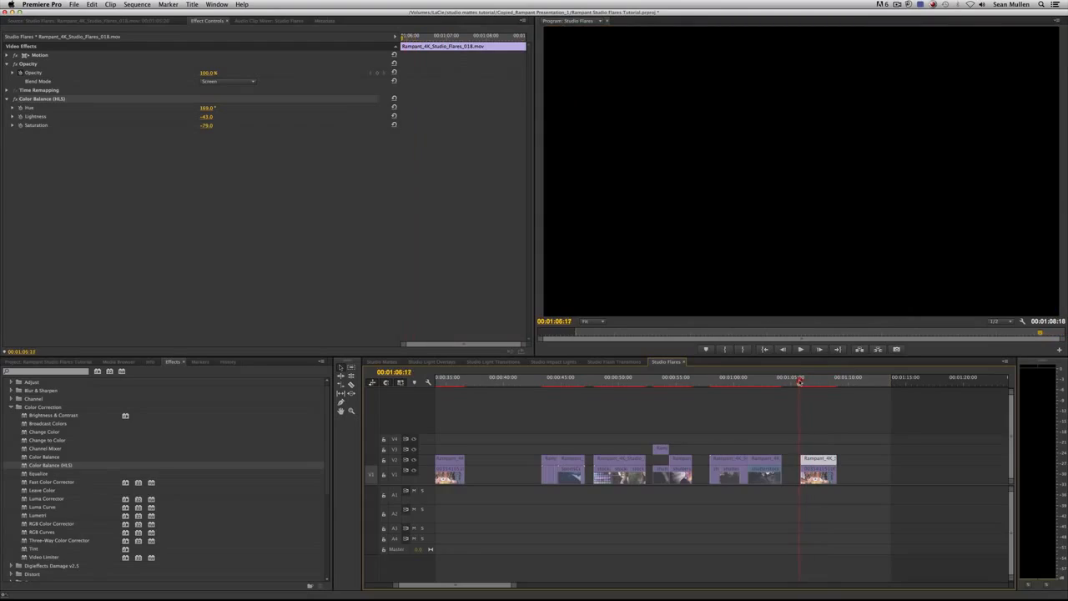
key(space)
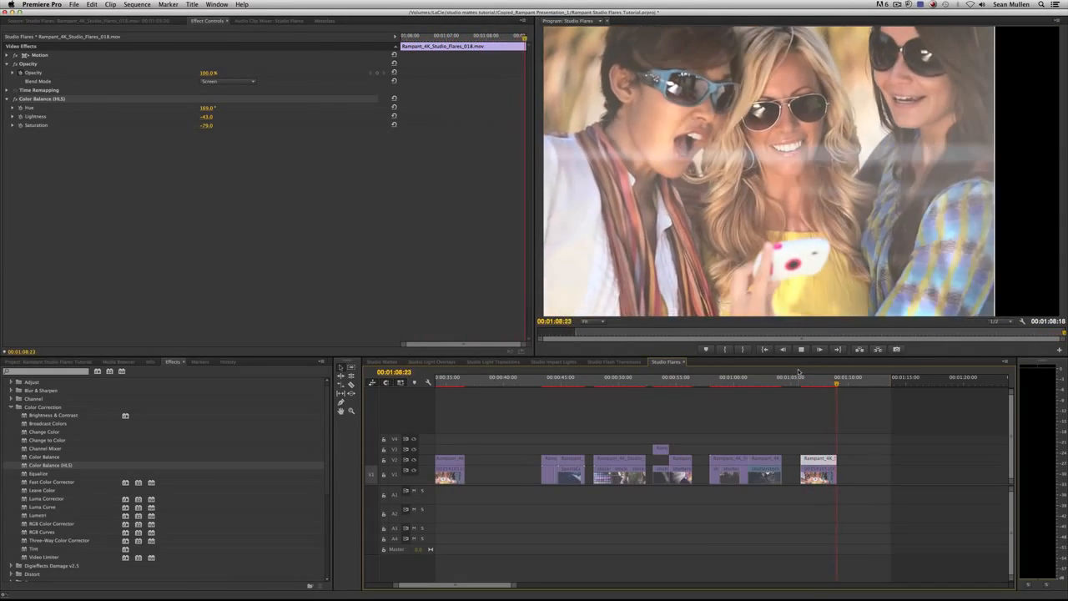
key(space)
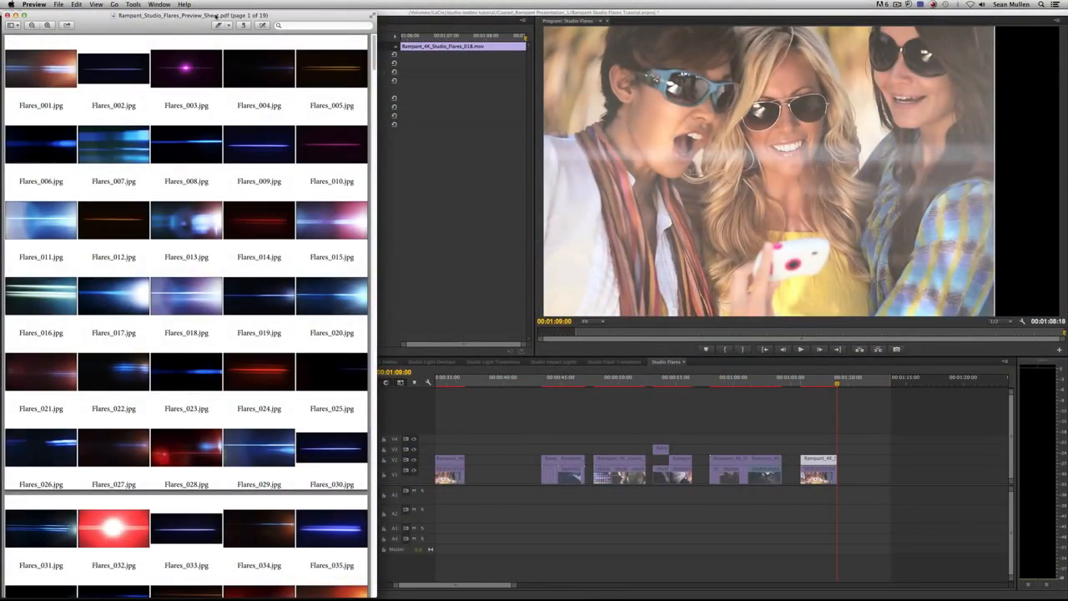
- Switch to Preview and browse the flare thumbnails in Rampant_Studio_Flares_Preview_Sheet.pdf
drag(164, 16, 395, 15)
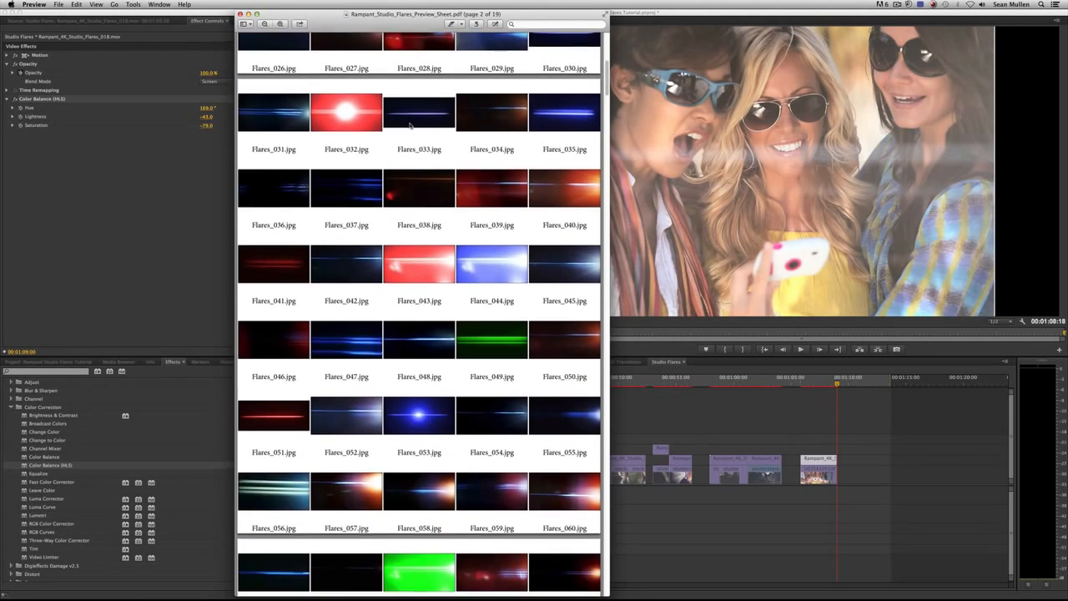
scroll(410, 124, down, 8)
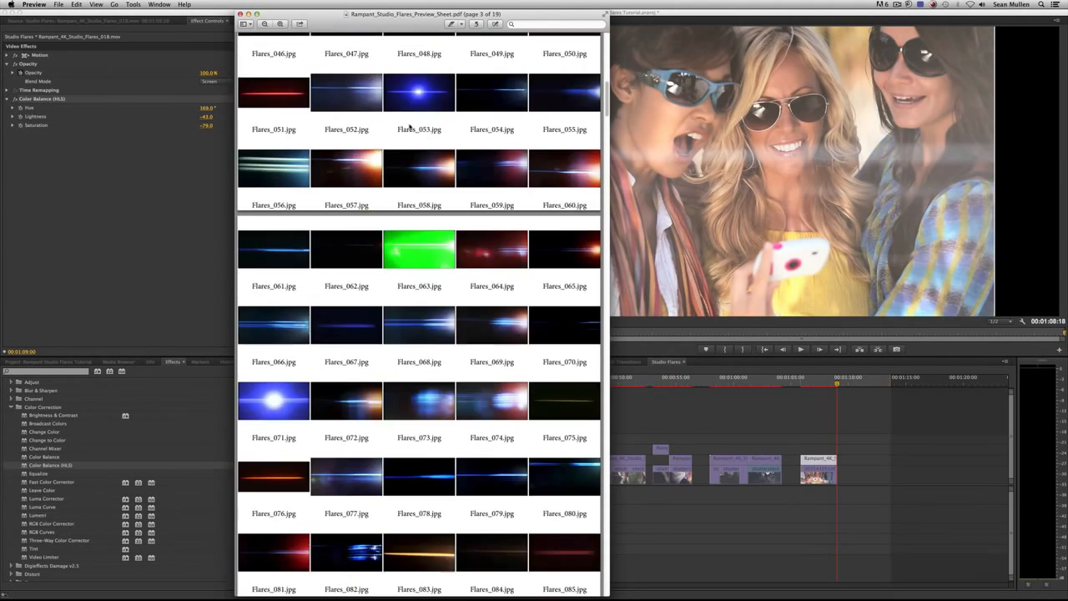
scroll(410, 125, down, 10)
scroll(407, 134, down, 10)
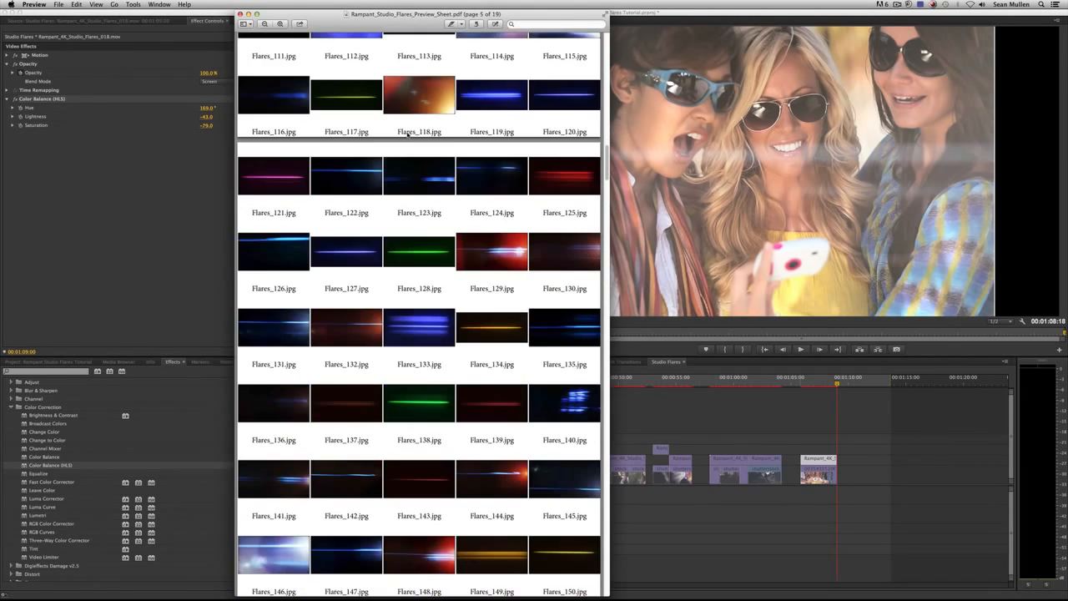
scroll(407, 134, down, 4)
scroll(405, 134, down, 6)
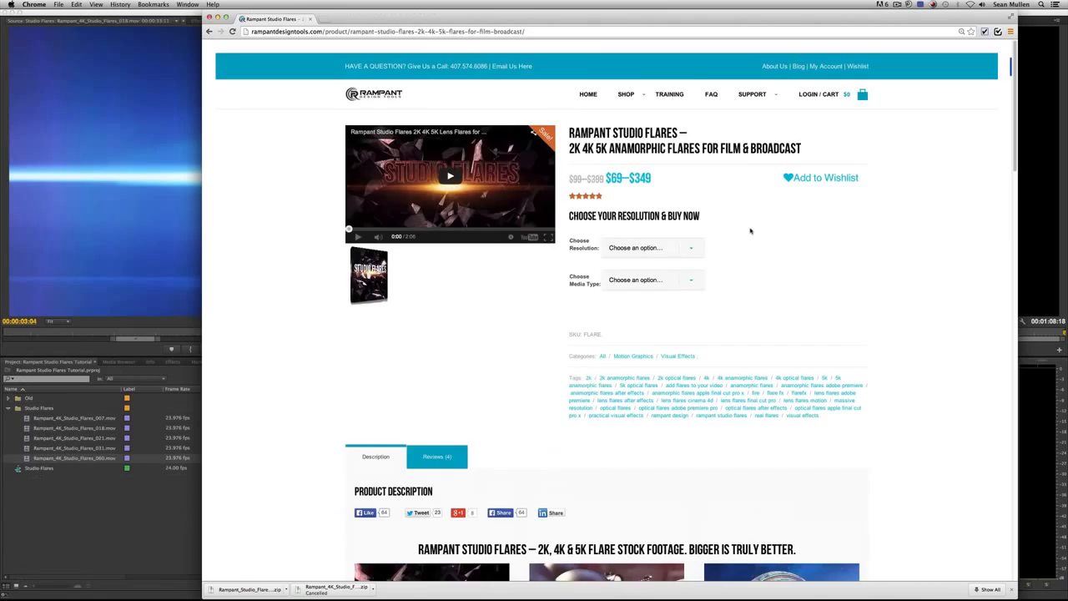
- Switch to Chrome and look through the Rampant Studio Flares product page down to the sample clips and preview sheet downloads
scroll(751, 231, down, 5)
scroll(750, 231, down, 10)
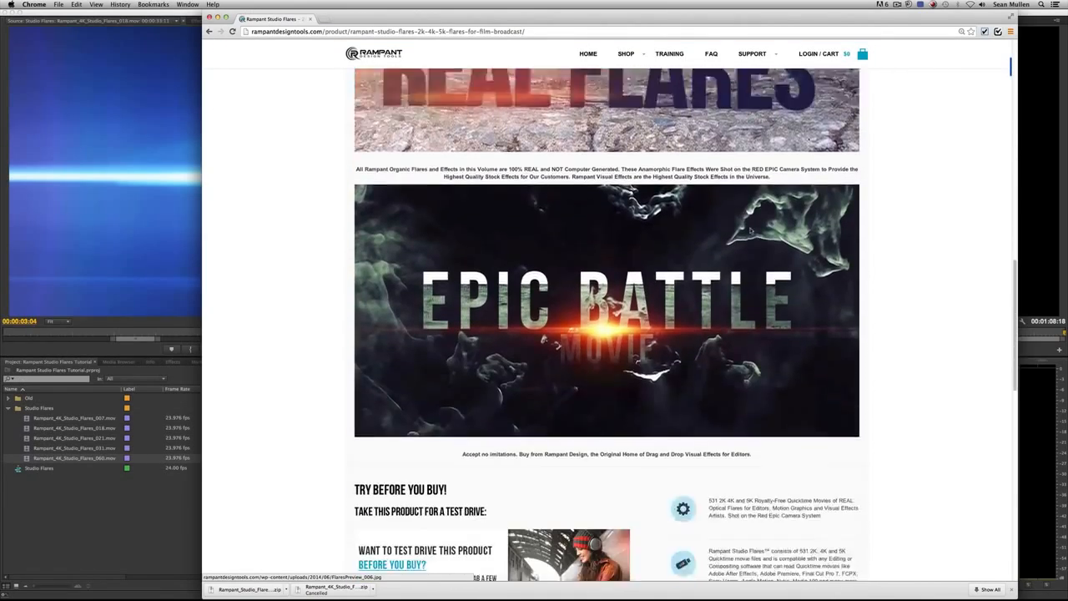
scroll(750, 231, down, 8)
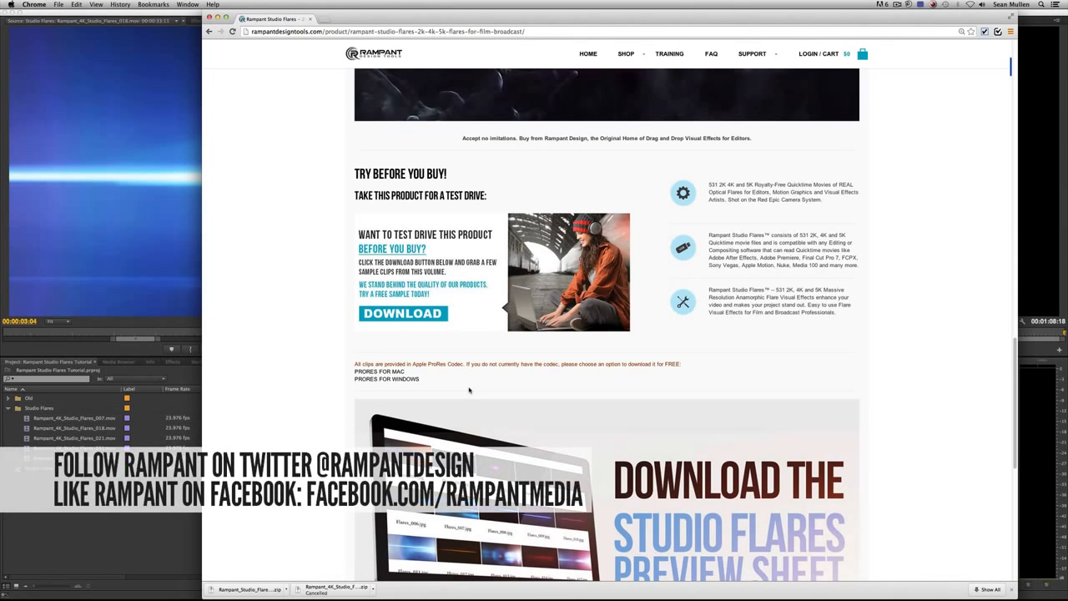
scroll(469, 390, down, 5)
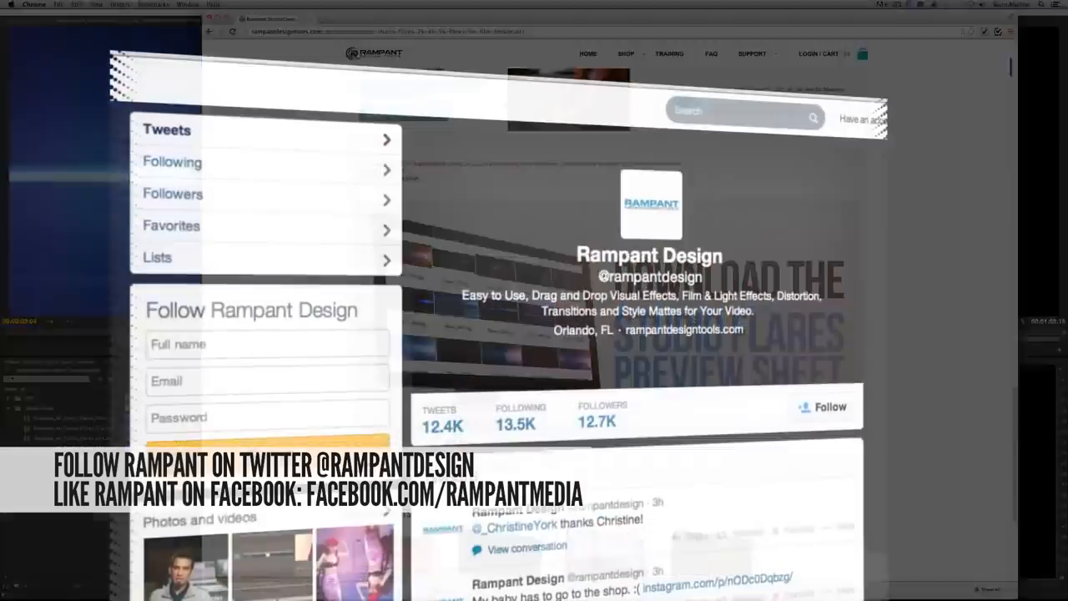